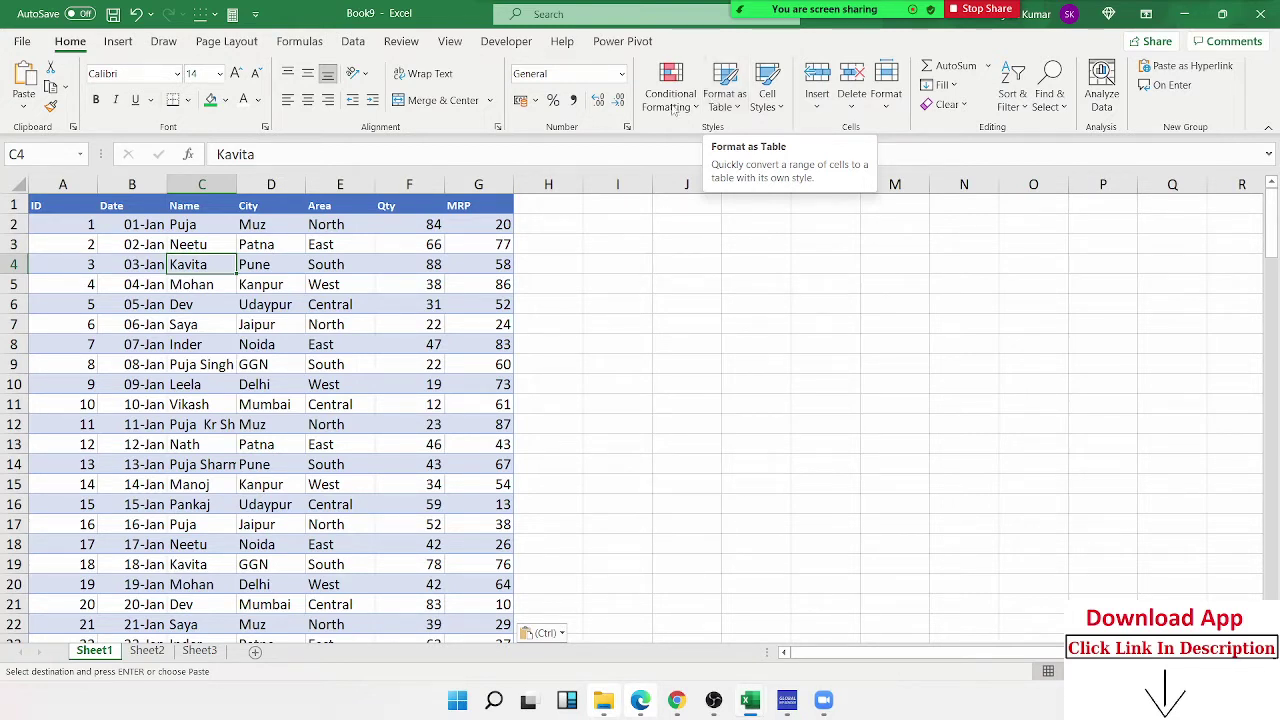
# - Sort the sales table by Qty from smallest to largest
pyautogui.click(218, 222)
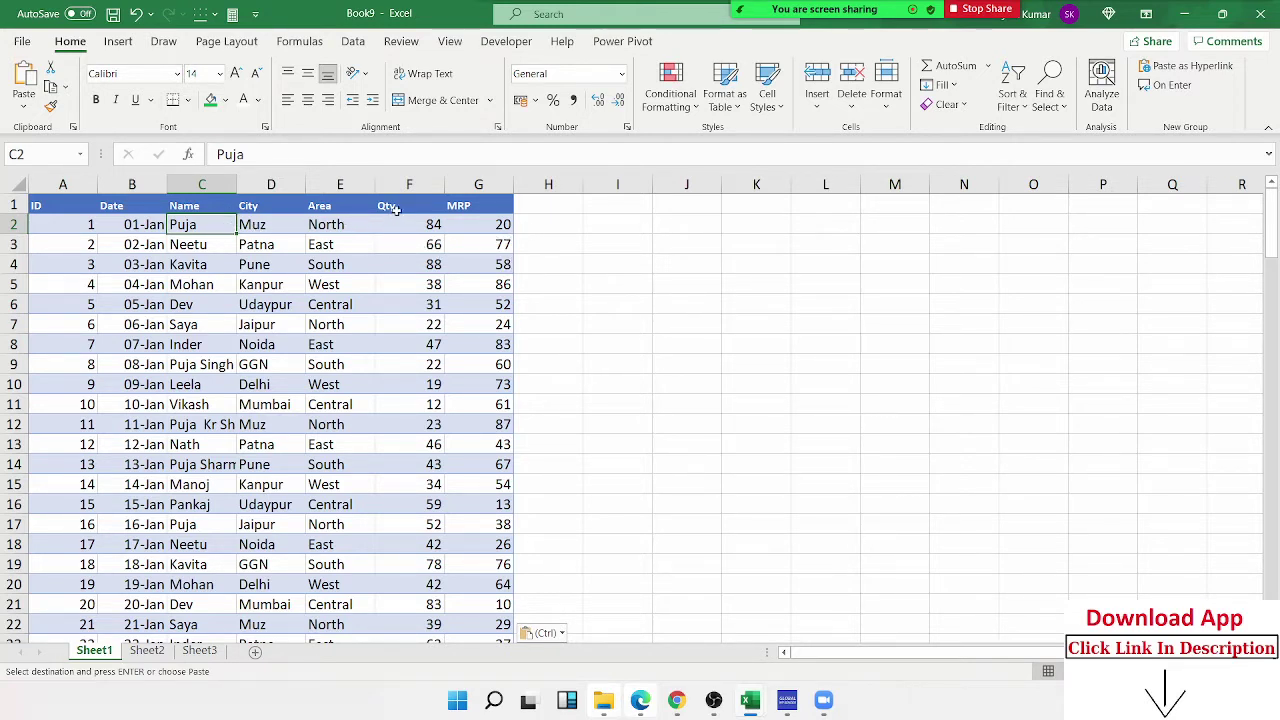
pyautogui.click(394, 207)
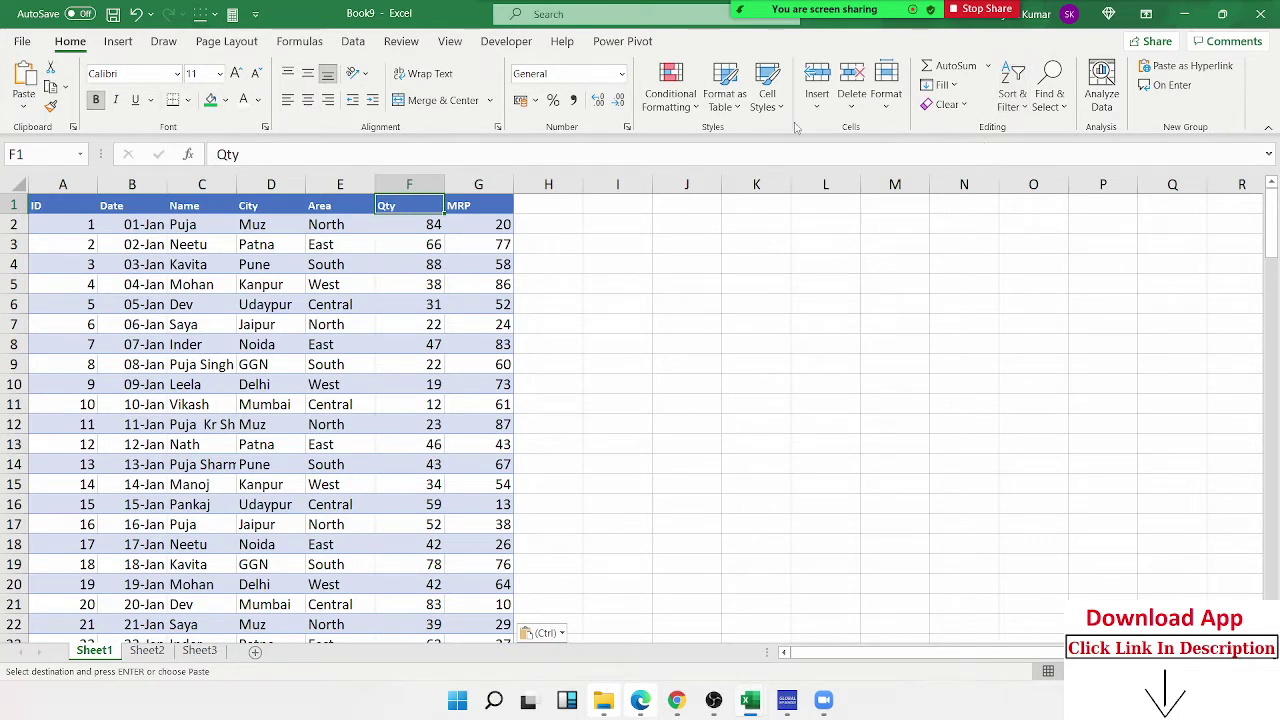
pyautogui.click(404, 262)
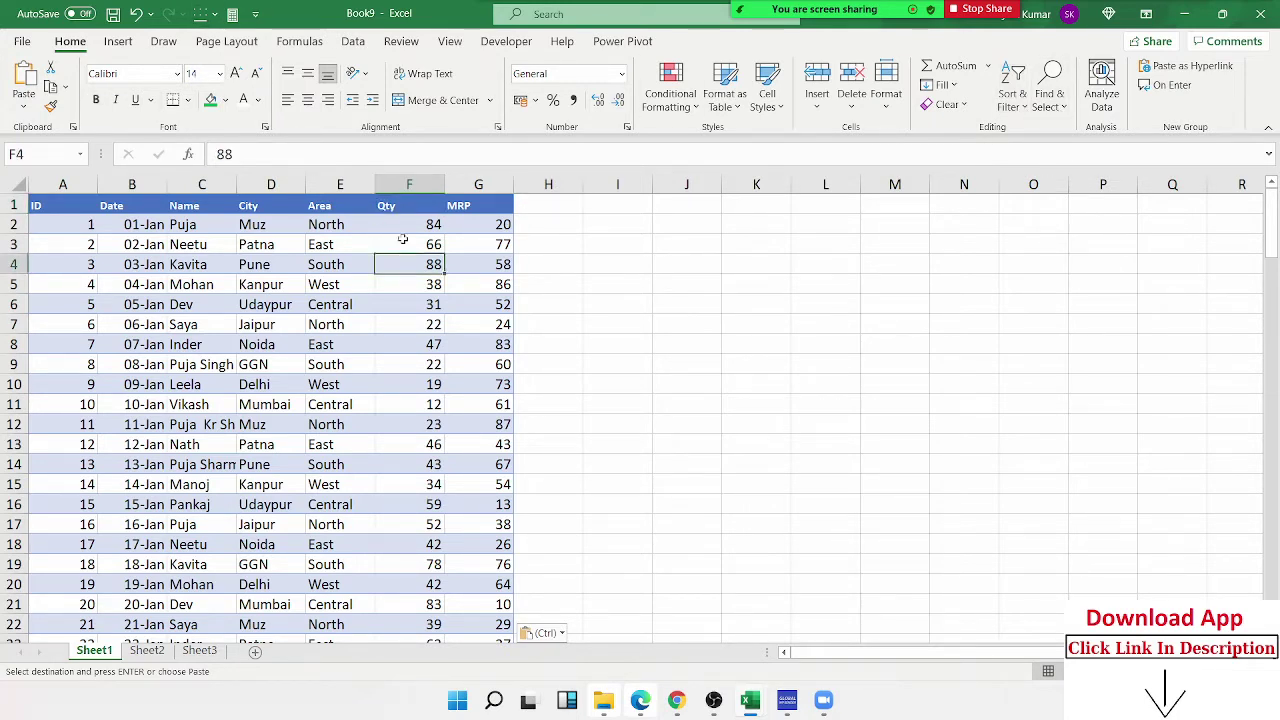
pyautogui.click(409, 205)
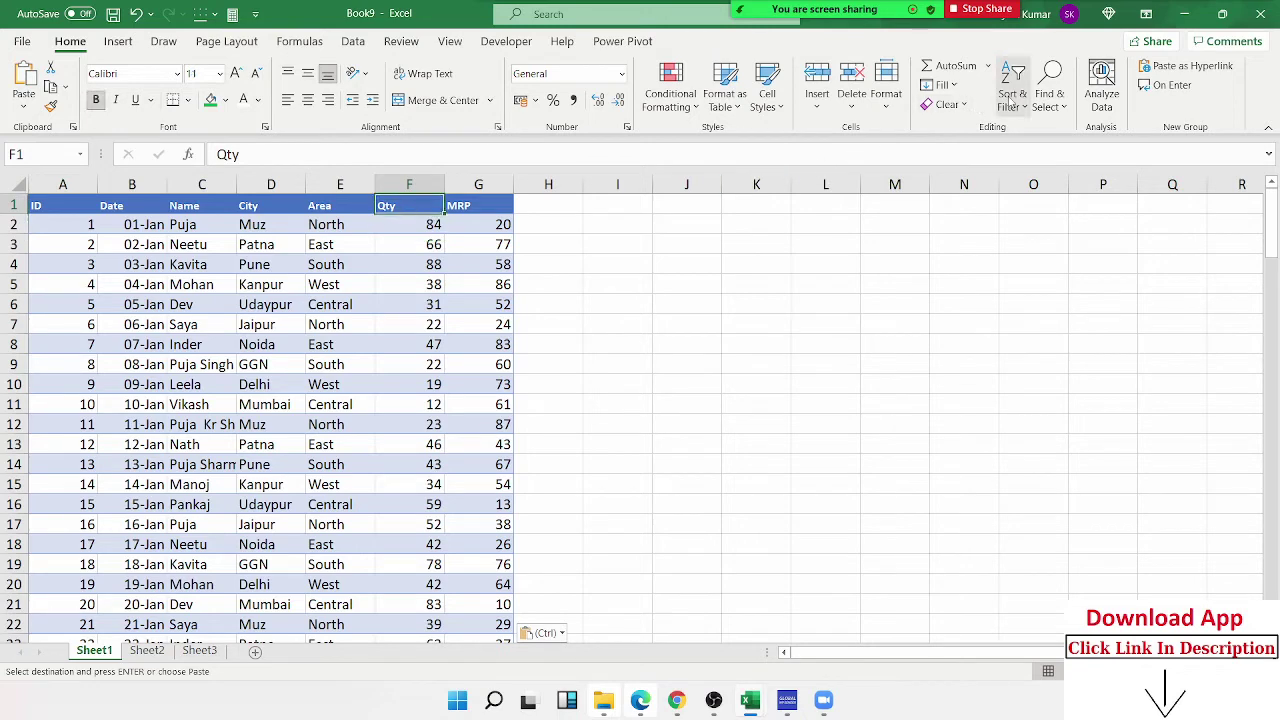
pyautogui.click(1016, 102)
pyautogui.click(1034, 133)
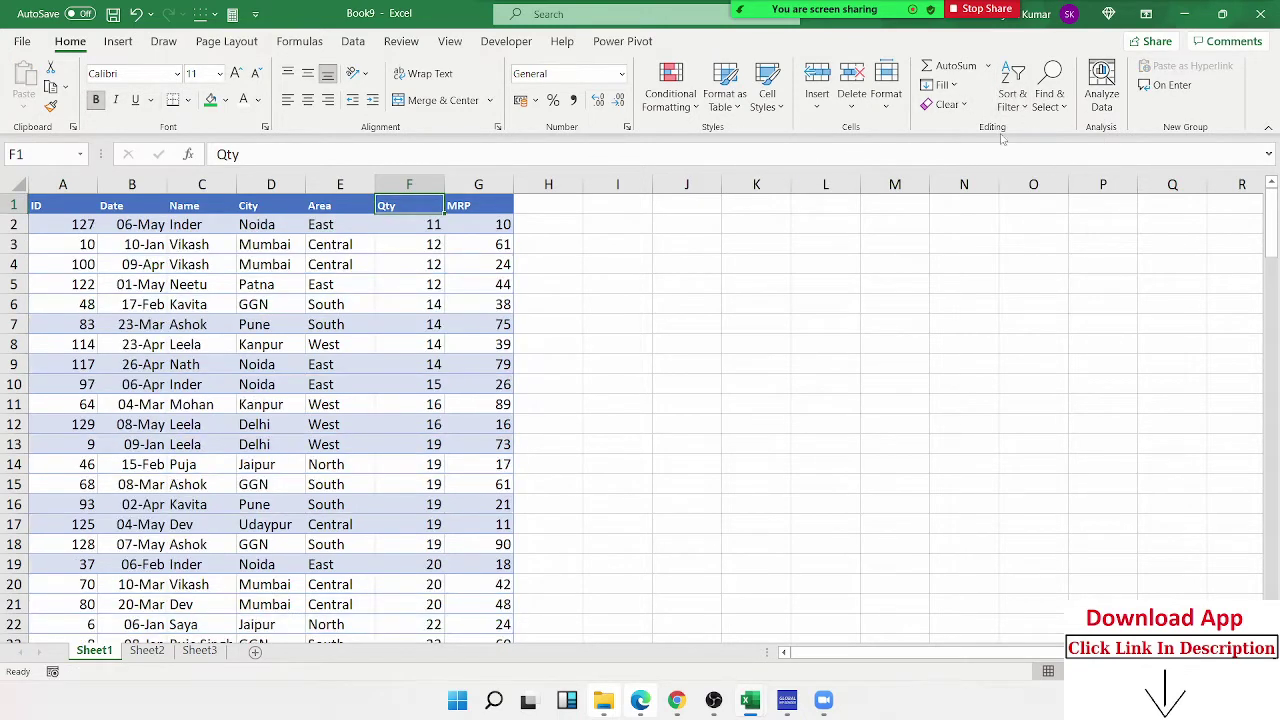
# - Re-sort the table by Qty descending so the largest quantities (90) lead
pyautogui.click(1020, 106)
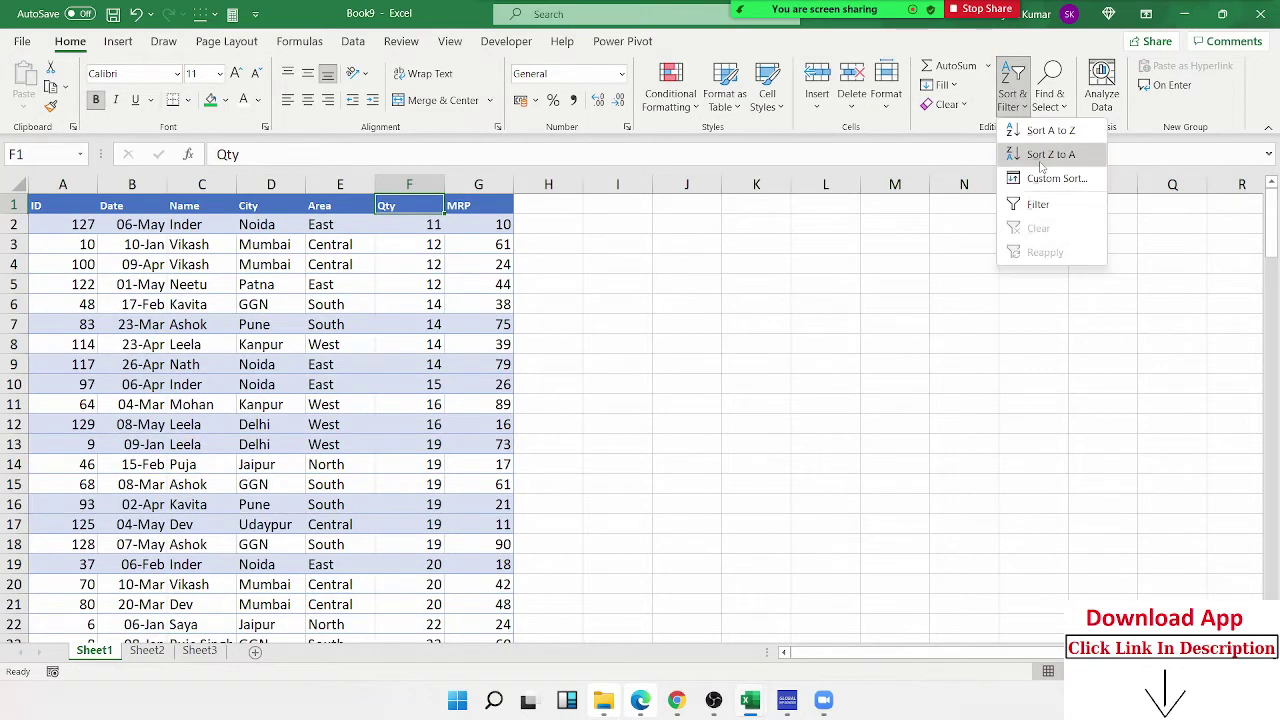
pyautogui.click(1043, 153)
pyautogui.moveTo(60, 210); pyautogui.dragTo(490, 345)
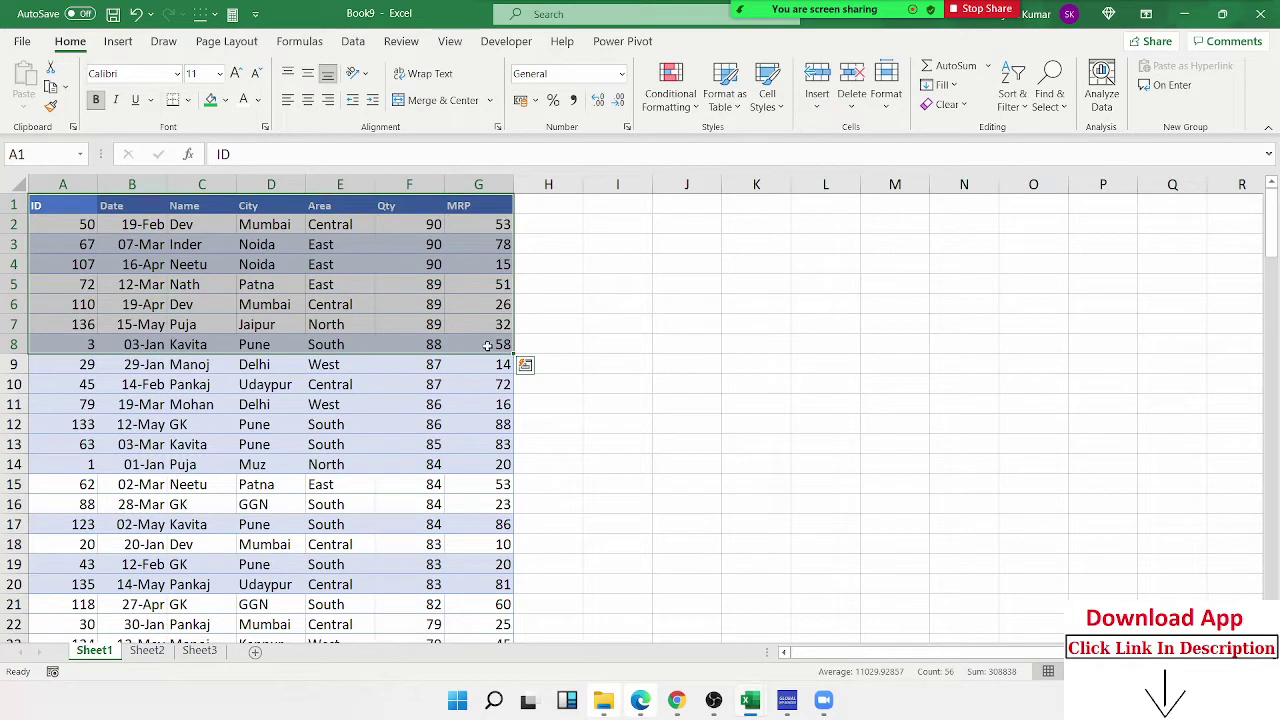
pyautogui.click(432, 284)
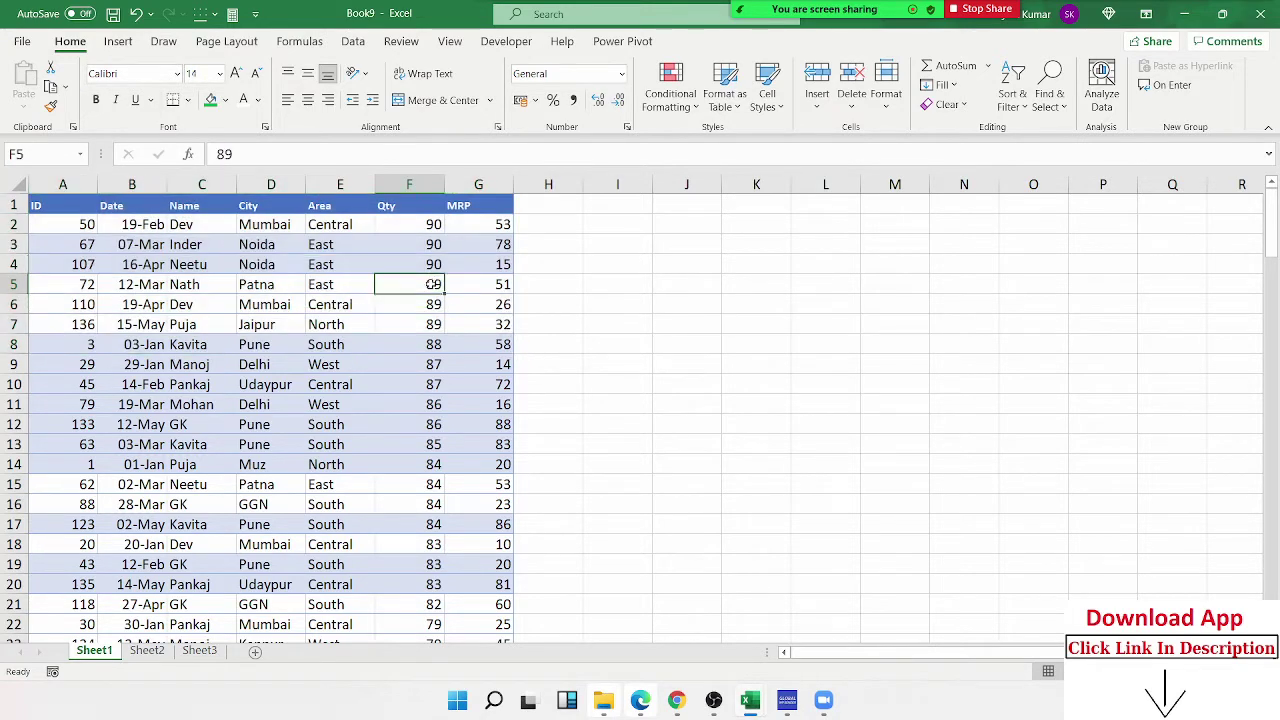
pyautogui.hotkey('alt', 'h')
# - Restore the ascending Qty order so the table starts at 11
pyautogui.press('s')
pyautogui.press('s')
pyautogui.click(348, 312)
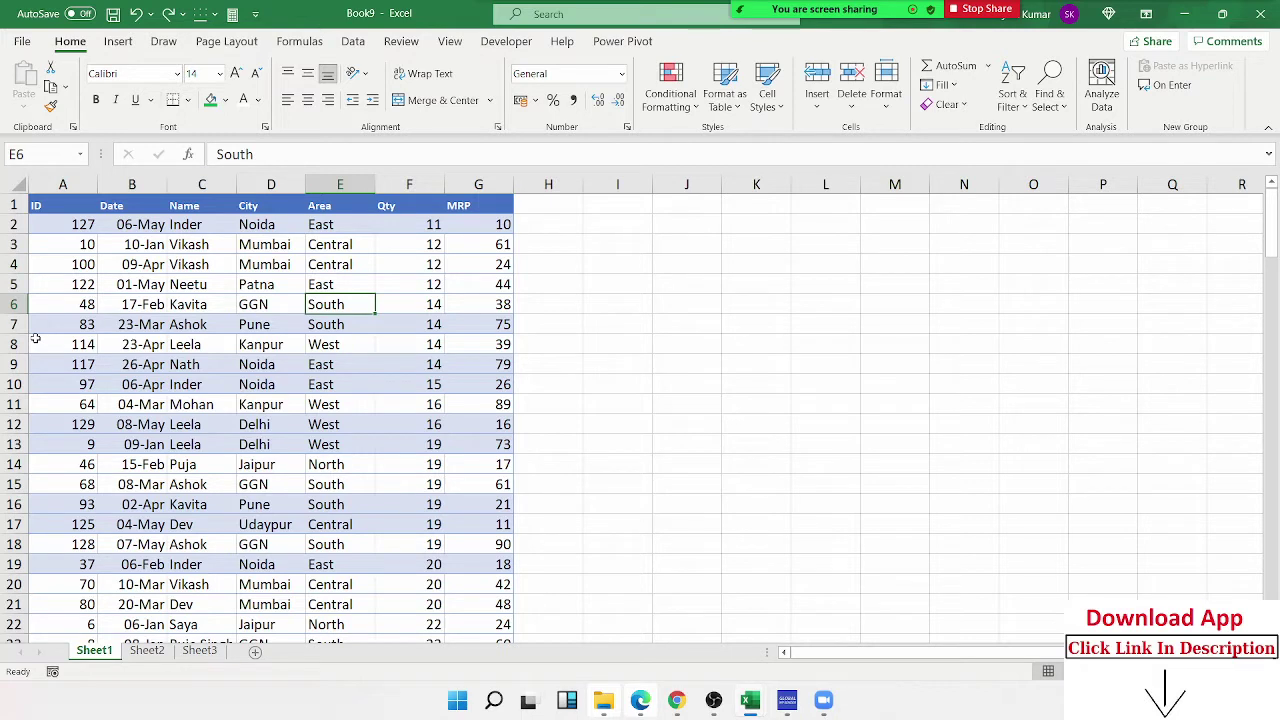
# - Custom-sort the table by Name A to Z, then by City A to Z
pyautogui.click(264, 346)
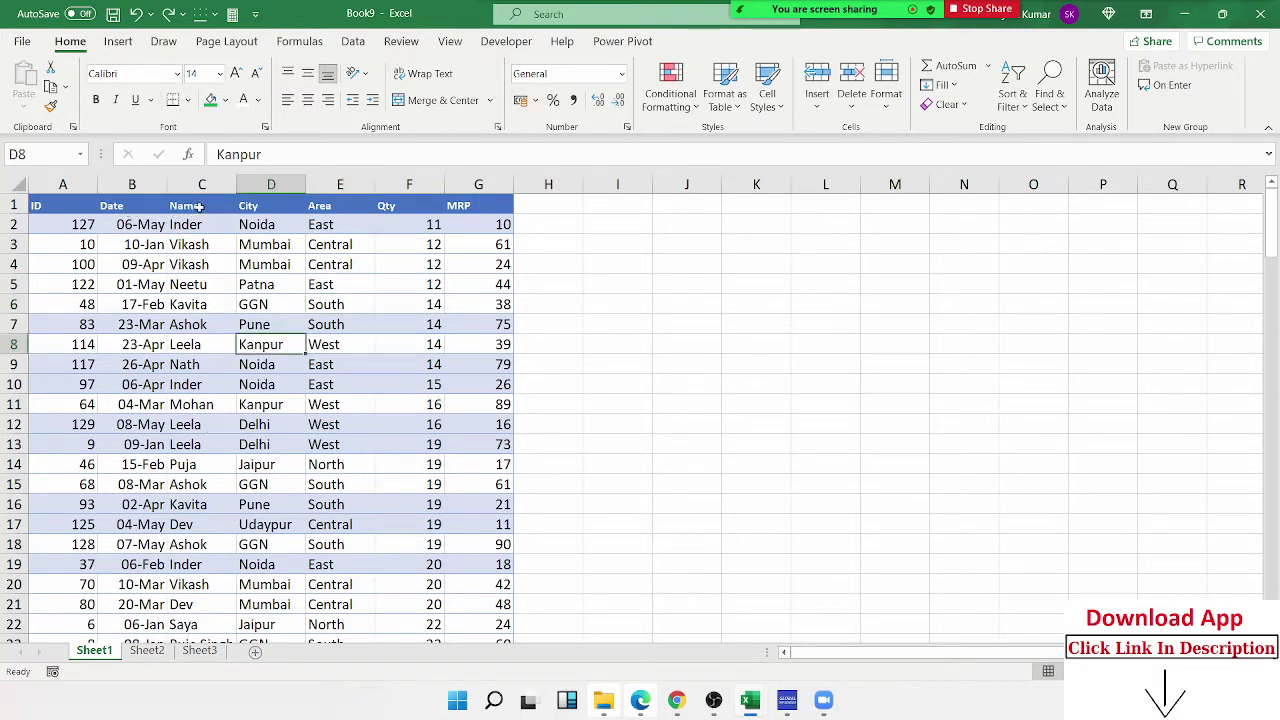
pyautogui.click(199, 208)
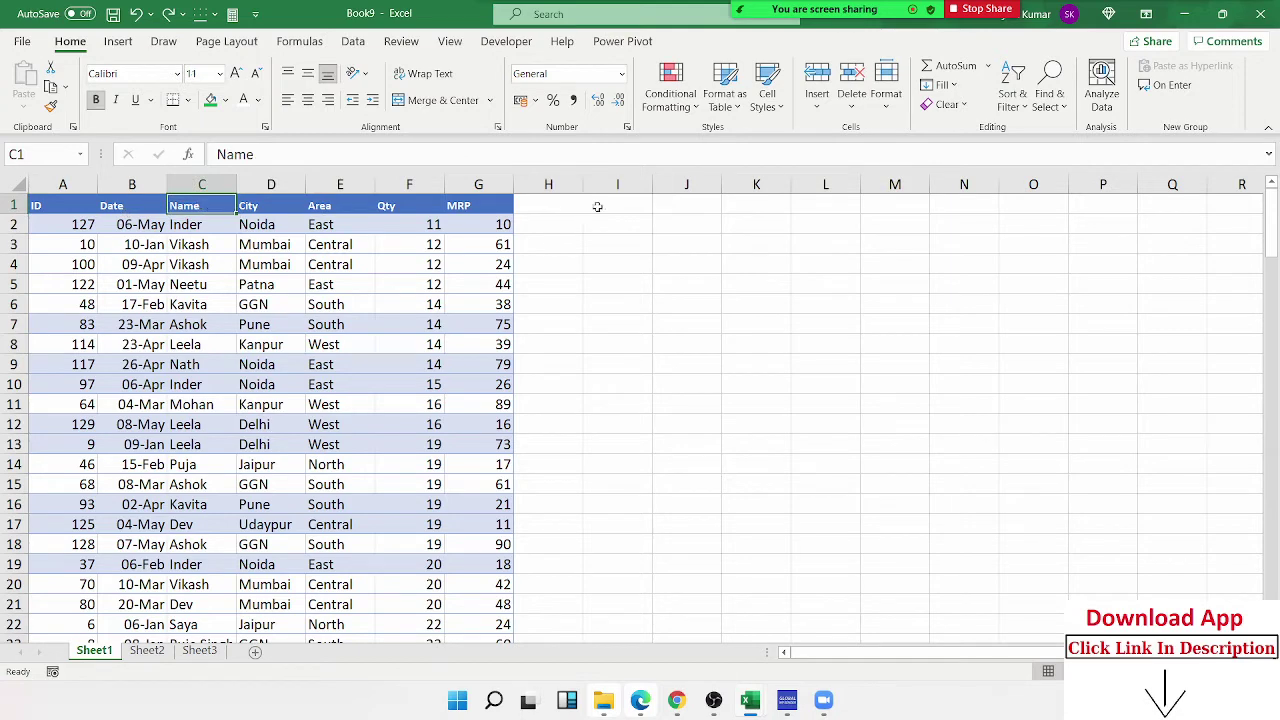
pyautogui.click(1022, 106)
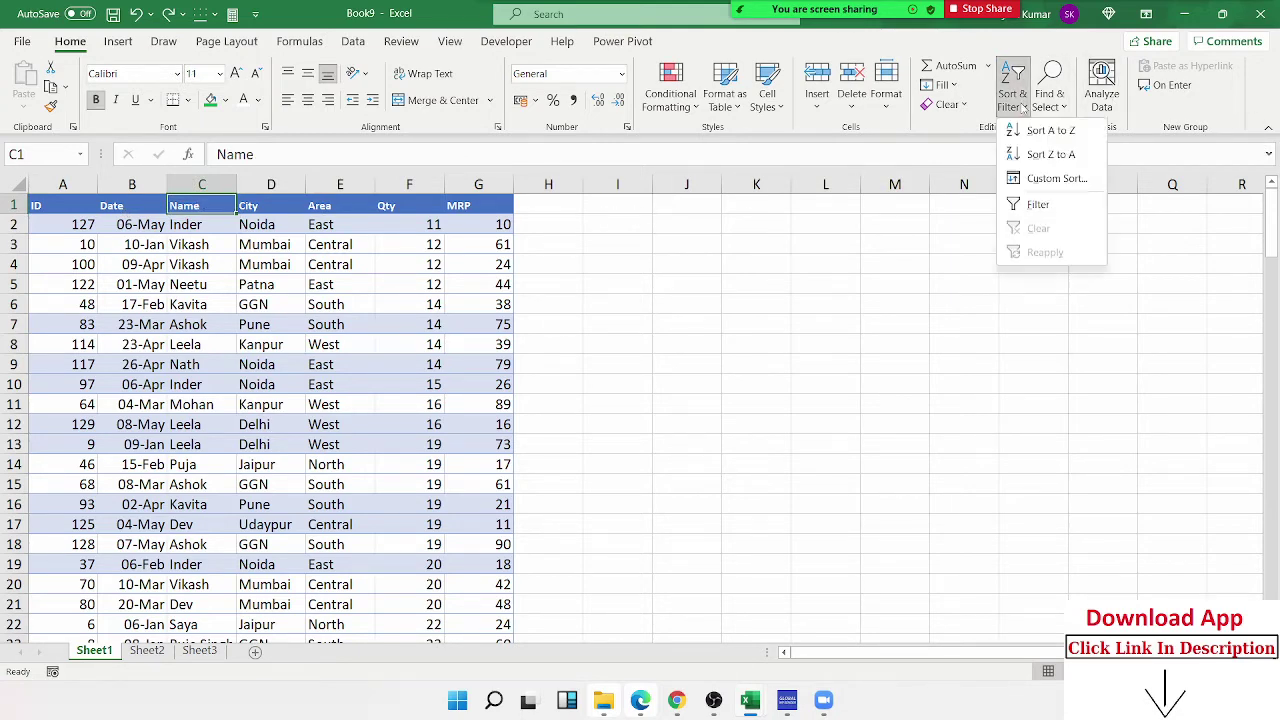
pyautogui.click(1050, 178)
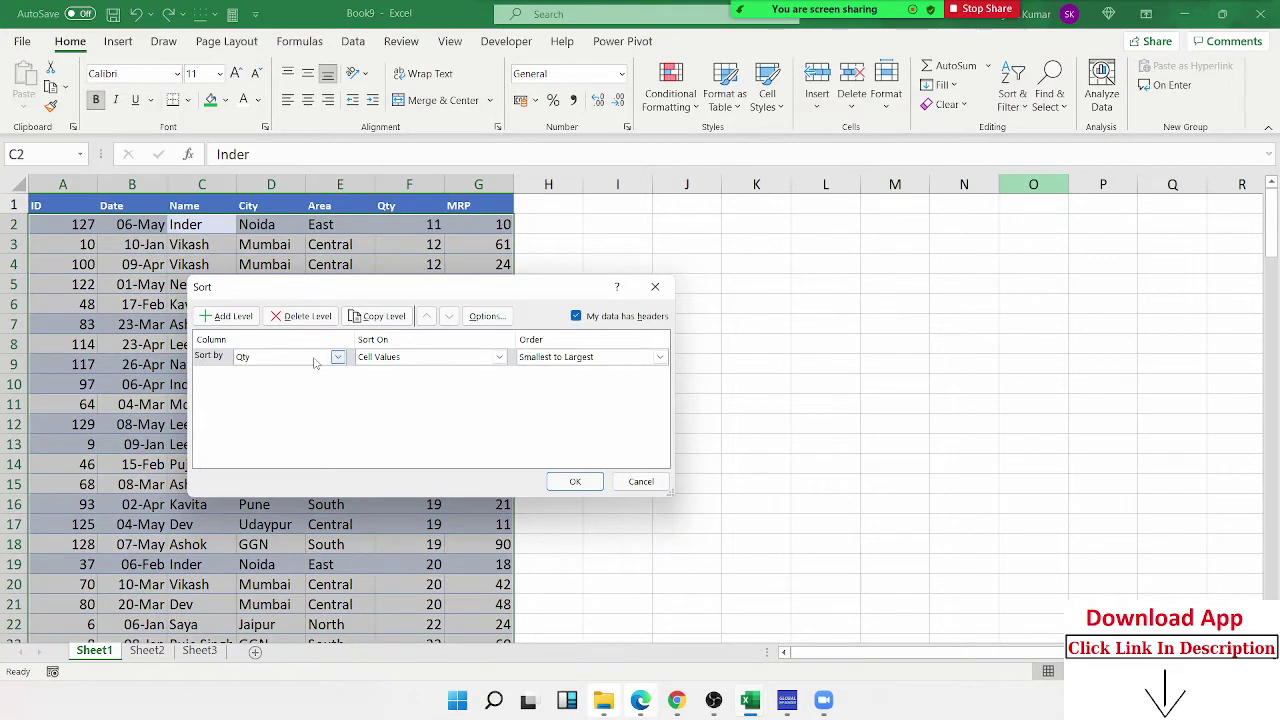
pyautogui.click(313, 363)
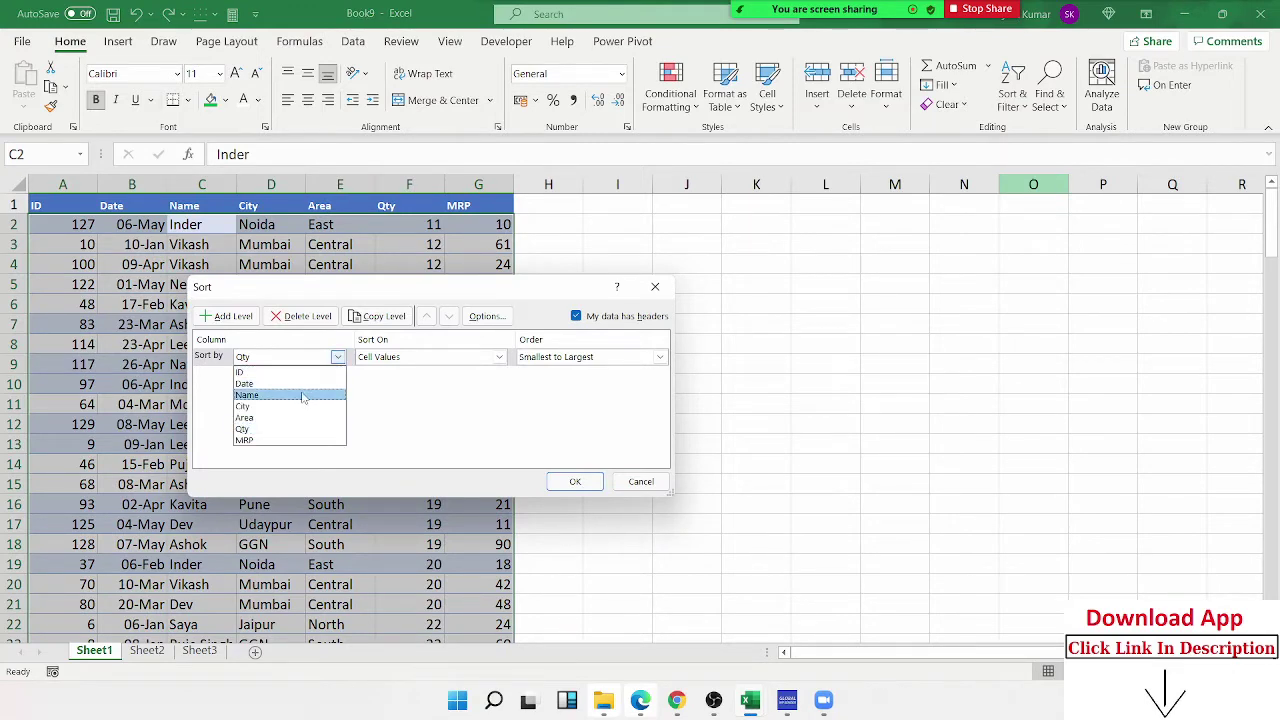
pyautogui.click(306, 394)
pyautogui.moveTo(335, 289); pyautogui.dragTo(654, 227)
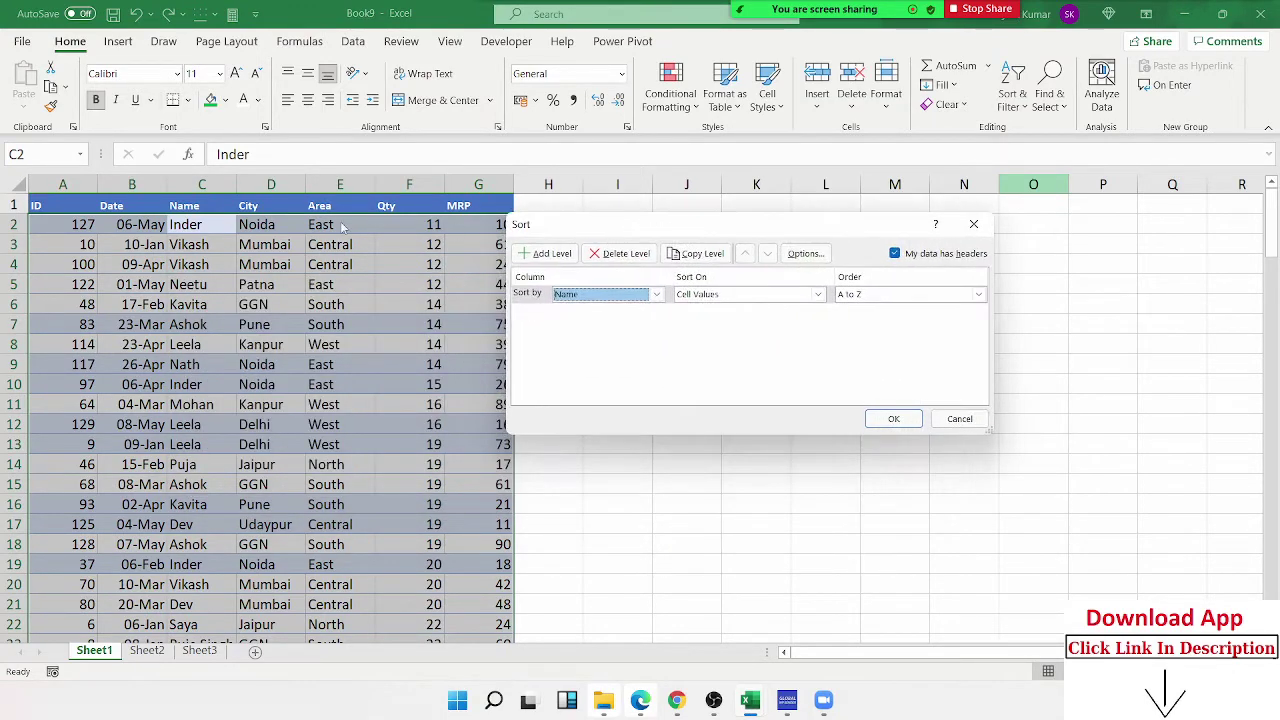
pyautogui.click(545, 253)
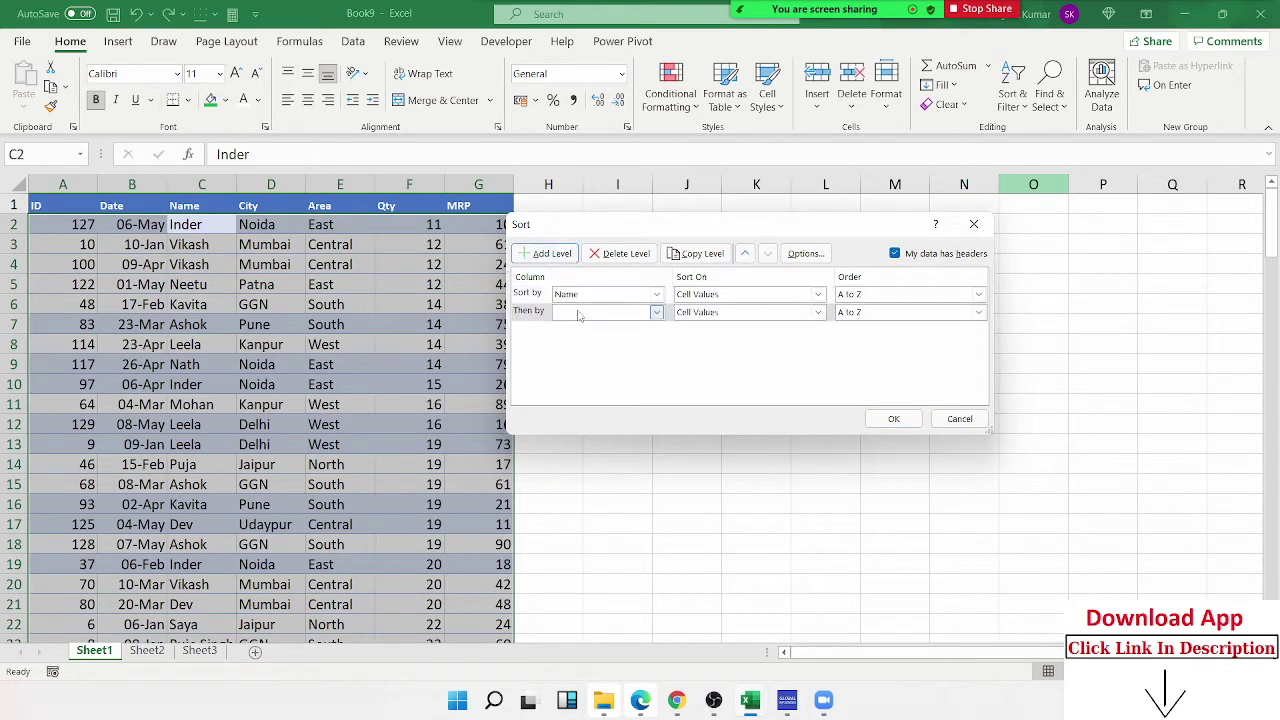
pyautogui.click(580, 313)
pyautogui.click(579, 362)
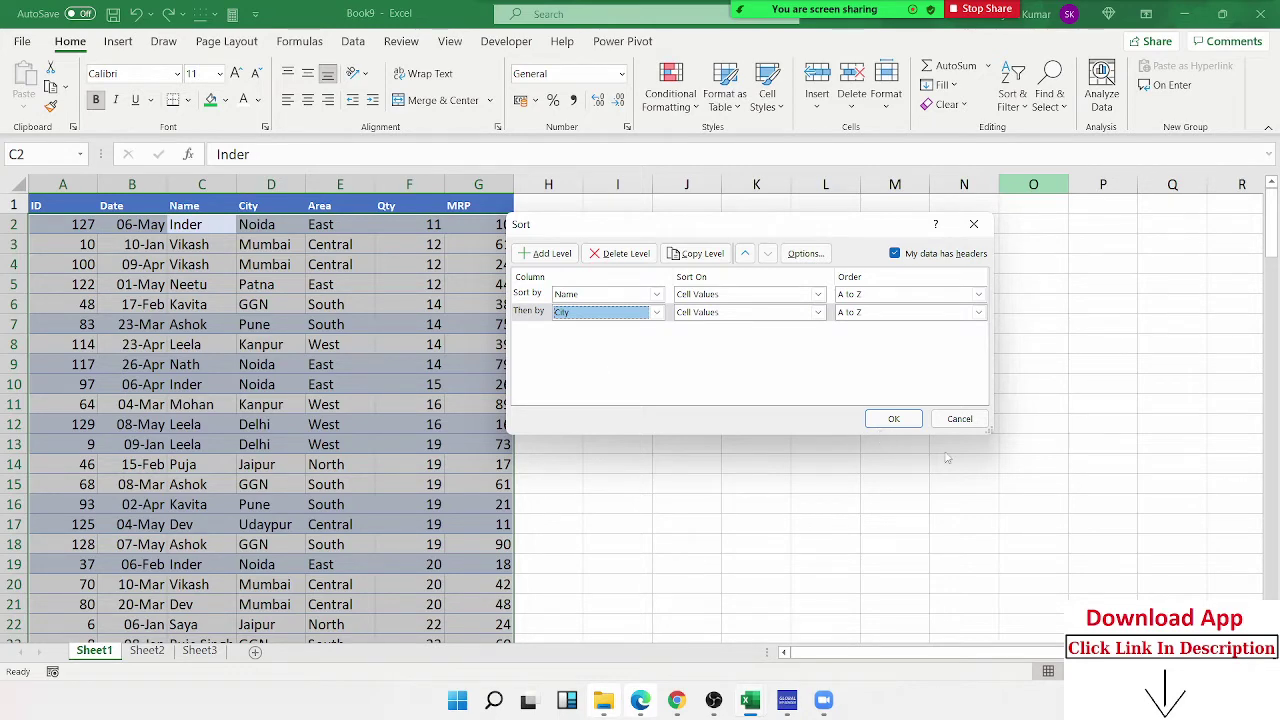
pyautogui.click(898, 420)
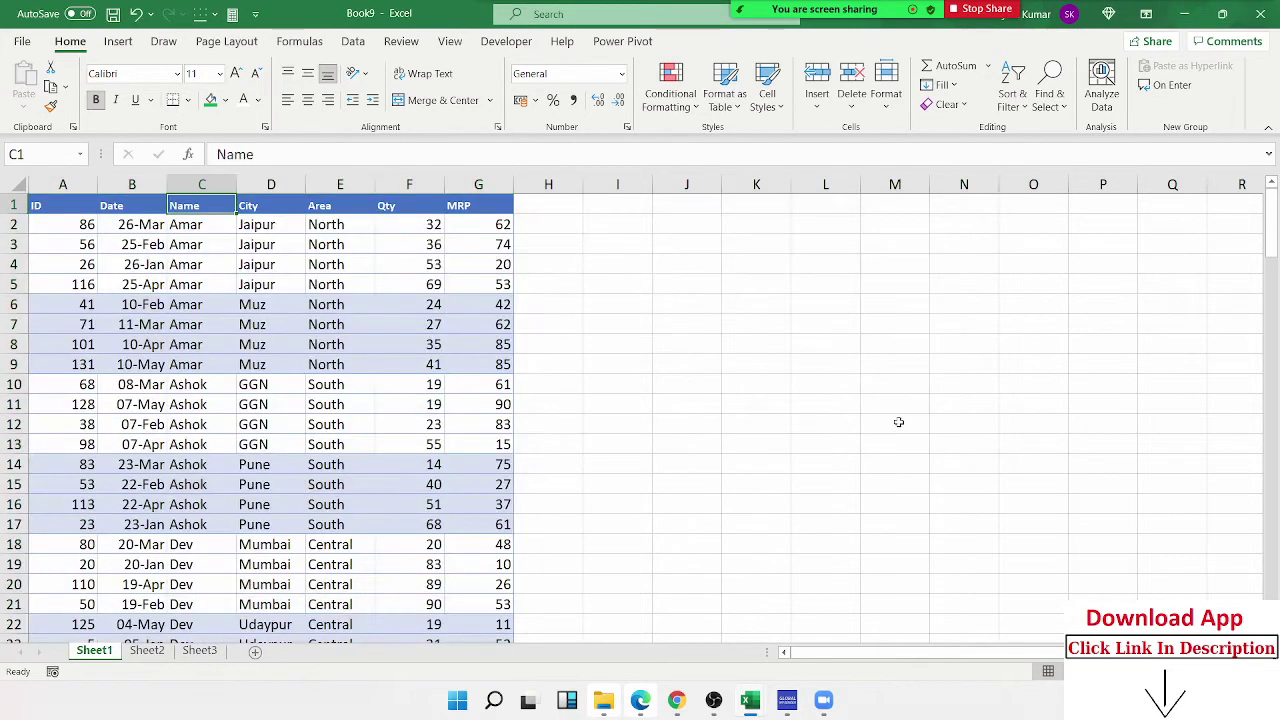
# - Add a Month heading in H1 and fill a month series down from JAN in H2
pyautogui.click(552, 209)
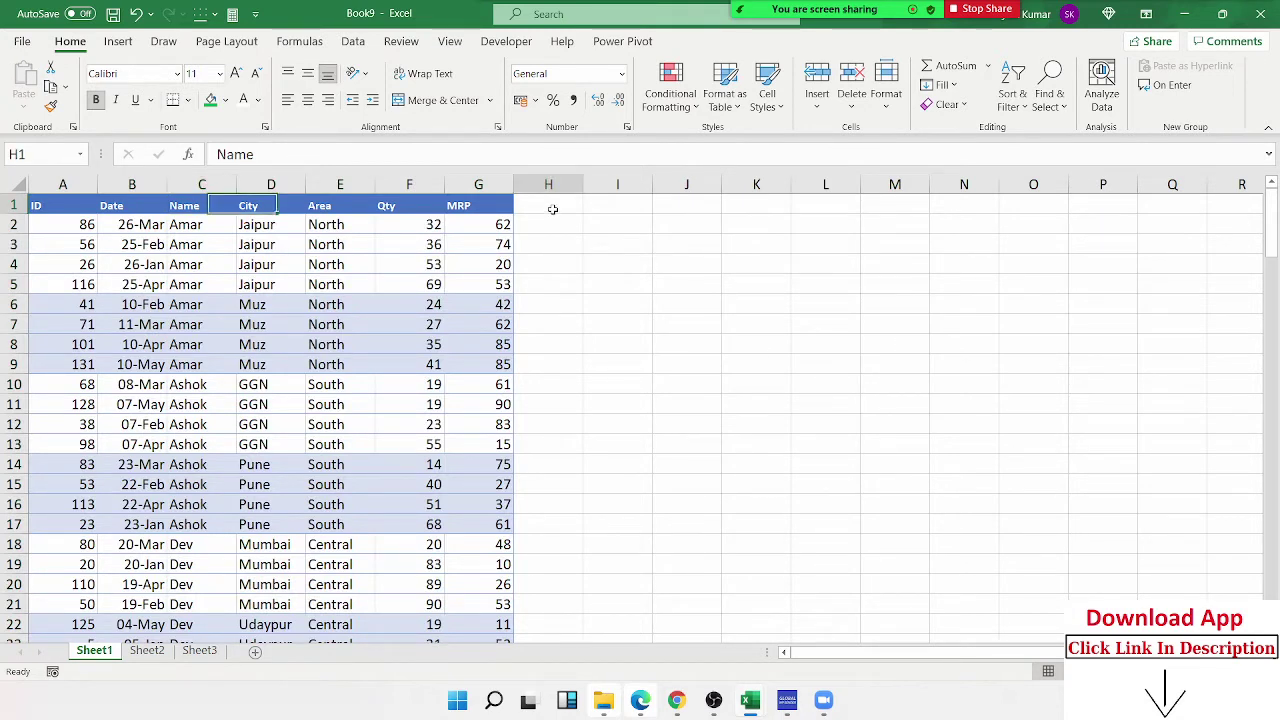
pyautogui.write('Mont')
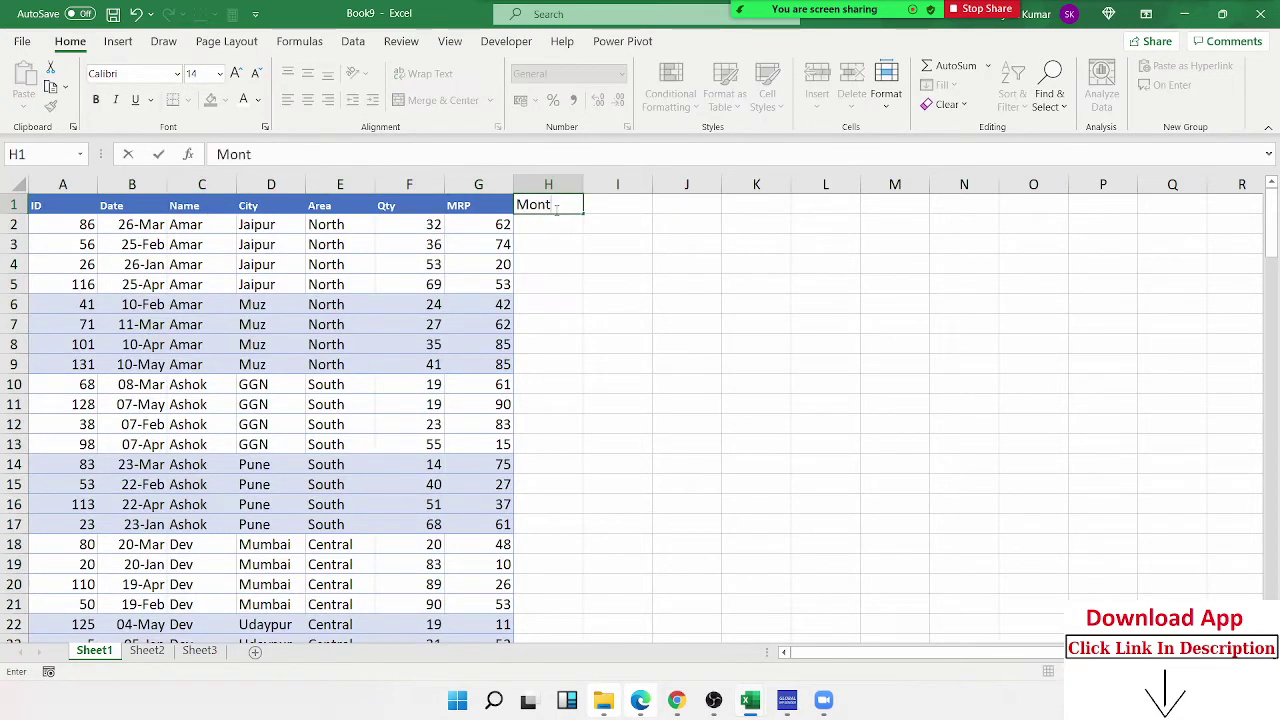
pyautogui.write('h')
pyautogui.press('Return')
pyautogui.write('JAN')
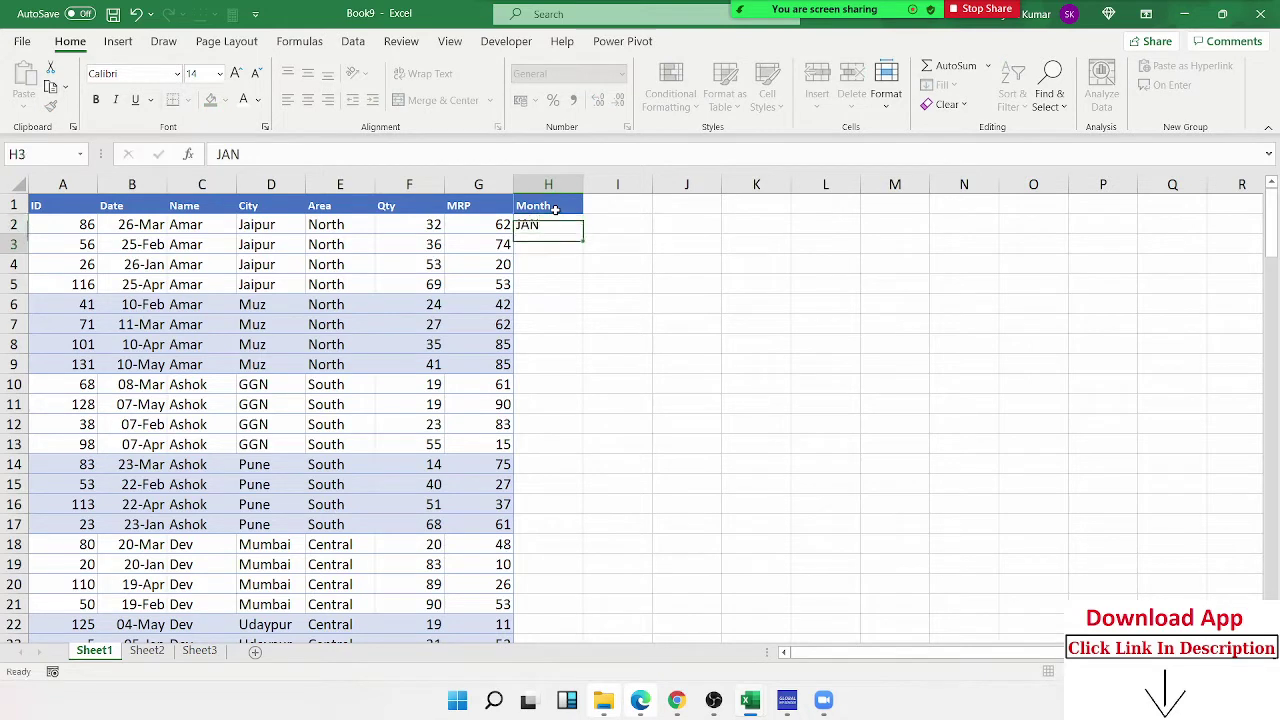
pyautogui.press('Return')
pyautogui.click(567, 227)
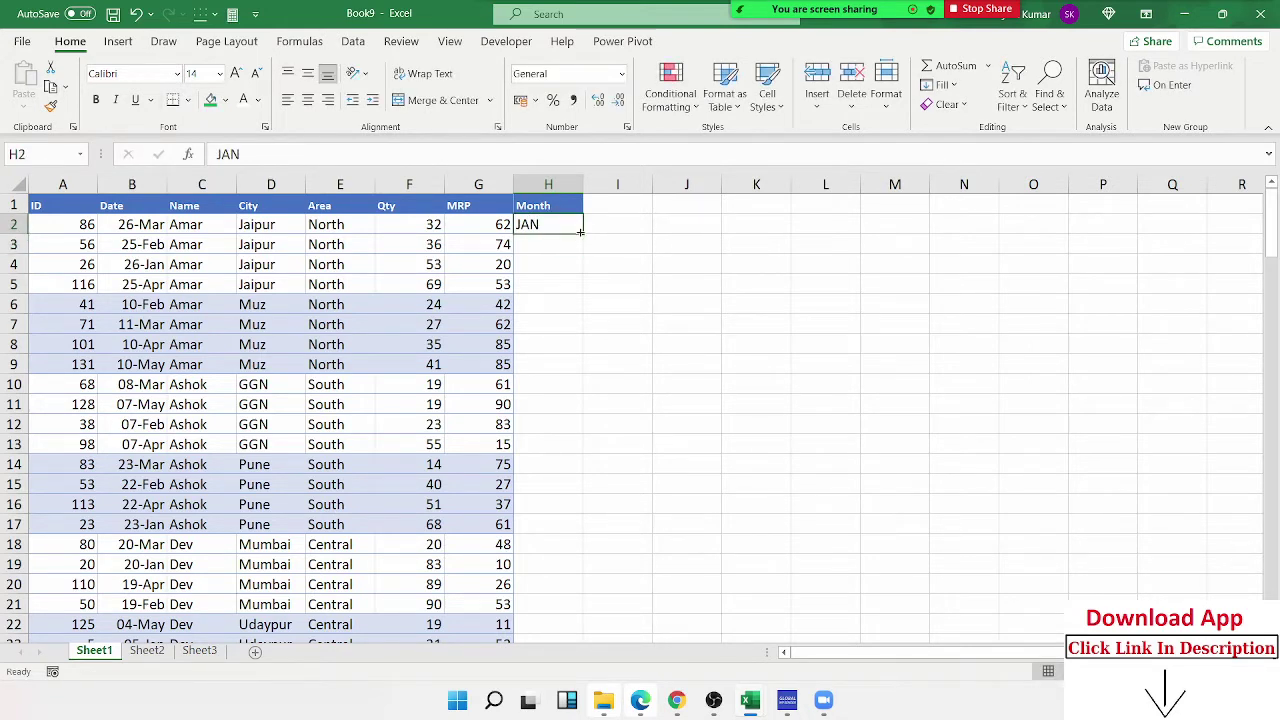
pyautogui.doubleClick(583, 234)
pyautogui.click(567, 228)
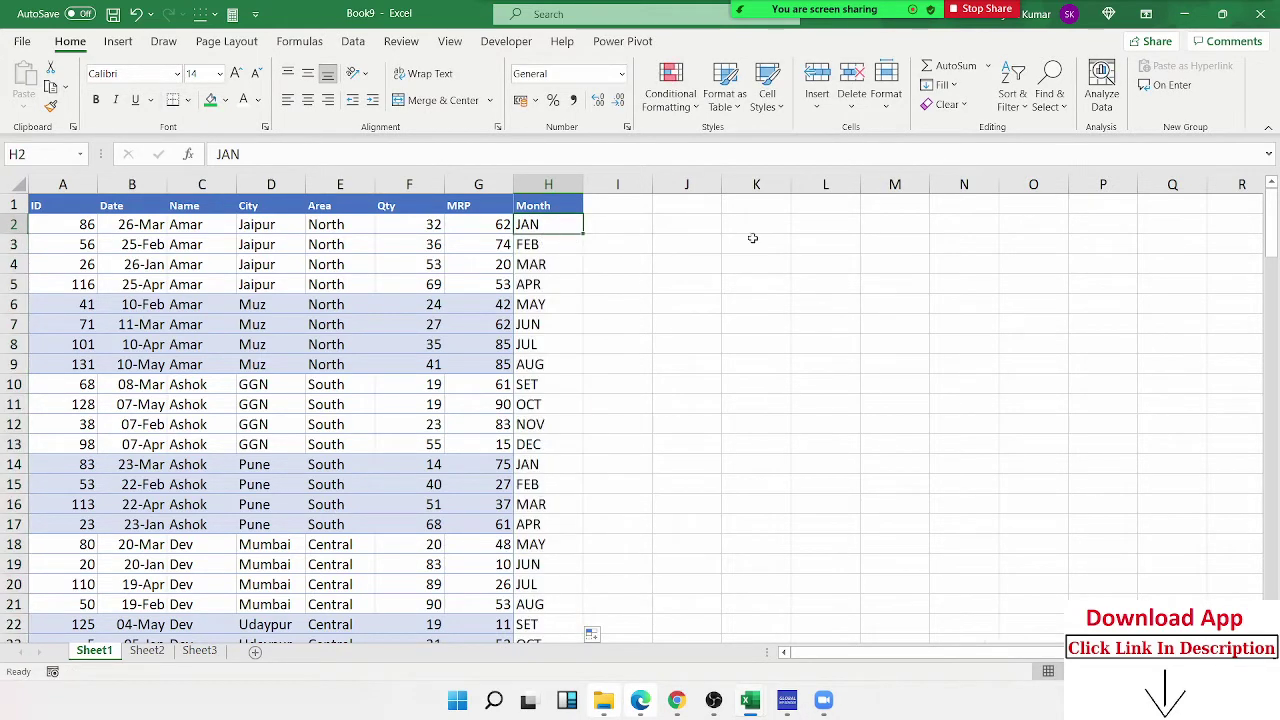
# - Sort the table by Month alphabetically, putting APR rows first
pyautogui.click(1012, 95)
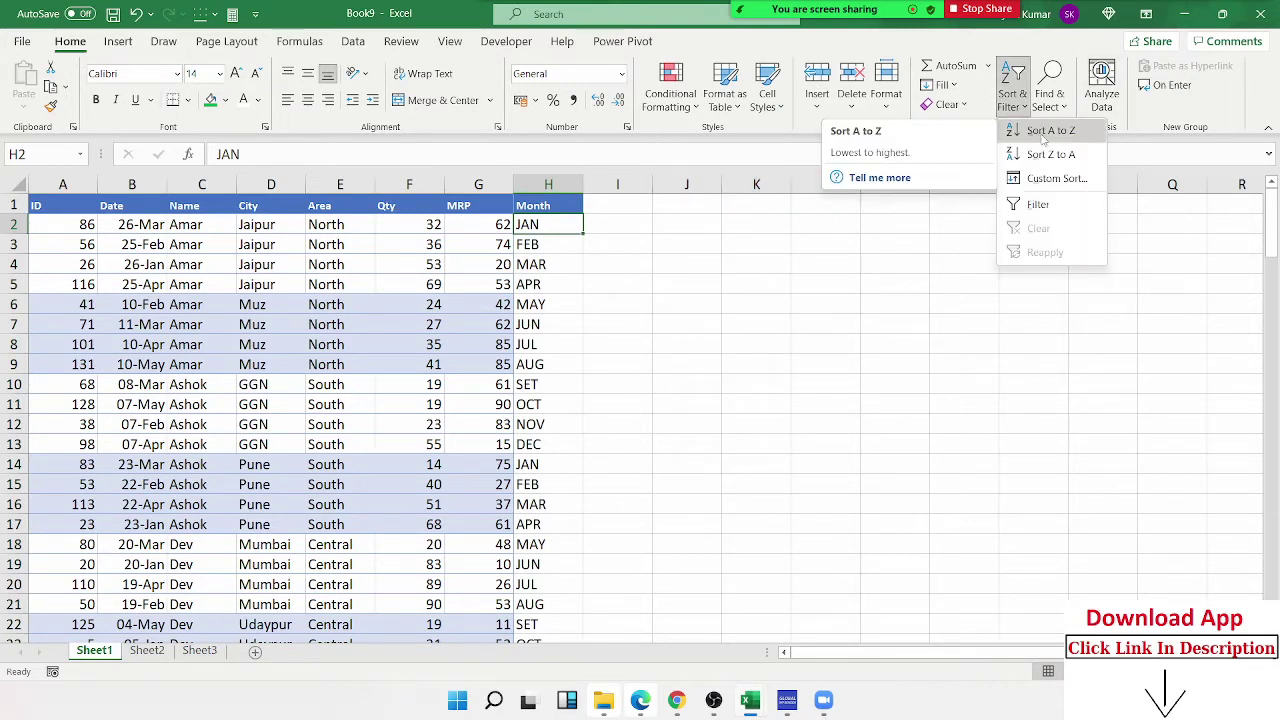
pyautogui.click(1043, 131)
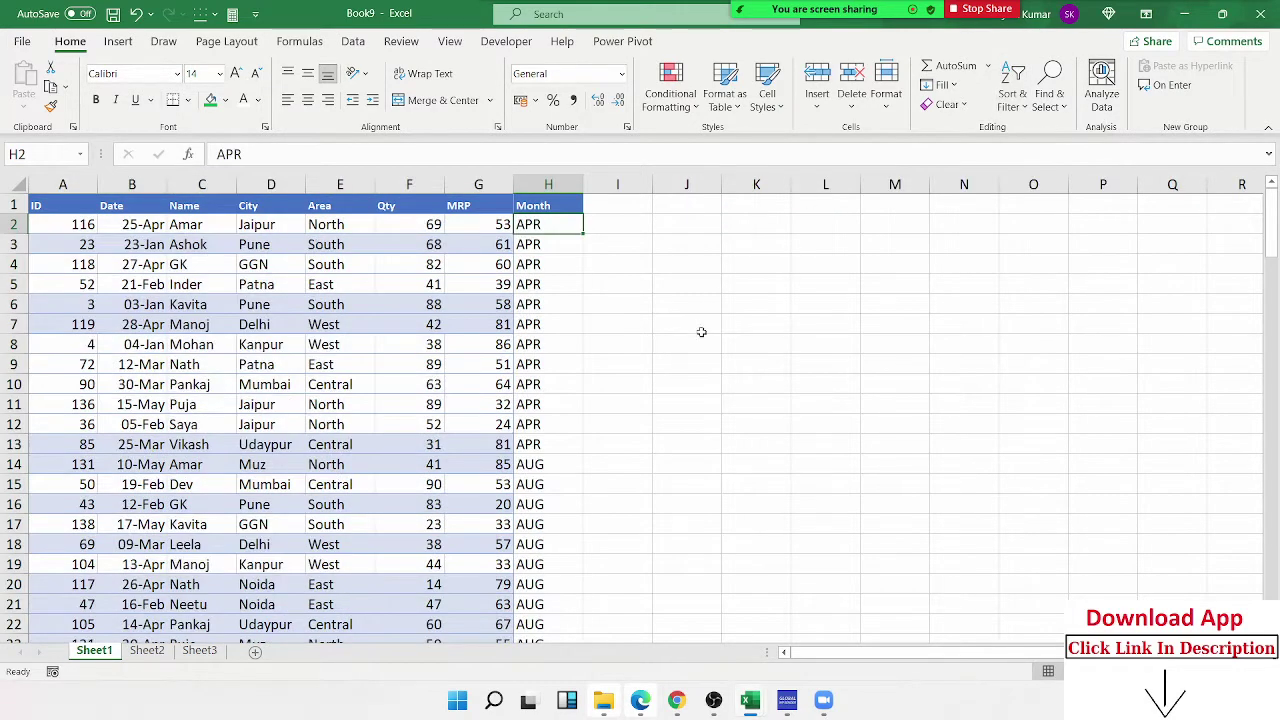
pyautogui.scroll(-3, 548, 457)
pyautogui.scroll(-1, 548, 457)
pyautogui.scroll(-2, 548, 457)
pyautogui.scroll(-4, 548, 457)
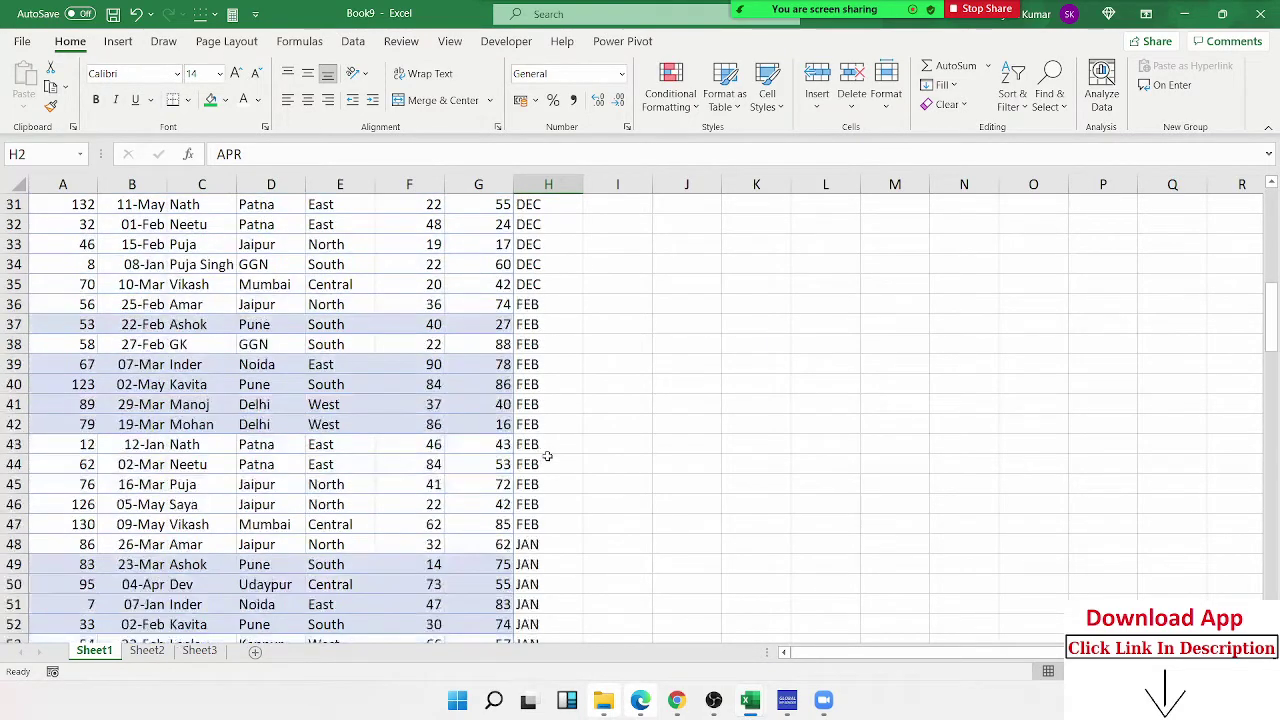
pyautogui.scroll(-4, 548, 457)
pyautogui.scroll(8, 548, 457)
pyautogui.scroll(6, 550, 450)
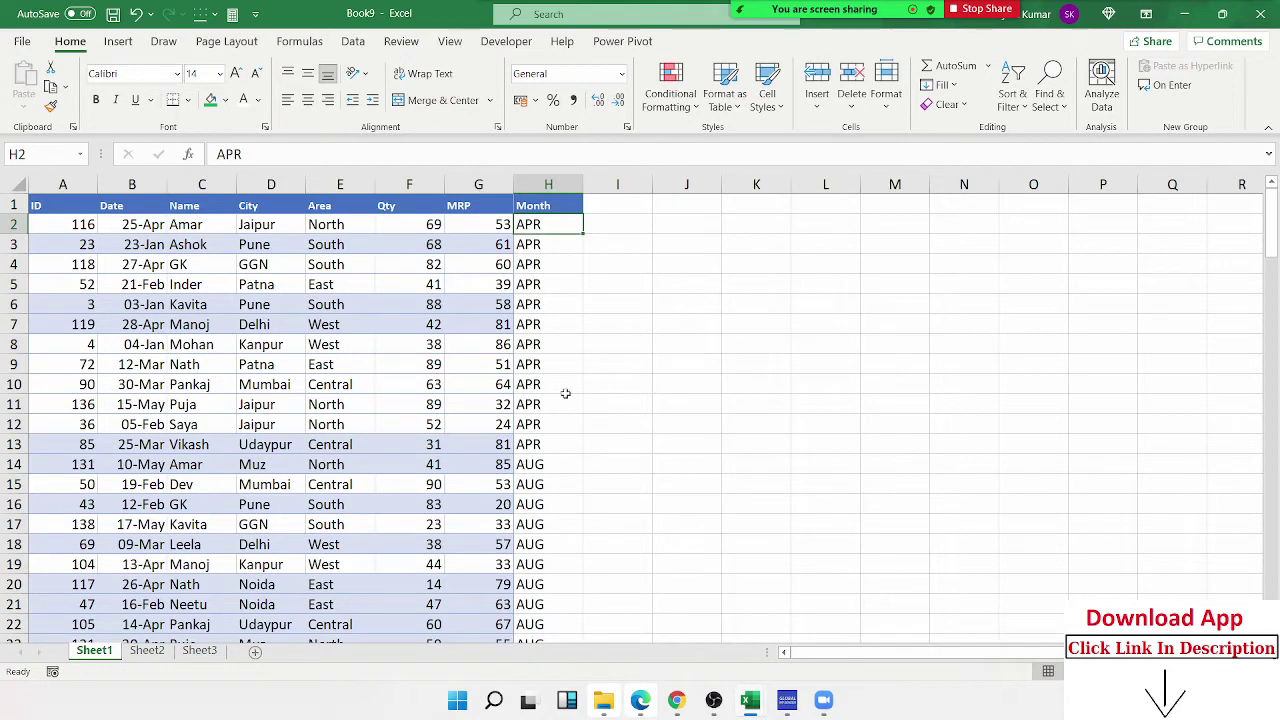
pyautogui.click(1012, 100)
# - Sort Month by the Jan–Dec custom list so JAN rows come first, then FEB
pyautogui.click(1016, 178)
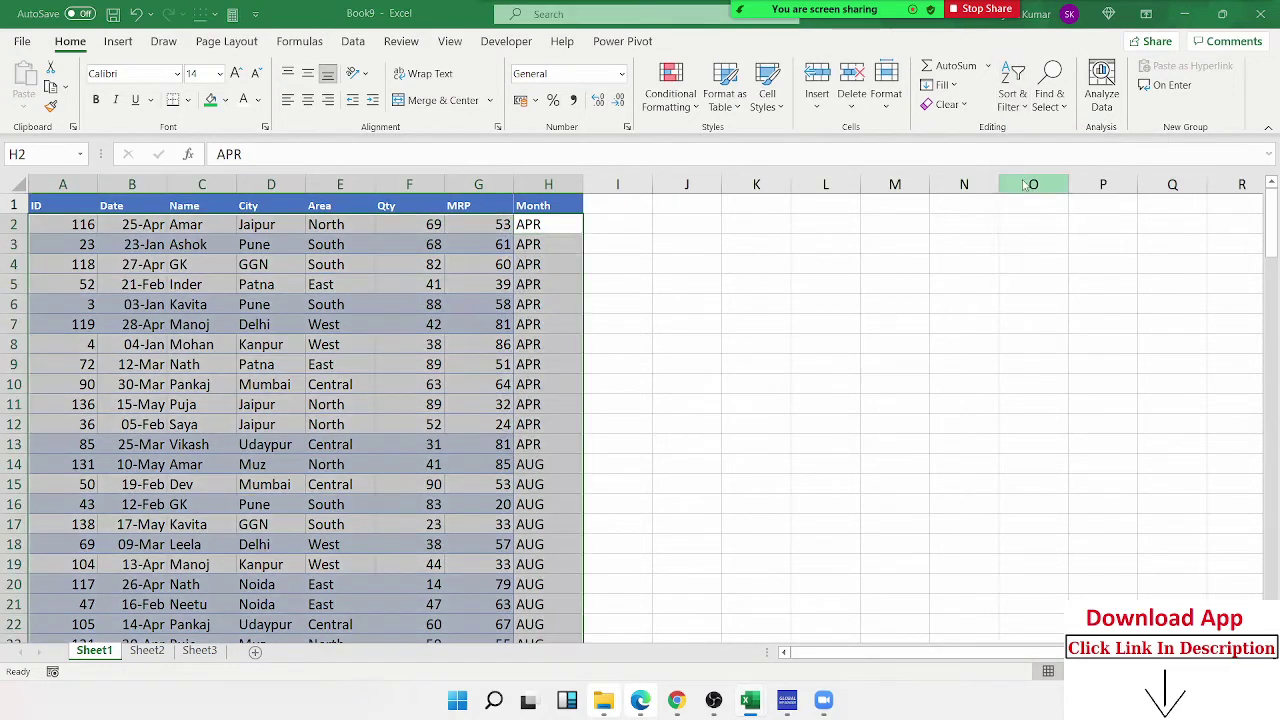
pyautogui.click(852, 297)
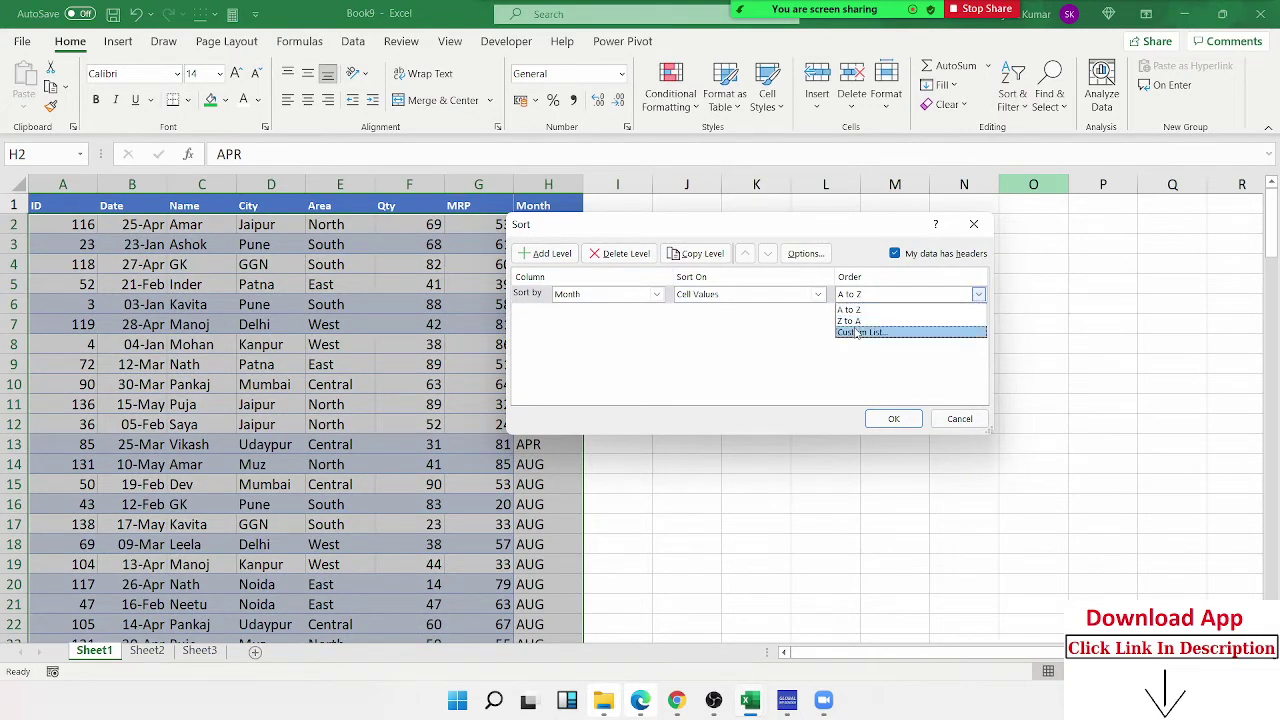
pyautogui.click(858, 332)
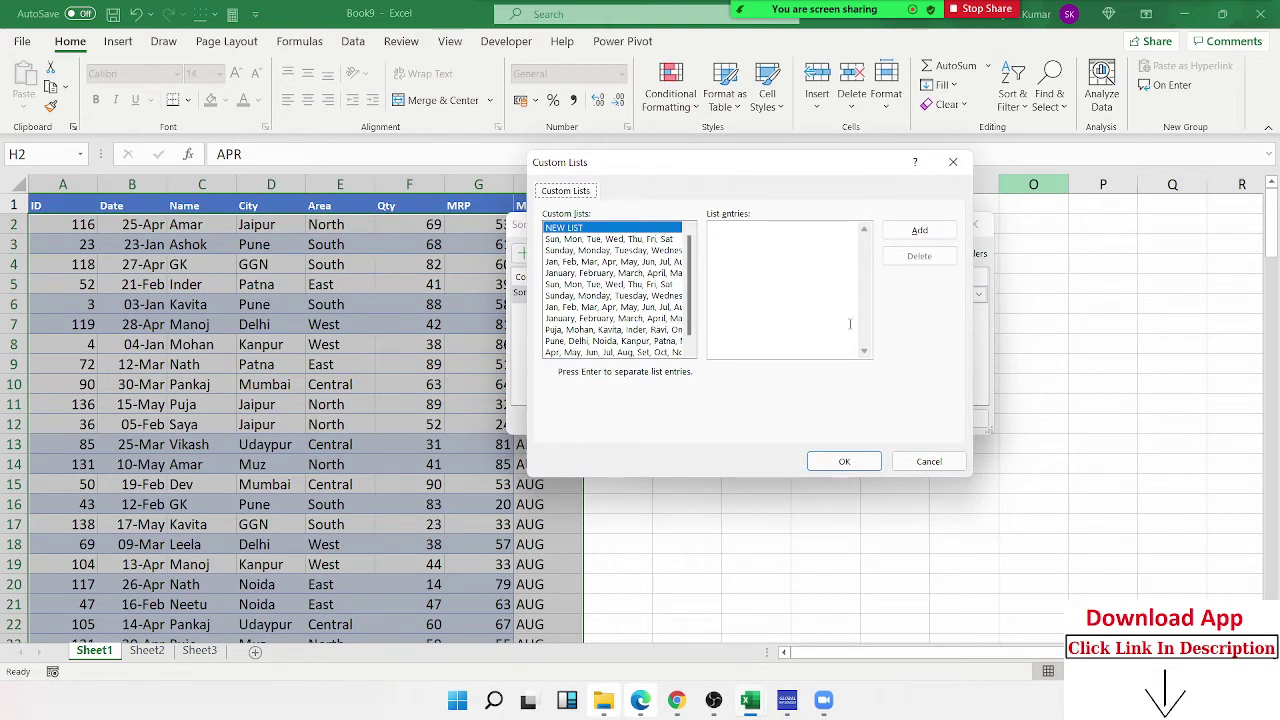
pyautogui.click(561, 308)
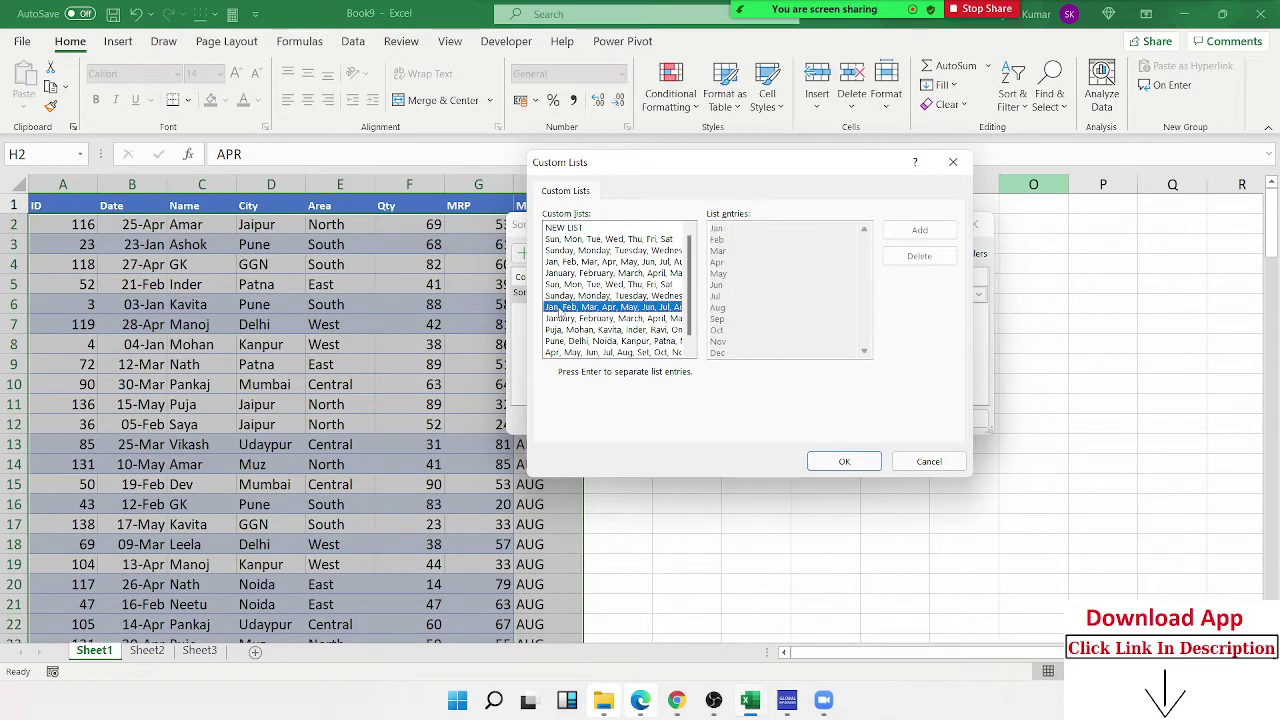
pyautogui.click(843, 462)
pyautogui.click(891, 417)
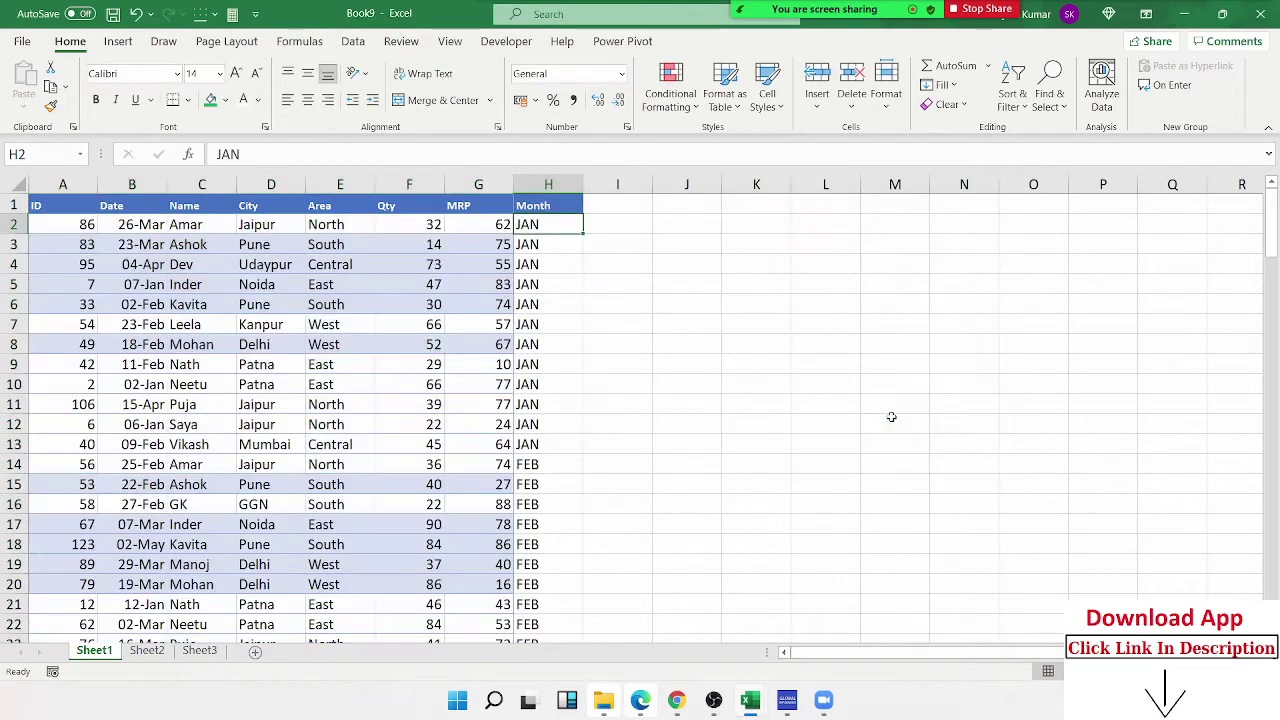
# - Custom-sort Month by the Apr-to-Mar list so APR rows lead, then MAY
pyautogui.click(1026, 115)
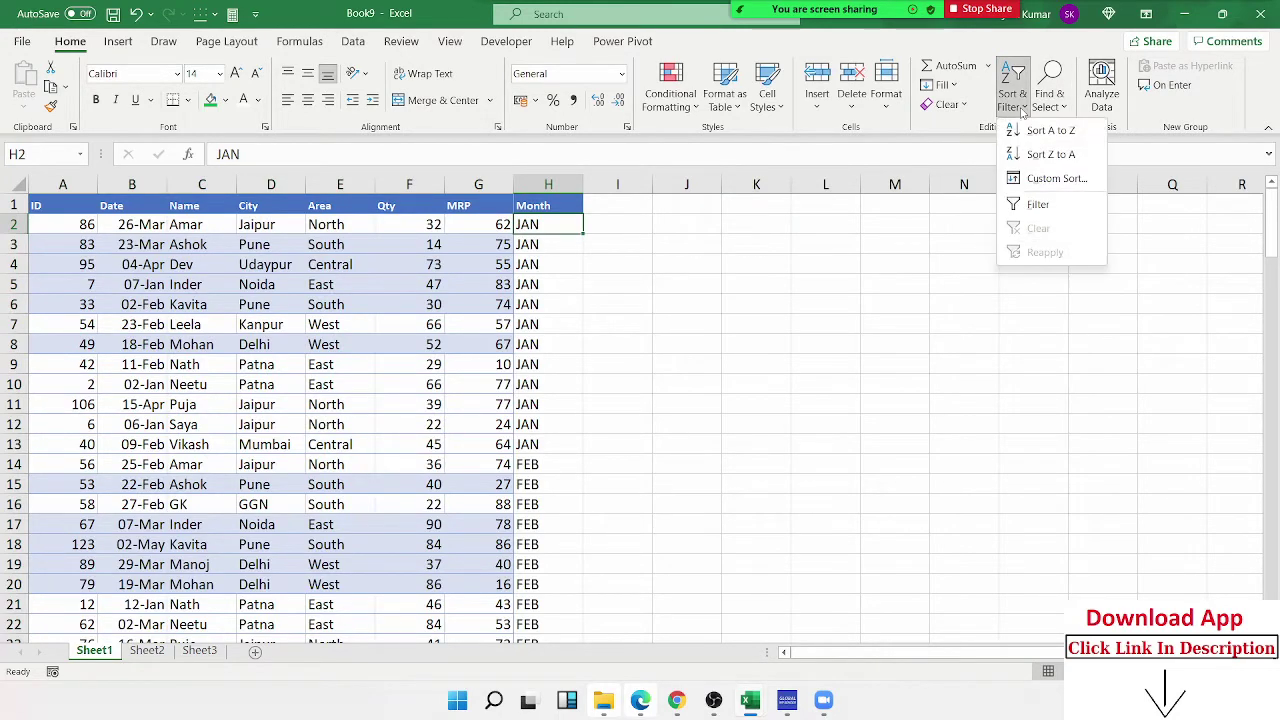
pyautogui.click(1037, 178)
pyautogui.click(590, 294)
pyautogui.click(600, 383)
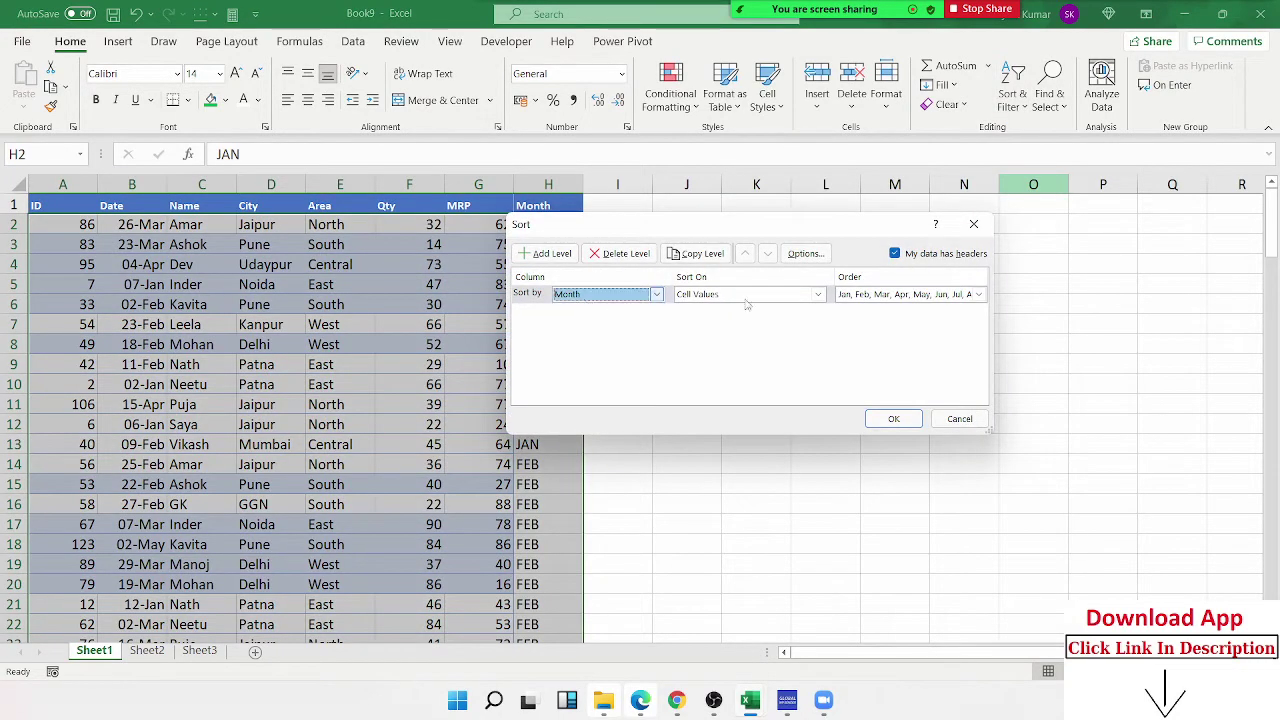
pyautogui.click(858, 296)
pyautogui.click(860, 357)
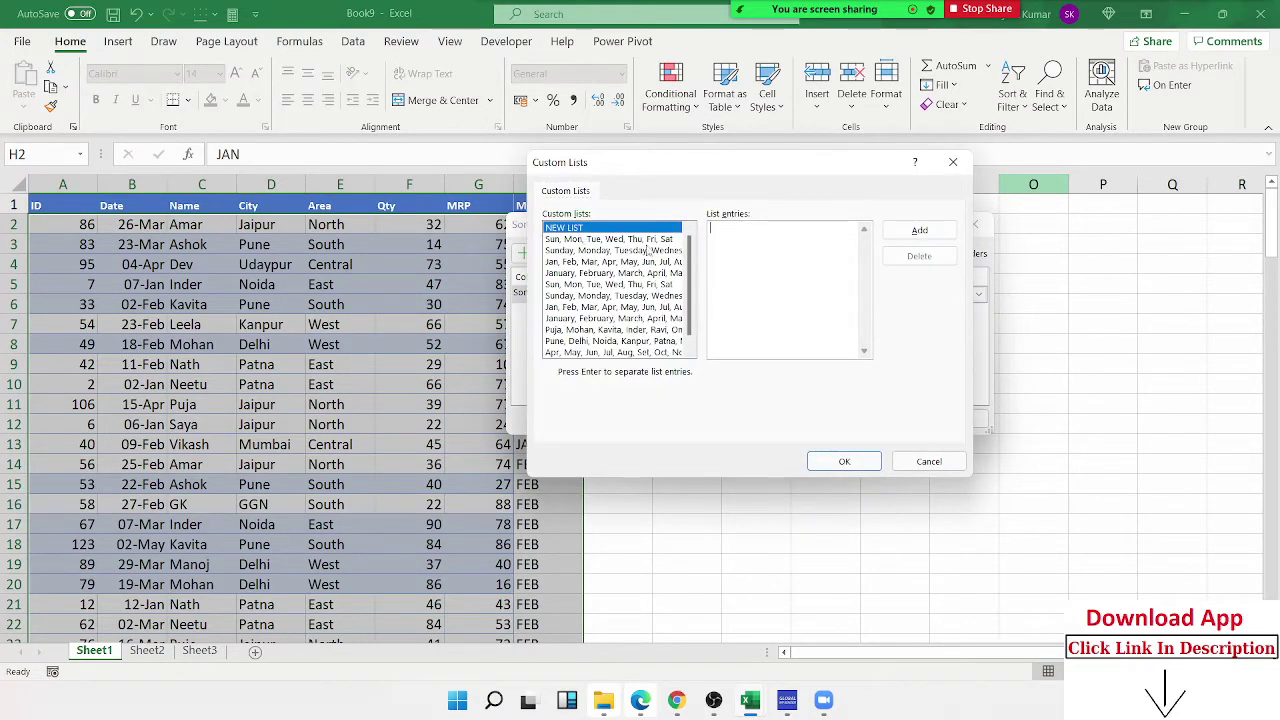
pyautogui.click(646, 353)
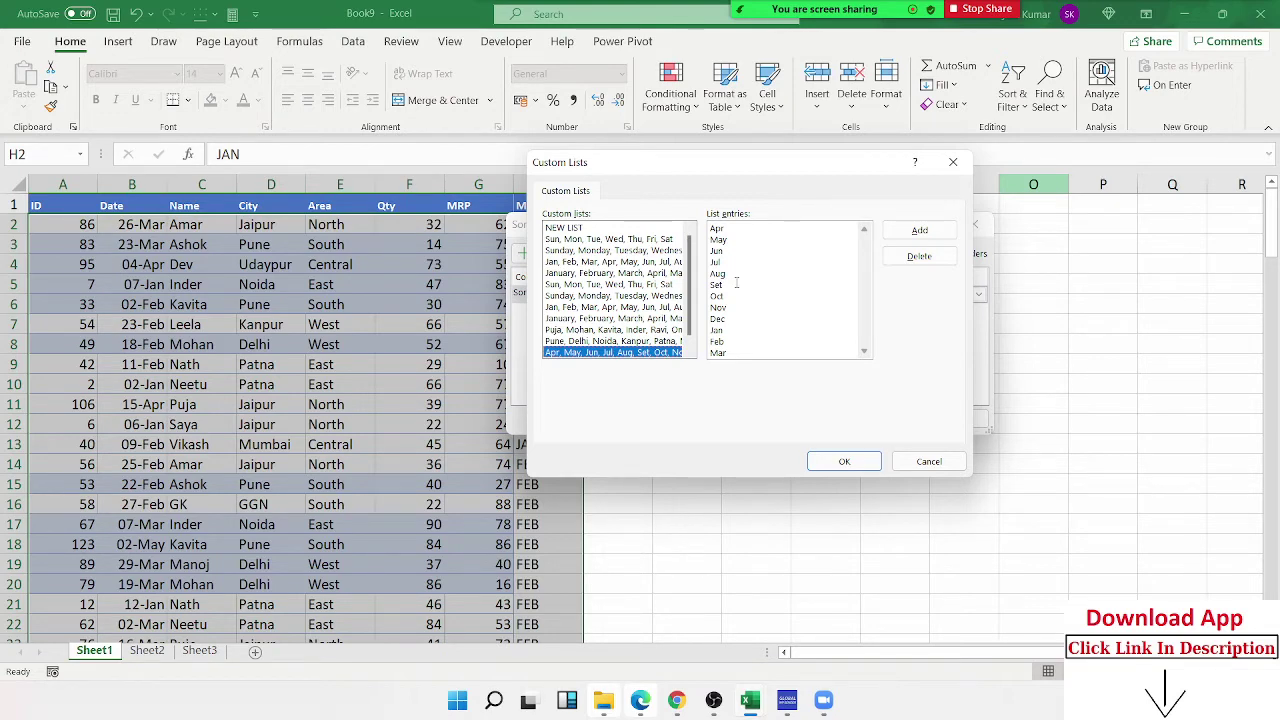
pyautogui.click(846, 462)
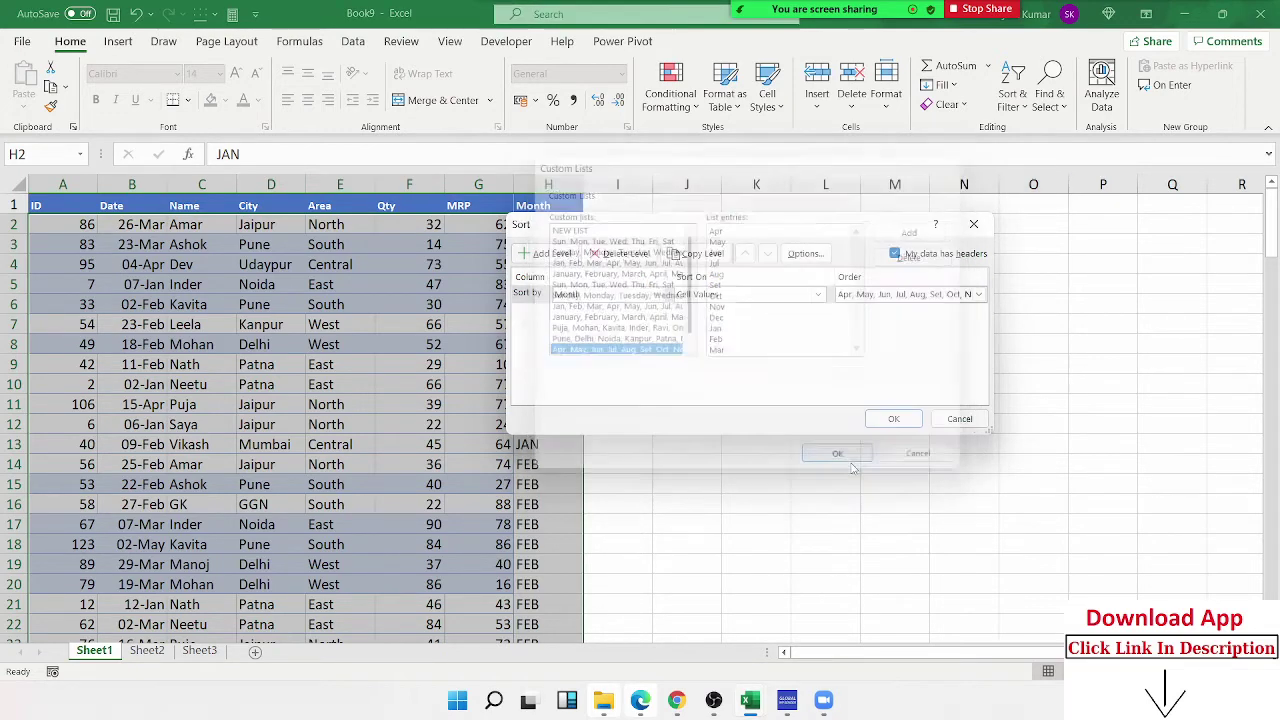
pyautogui.click(896, 420)
pyautogui.click(560, 287)
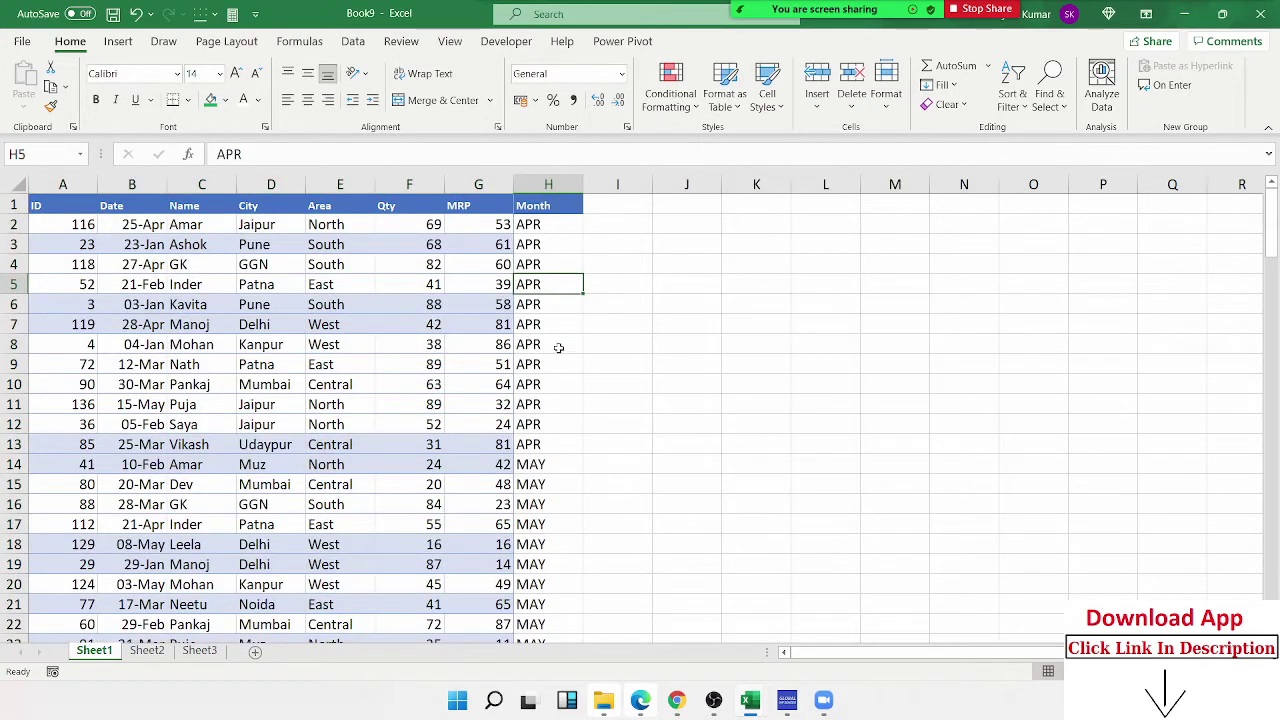
# - Scroll through the table to check where the MAY records begin
pyautogui.click(549, 465)
pyautogui.scroll(-4, 549, 465)
pyautogui.scroll(-3, 549, 465)
pyautogui.scroll(6, 533, 522)
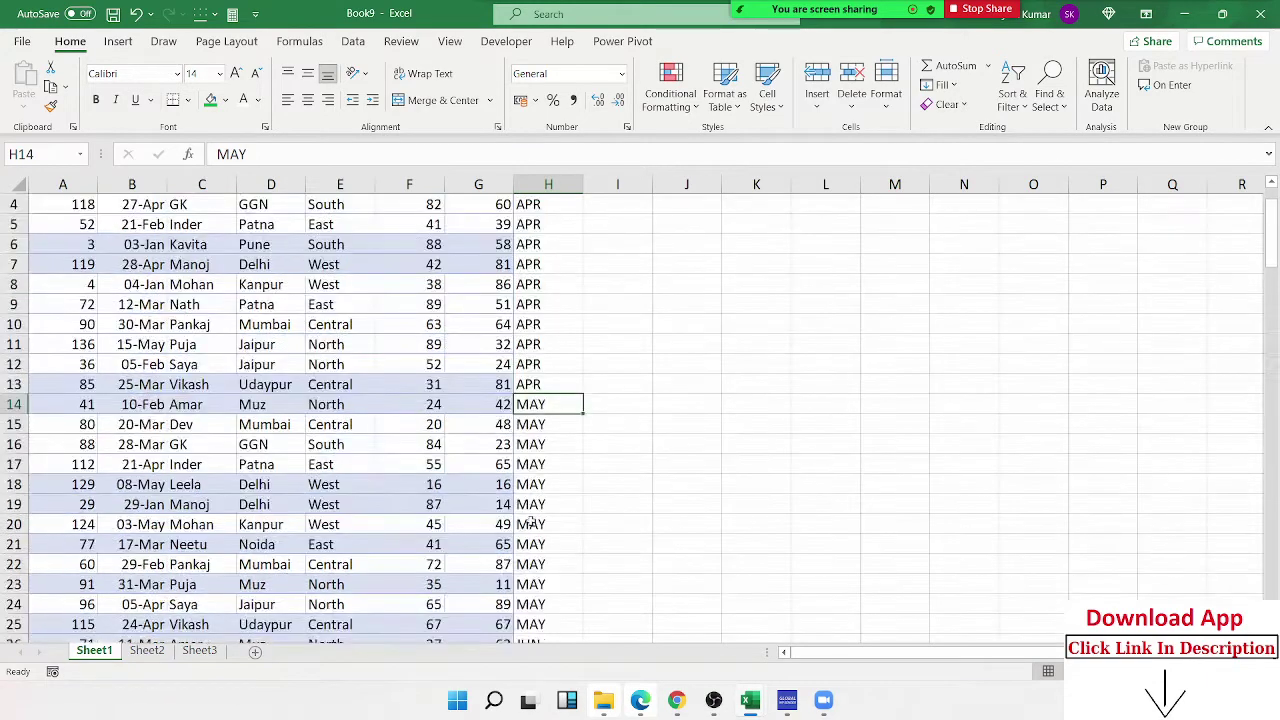
pyautogui.scroll(1, 533, 522)
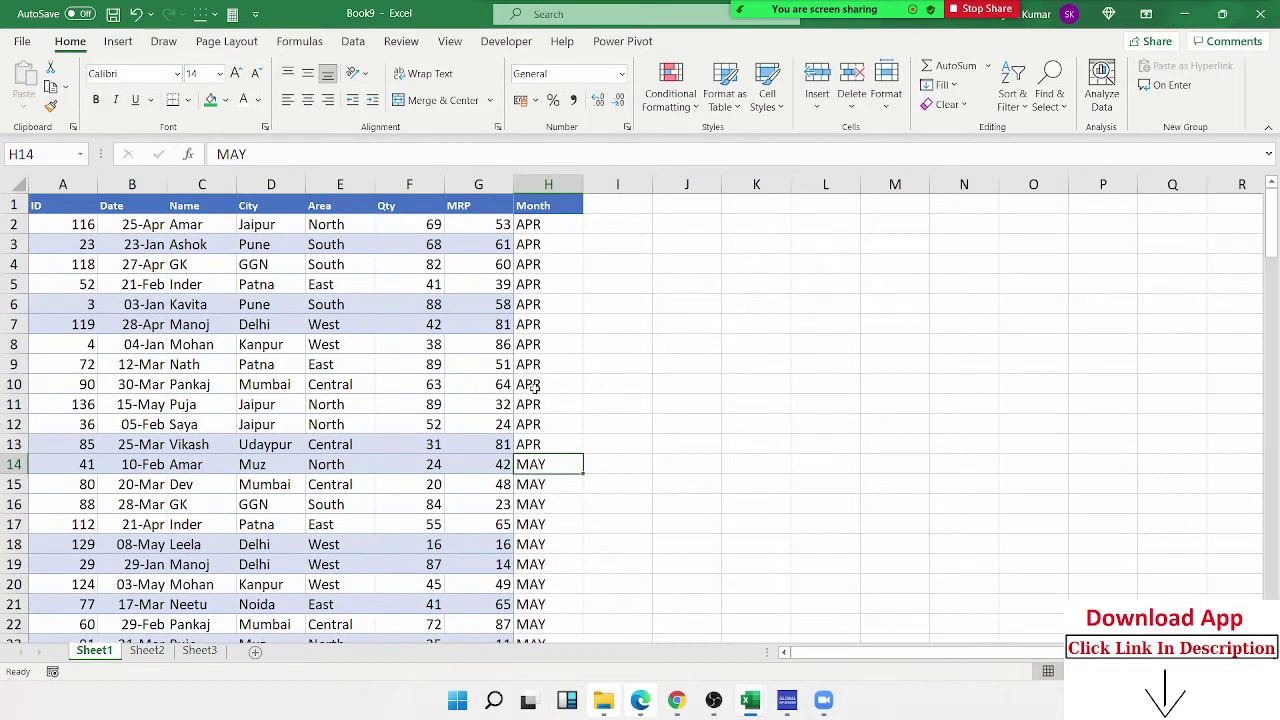
pyautogui.click(266, 242)
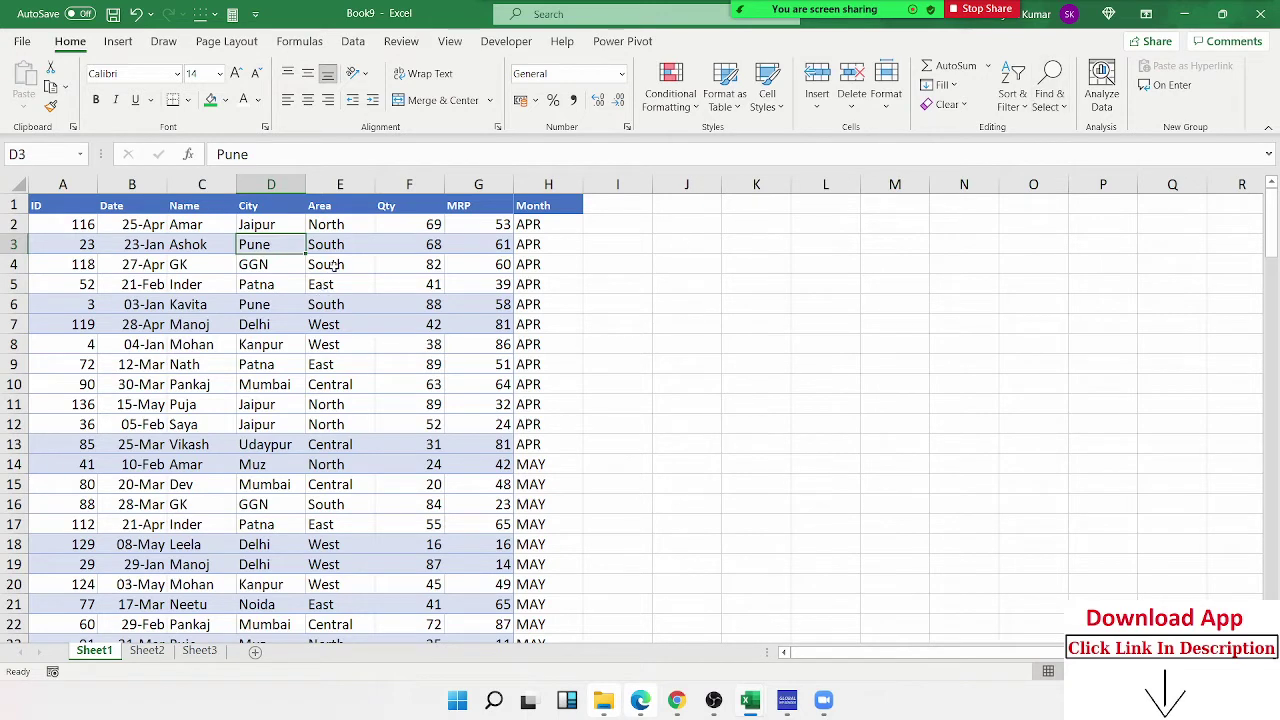
# - Fill Qty cells F4 (82), F13 (31), F27 (83) and F41 (14) green
pyautogui.click(416, 268)
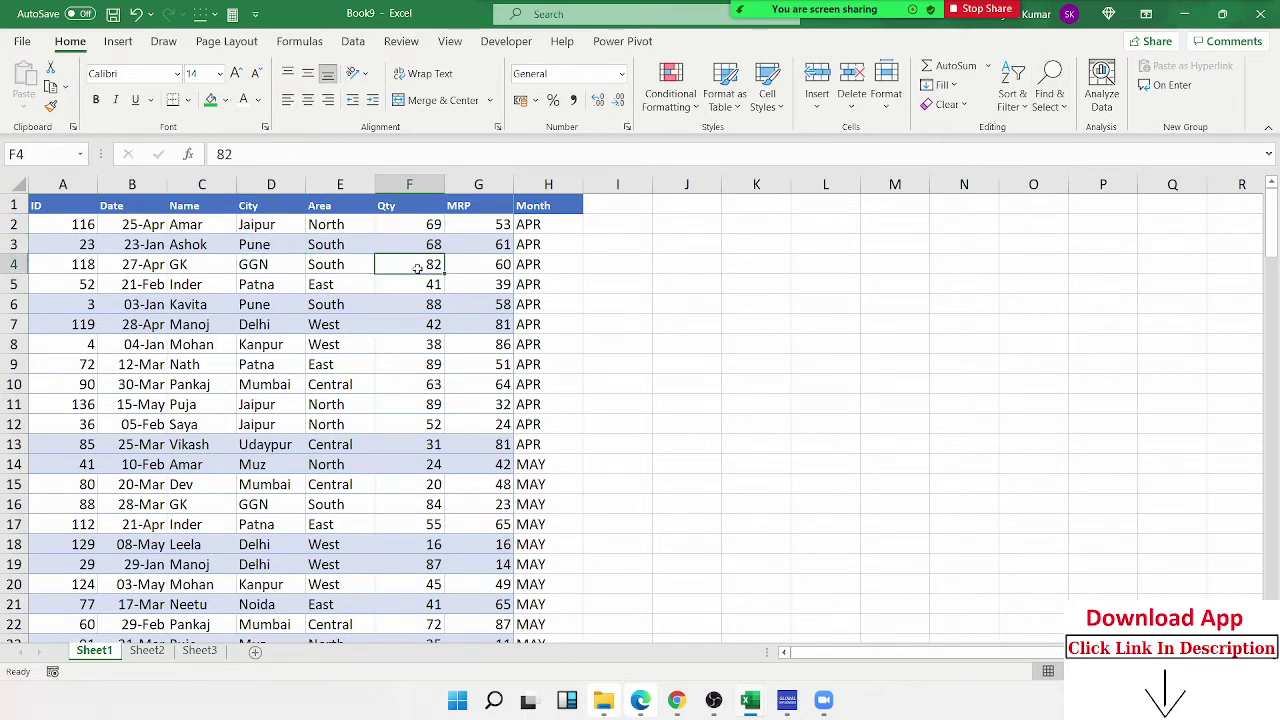
pyautogui.click(211, 103)
pyautogui.click(395, 444)
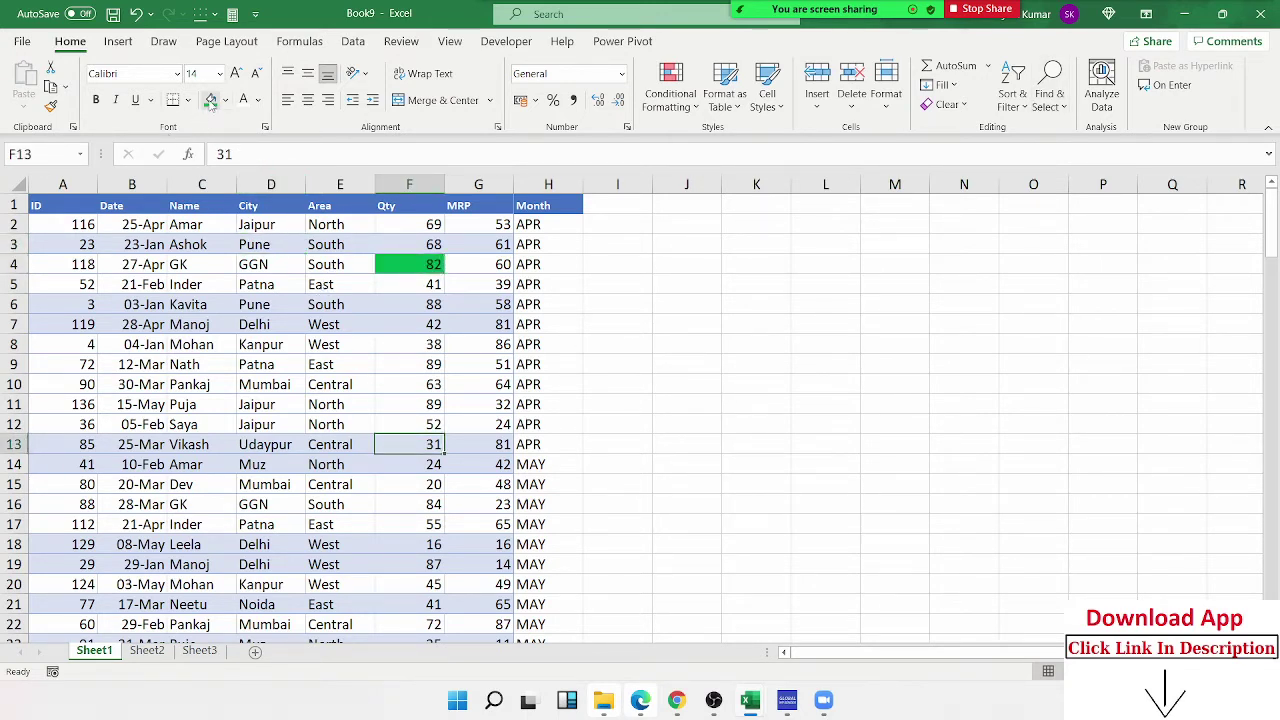
pyautogui.click(211, 103)
pyautogui.scroll(-4, 414, 486)
pyautogui.click(412, 484)
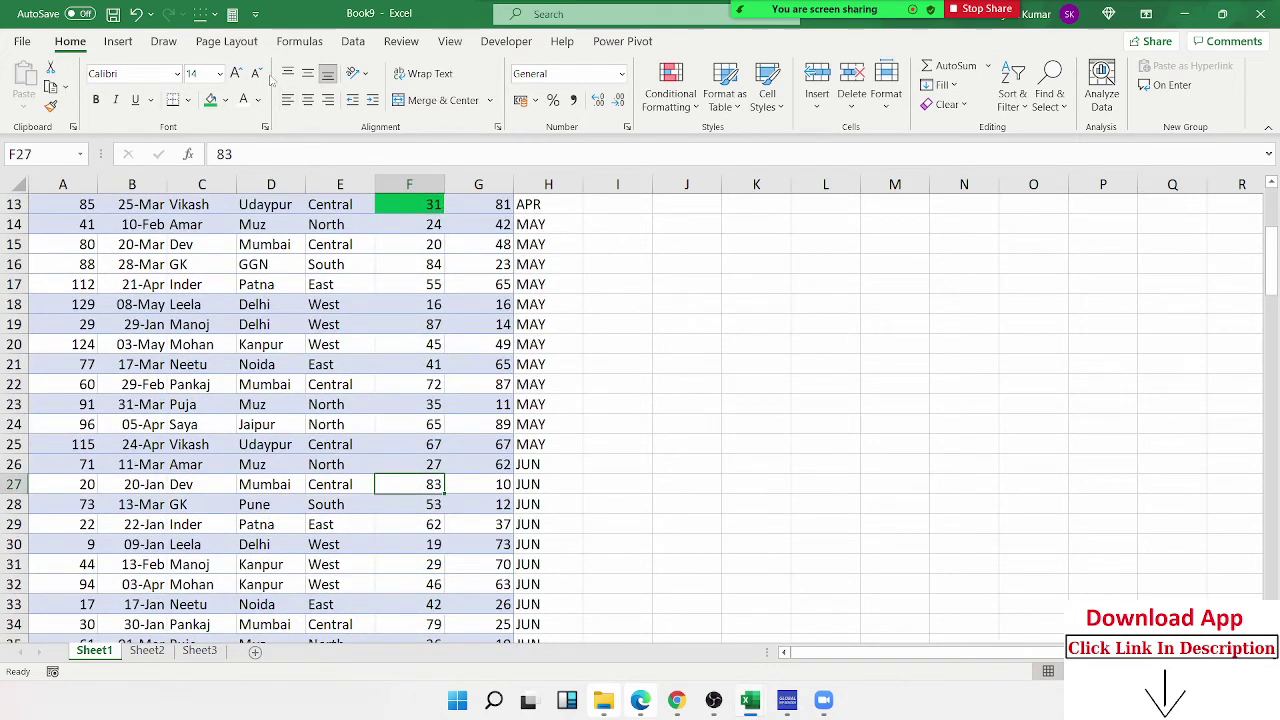
pyautogui.click(211, 103)
pyautogui.scroll(-4, 363, 412)
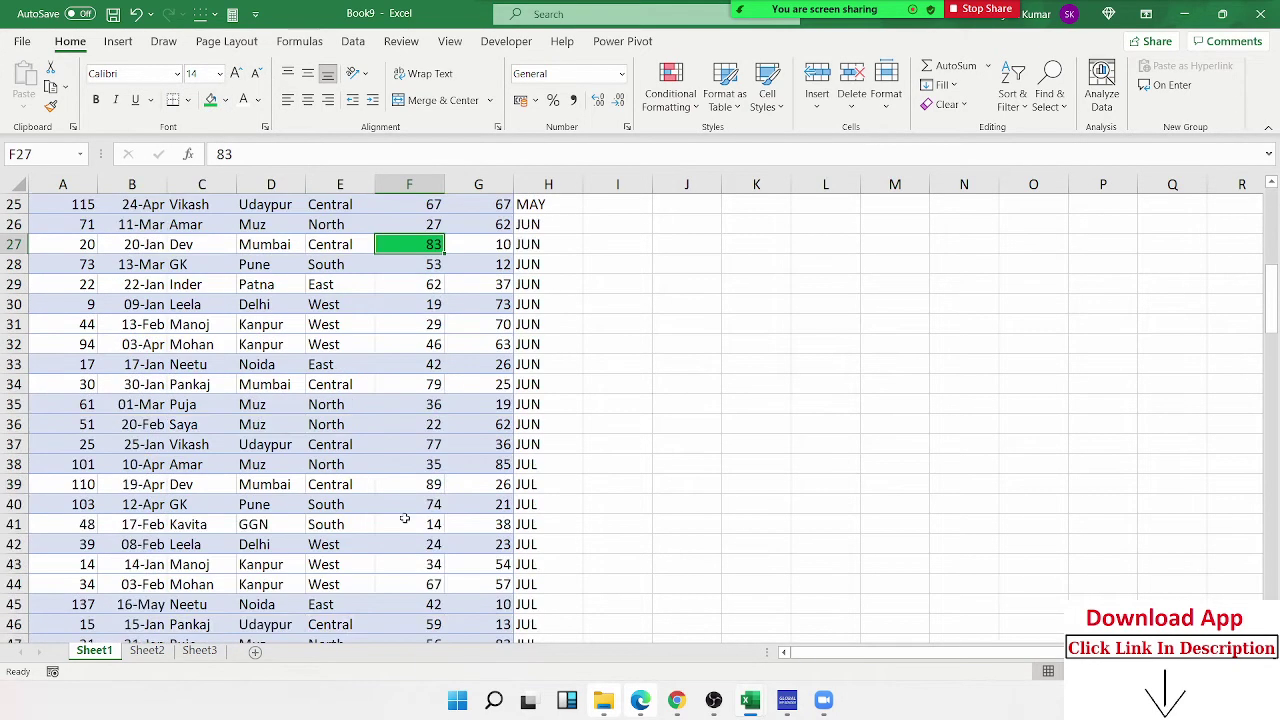
pyautogui.click(404, 522)
pyautogui.click(211, 103)
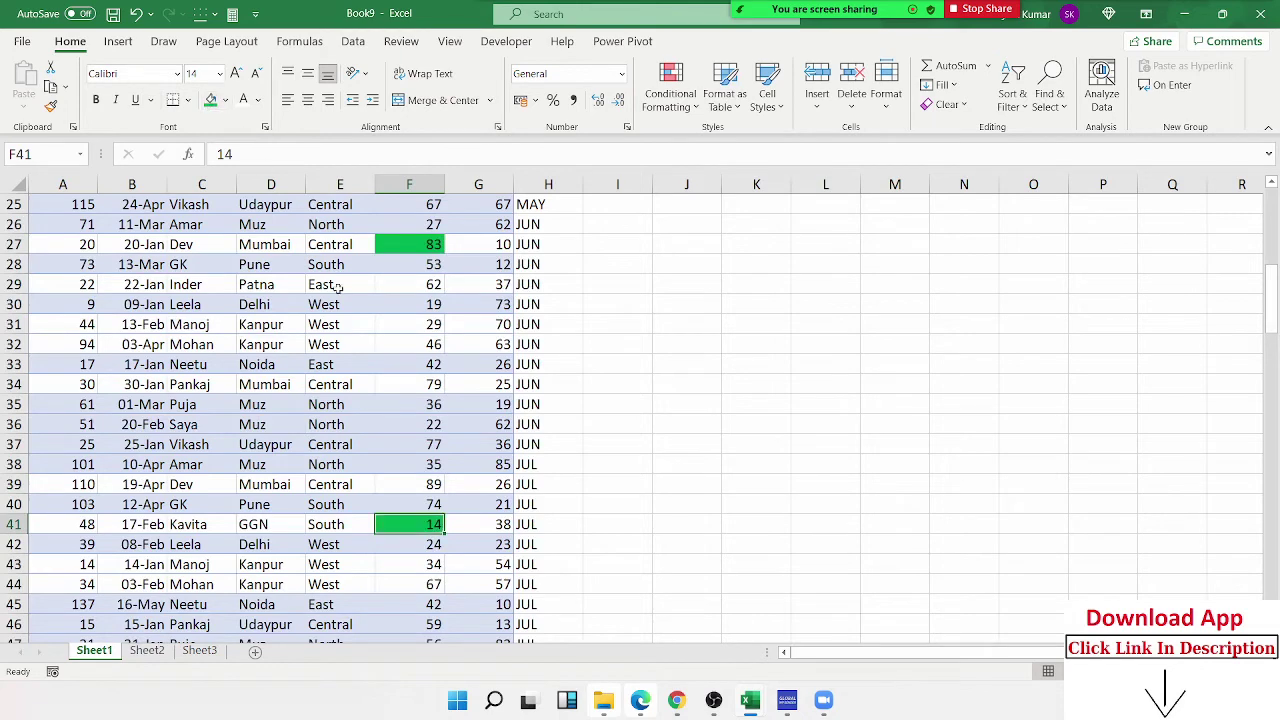
pyautogui.scroll(5, 372, 465)
pyautogui.scroll(3, 372, 465)
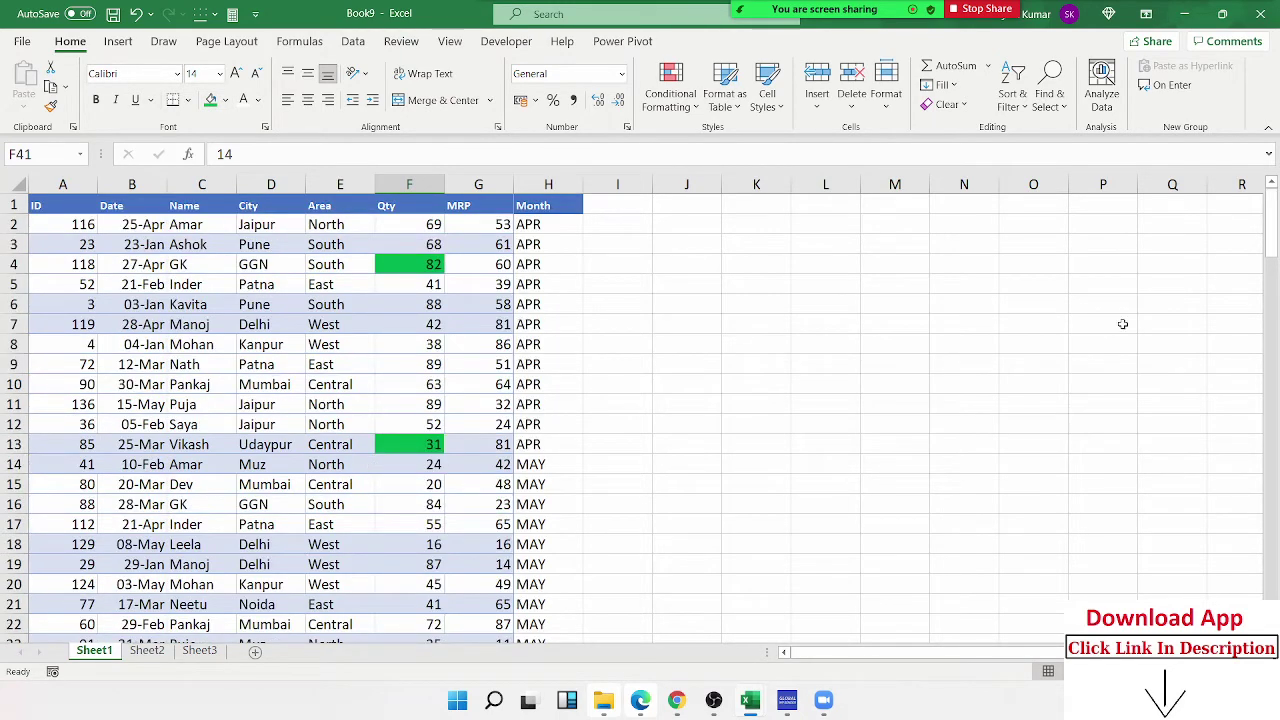
pyautogui.click(1013, 95)
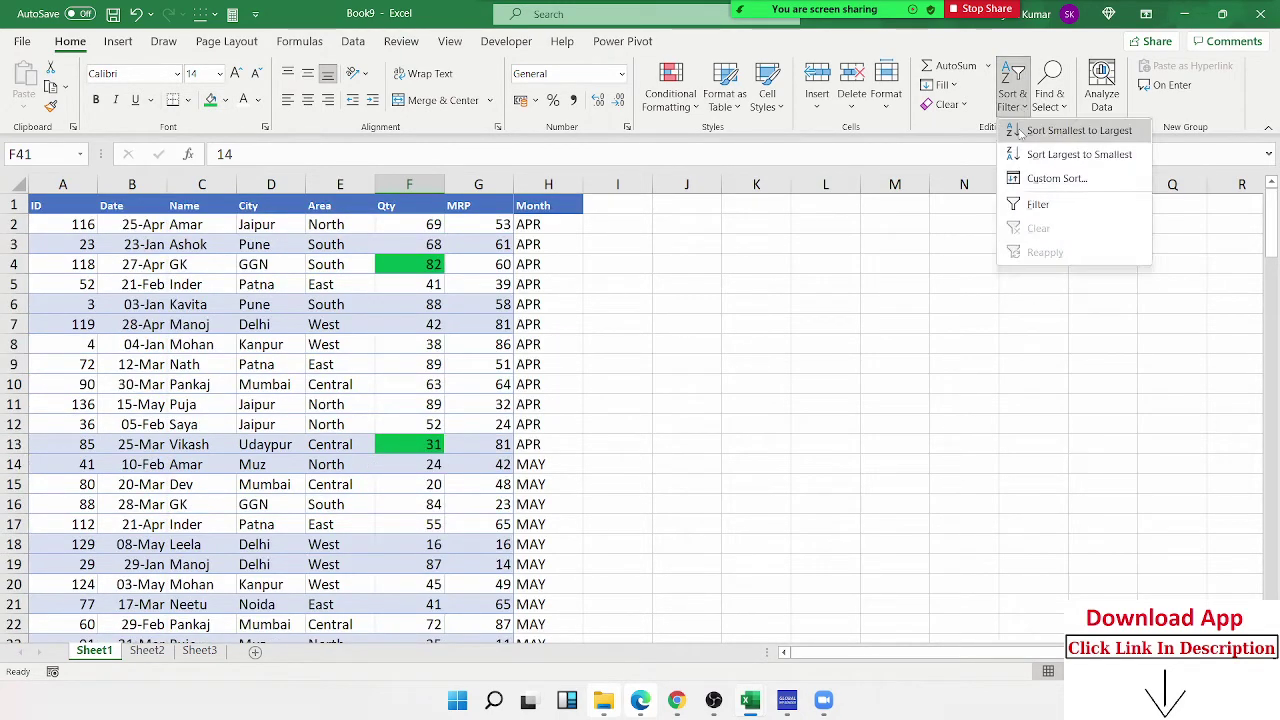
# - Custom-sort by Qty on Cell Color with green on top
pyautogui.click(1057, 178)
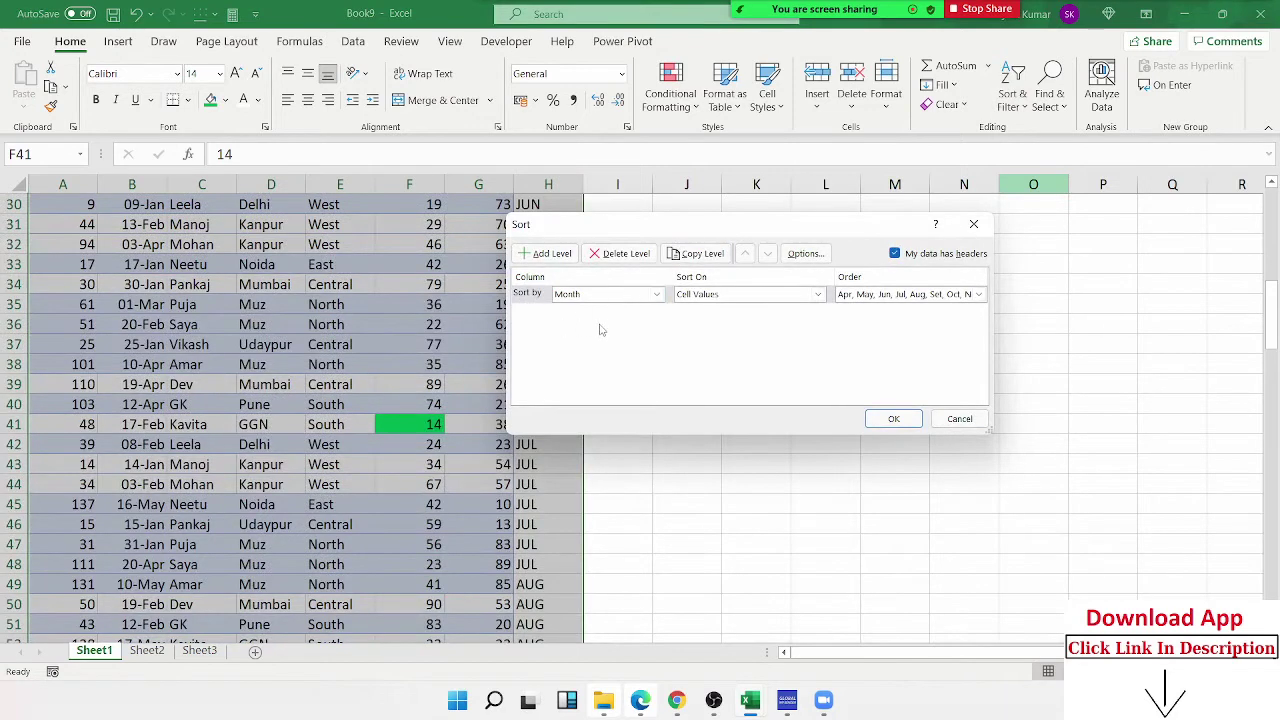
pyautogui.click(602, 295)
pyautogui.click(573, 368)
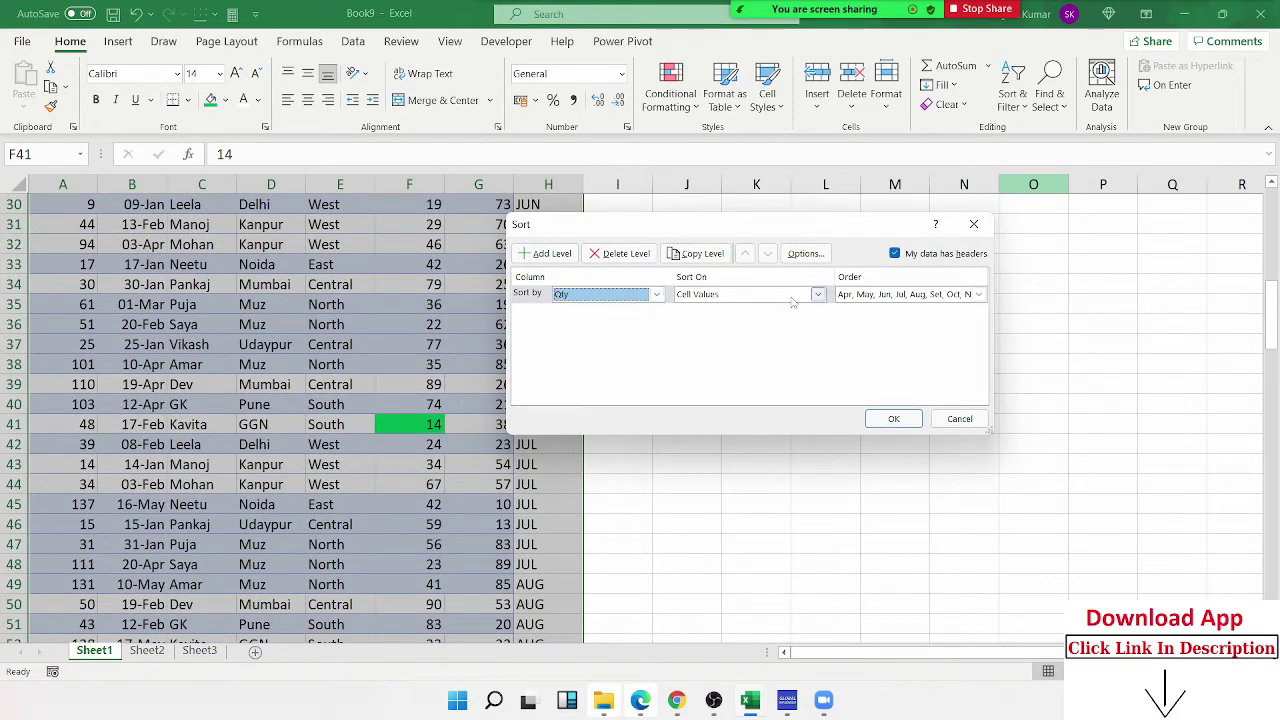
pyautogui.click(793, 297)
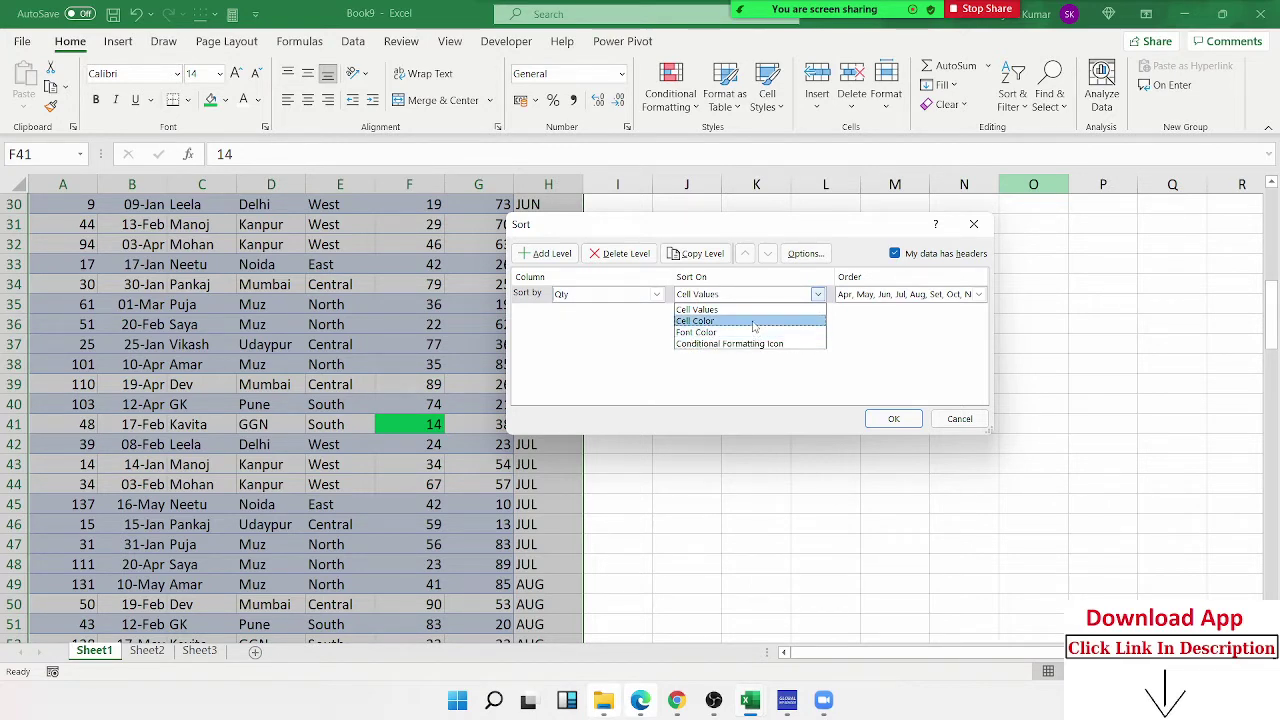
pyautogui.click(754, 322)
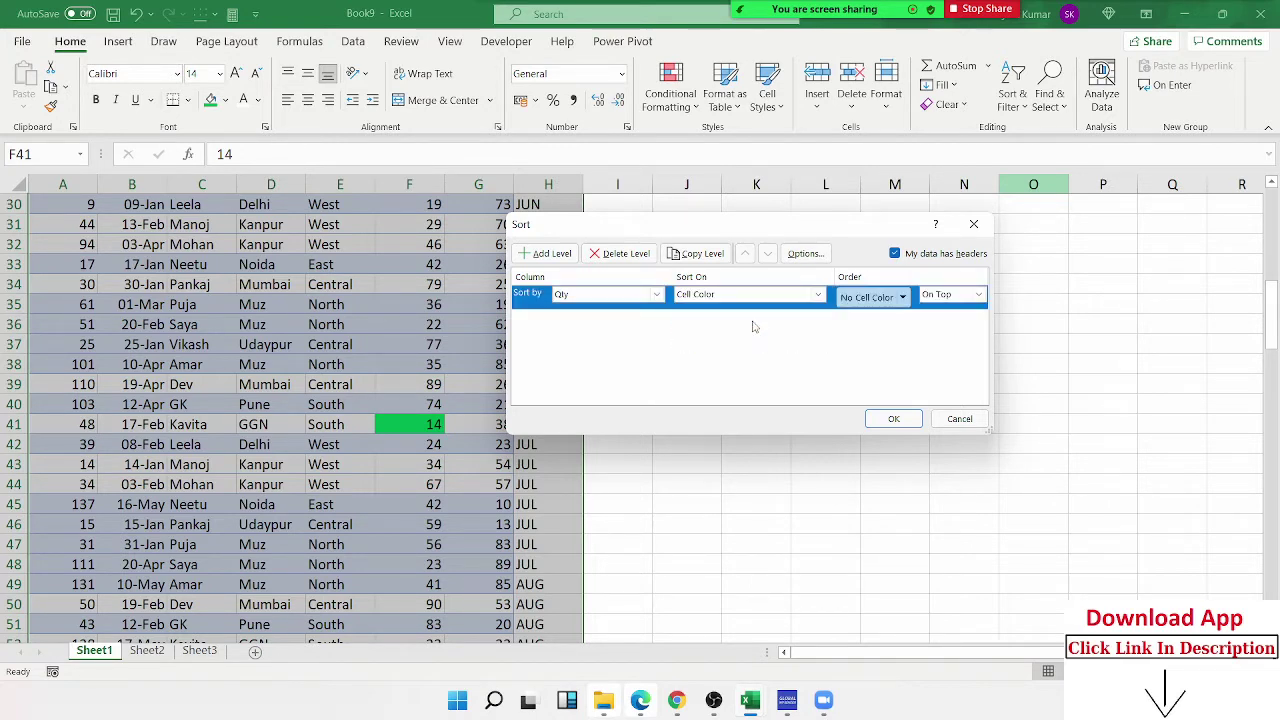
pyautogui.click(903, 298)
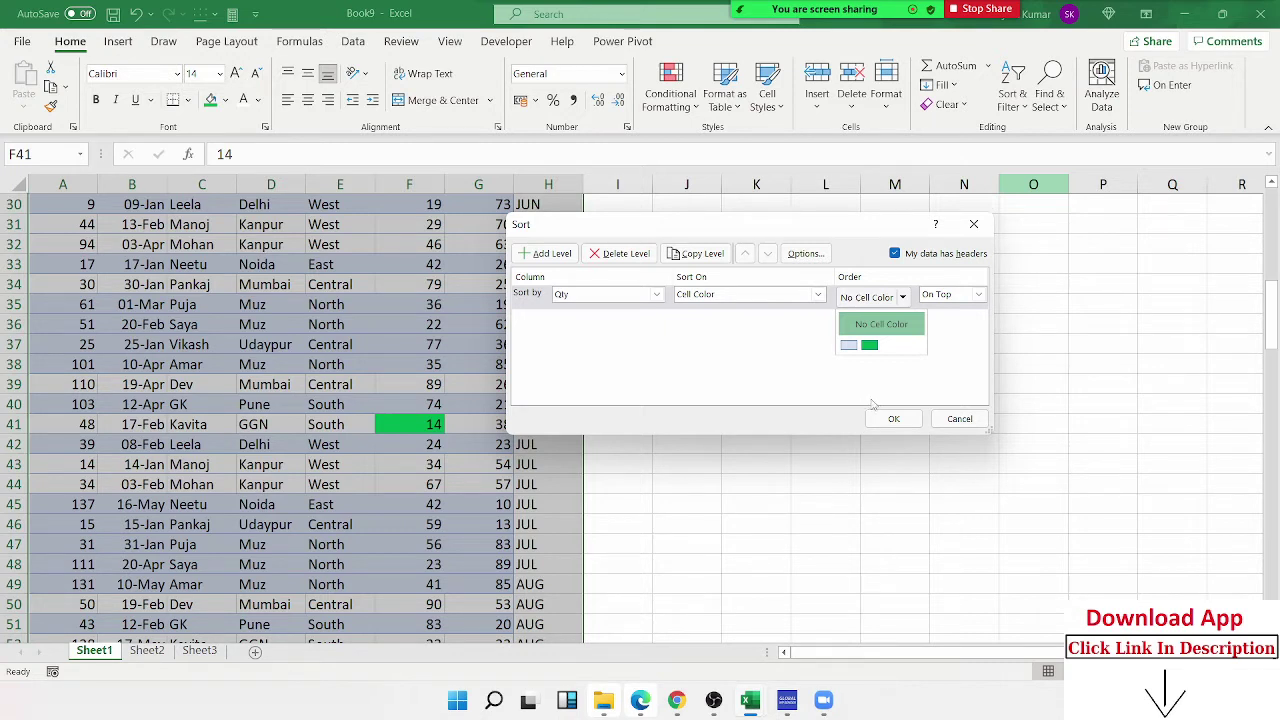
pyautogui.click(871, 346)
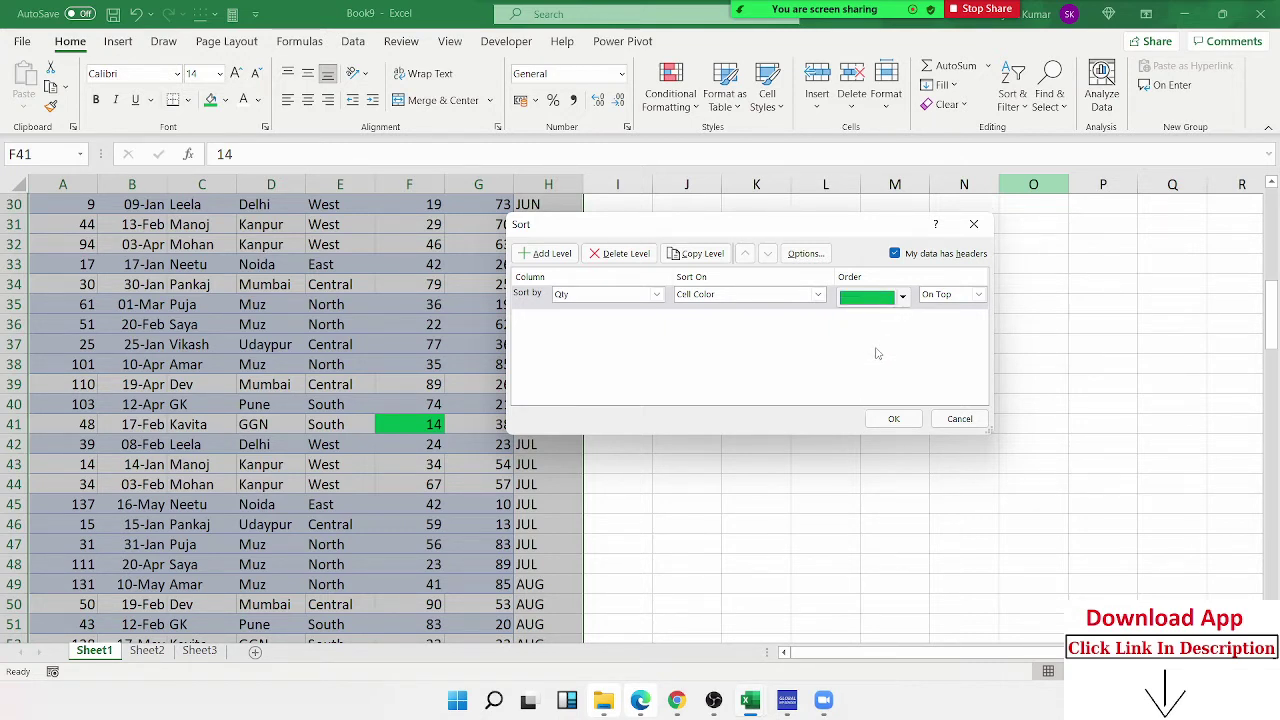
pyautogui.click(894, 419)
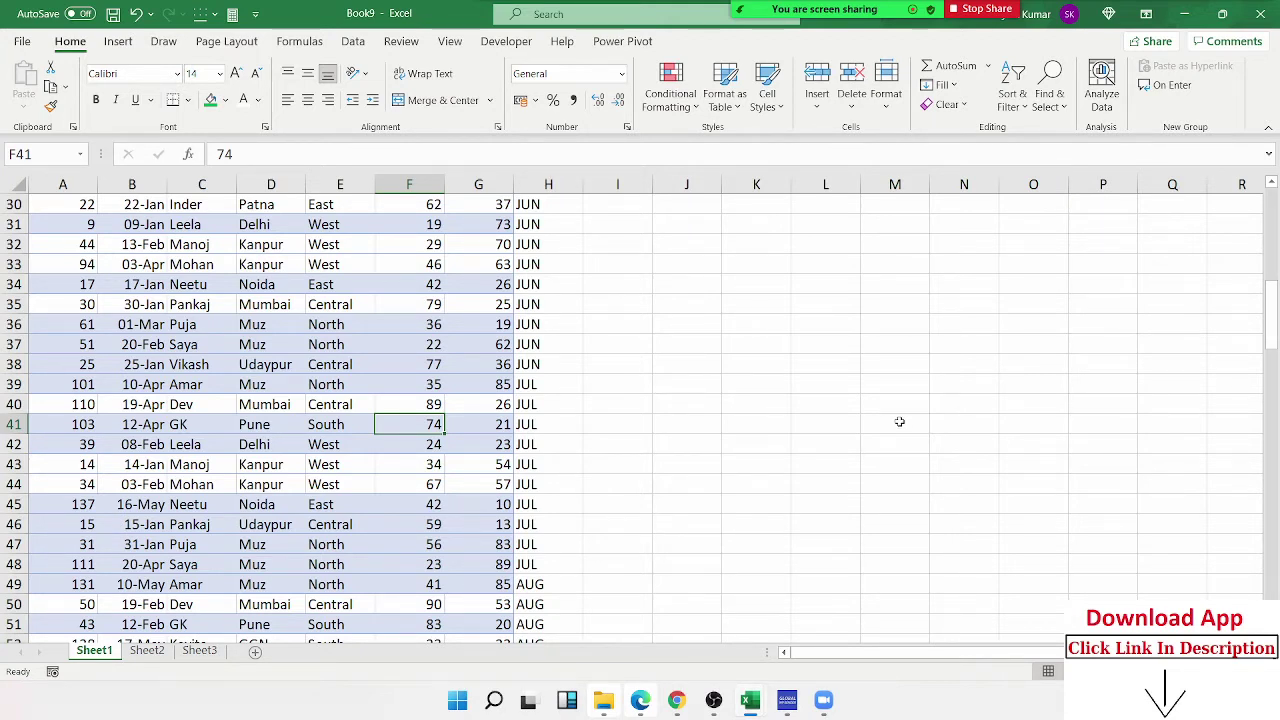
# - Return to row 1 and select F2:F5 to confirm the four green Qty rows lead
pyautogui.scroll(5, 360, 424)
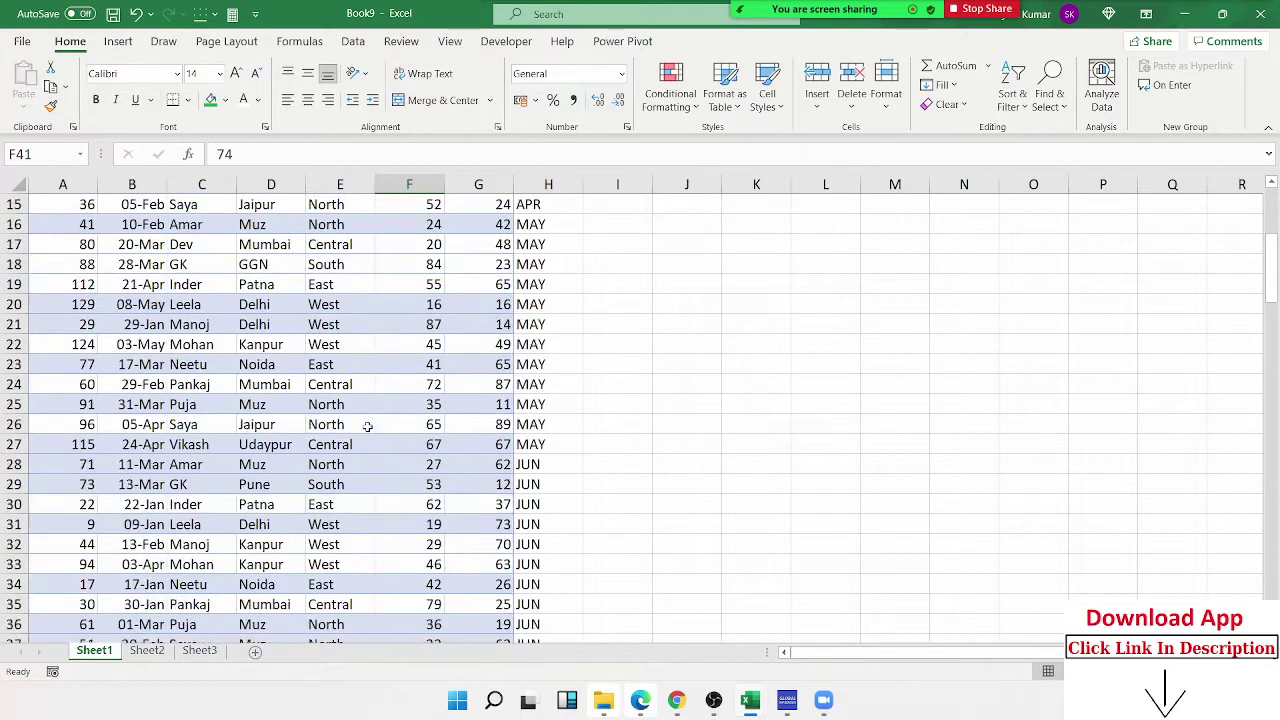
pyautogui.scroll(5, 360, 424)
pyautogui.moveTo(410, 224); pyautogui.dragTo(420, 284)
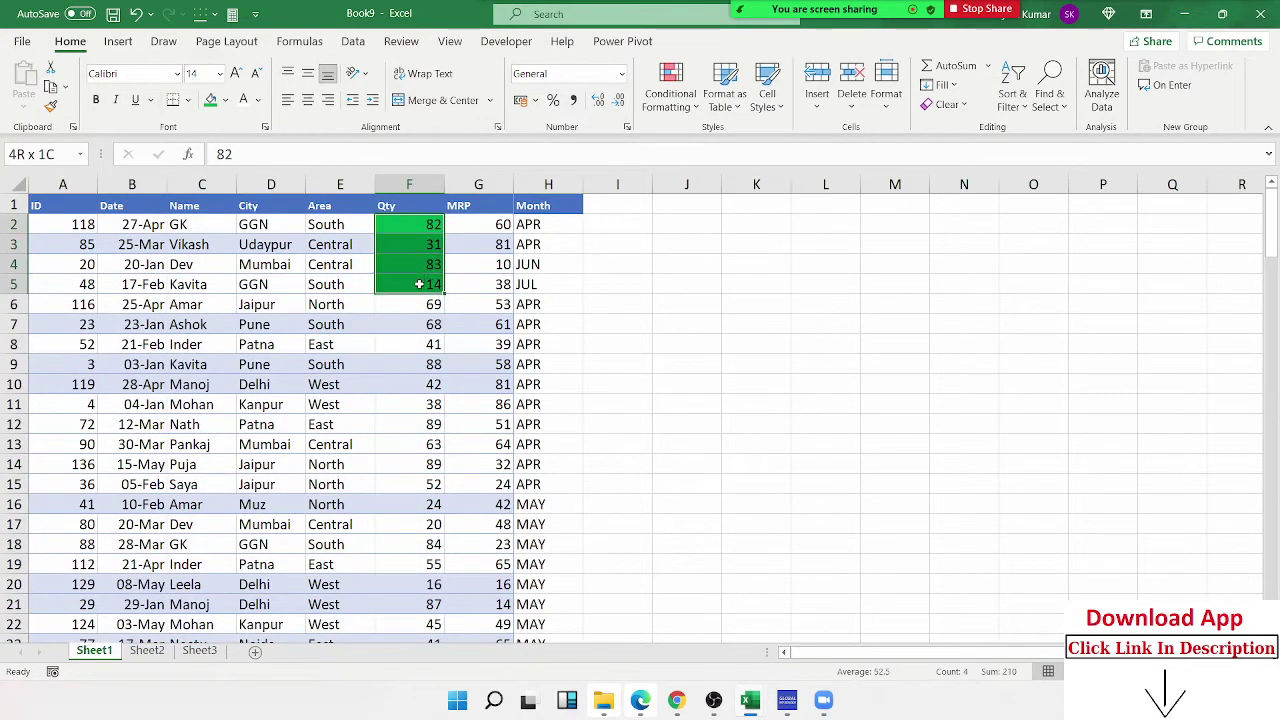
pyautogui.click(290, 330)
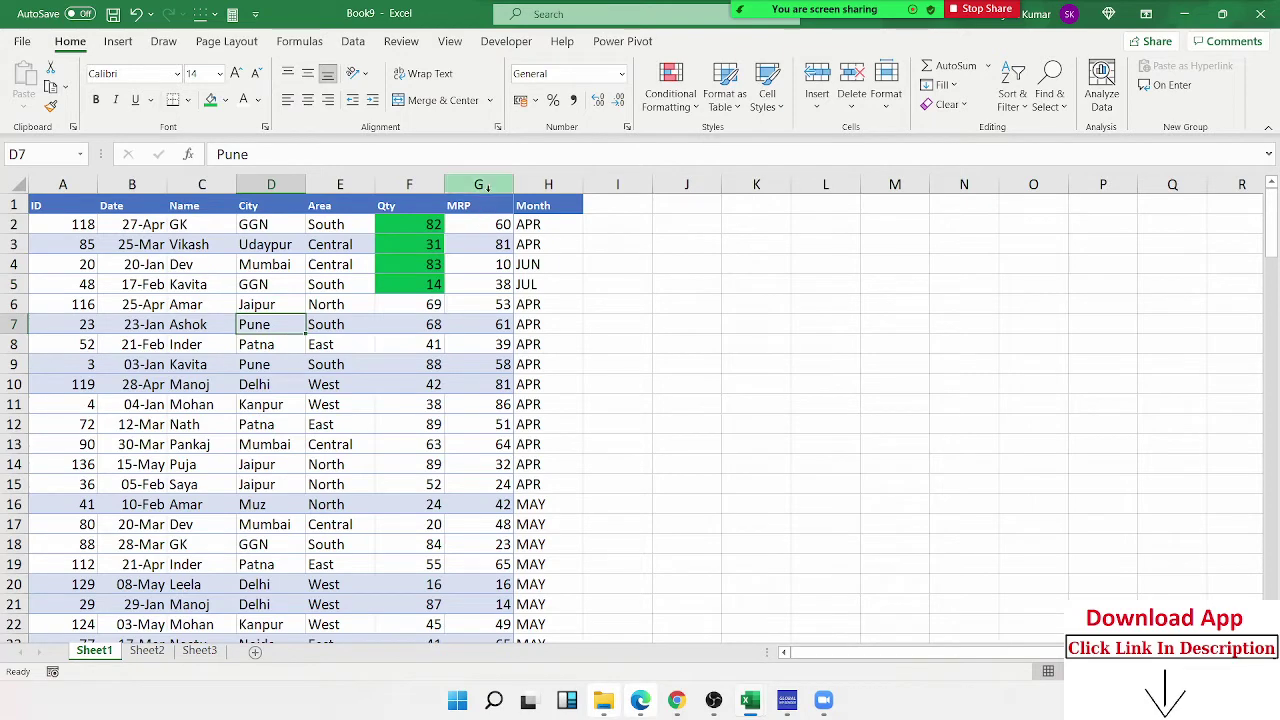
pyautogui.click(484, 186)
# - Apply the 3 Arrows (Colored) icon set to the MRP column G
pyautogui.click(671, 90)
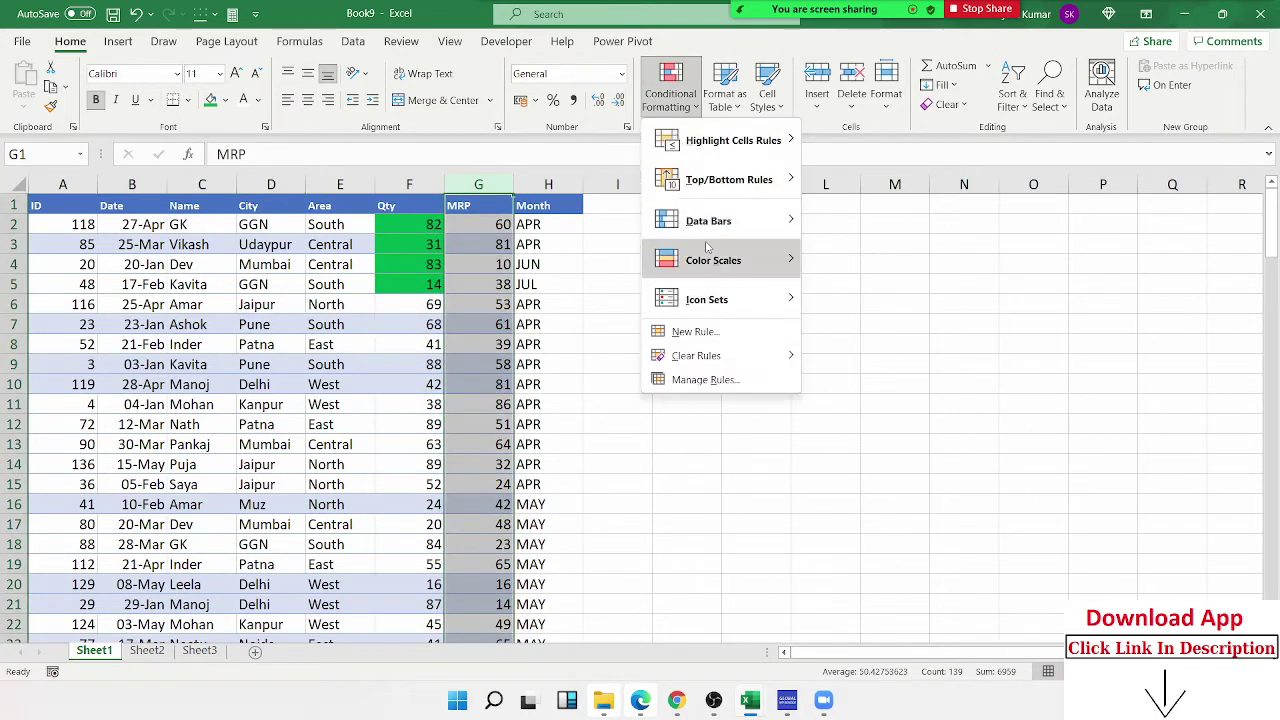
pyautogui.moveTo(708, 240)
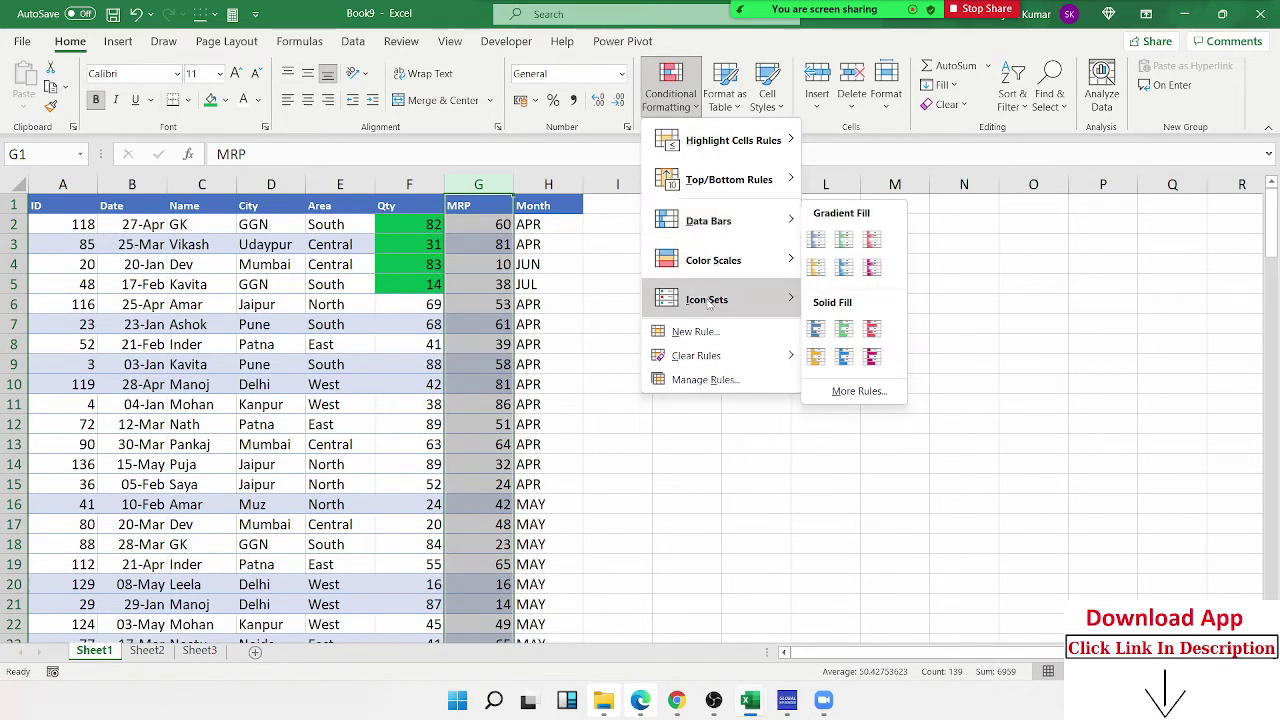
pyautogui.moveTo(715, 299)
pyautogui.click(810, 316)
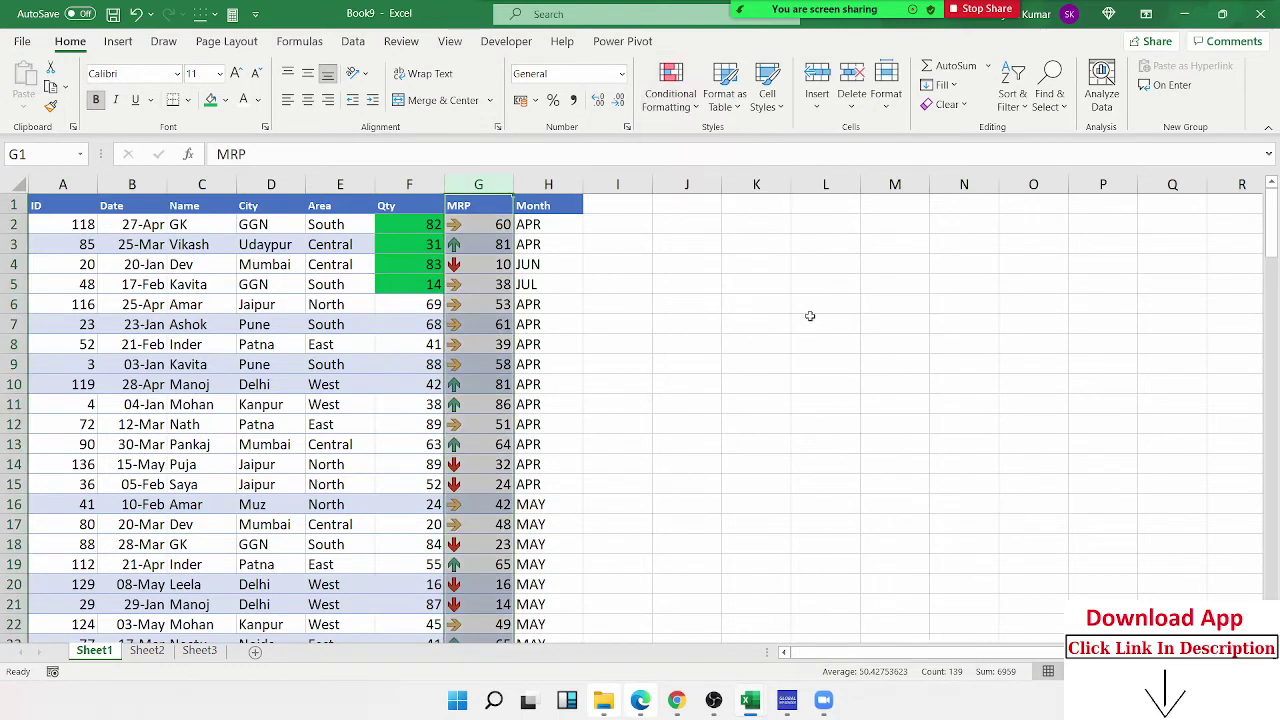
pyautogui.click(530, 324)
# - Close the Zoom meeting participants window and reselect an MRP cell
pyautogui.moveTo(822, 6)
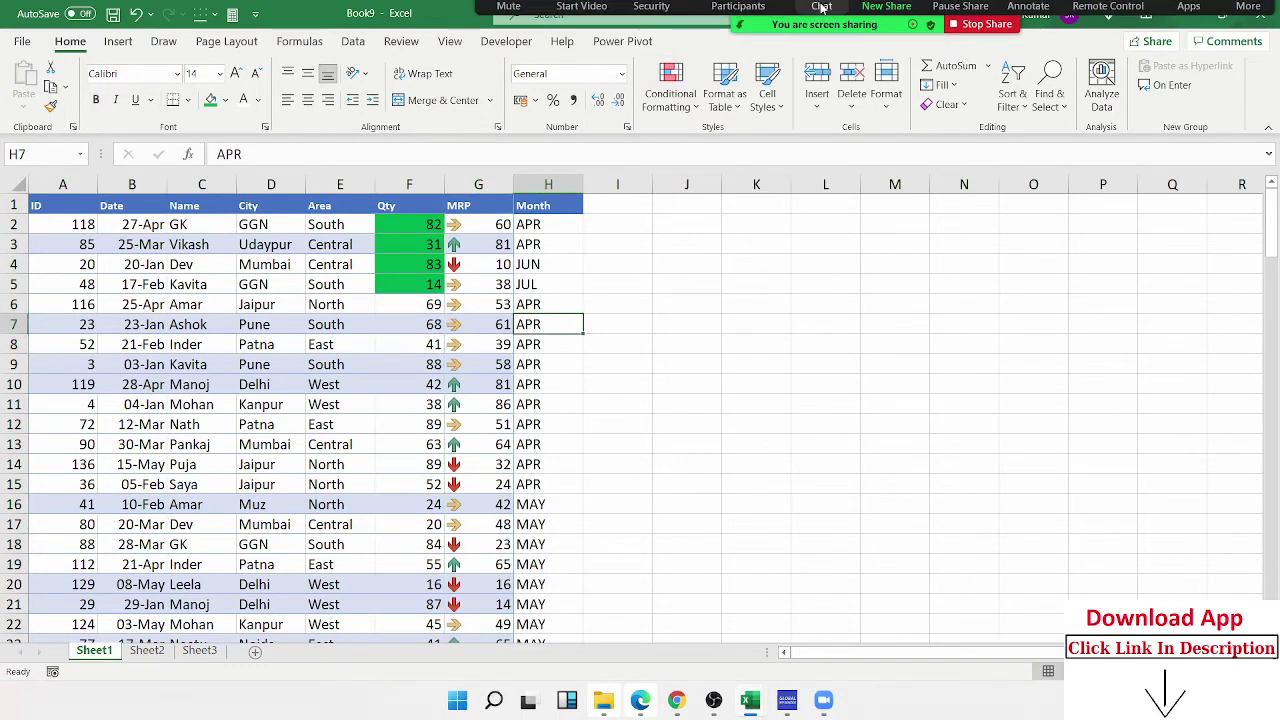
pyautogui.click(738, 8)
pyautogui.moveTo(706, 310)
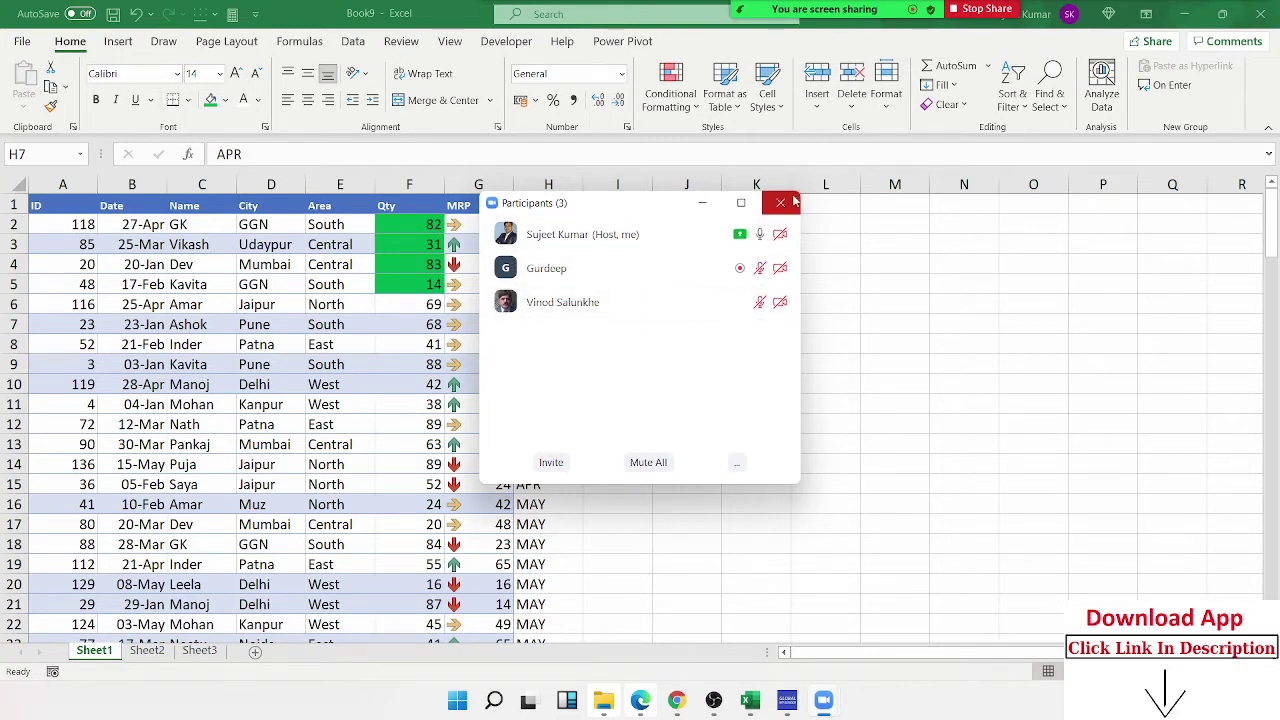
pyautogui.click(781, 203)
pyautogui.click(485, 286)
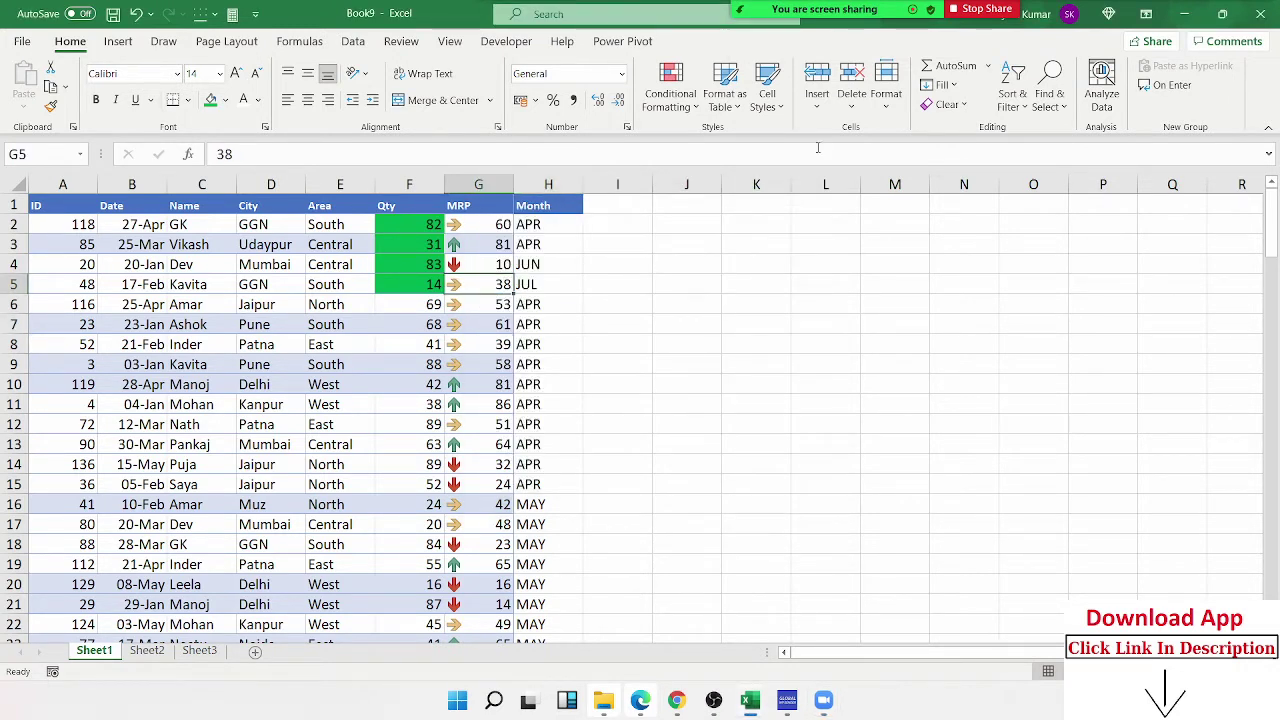
# - Custom-sort the table by MRP on its conditional formatting icon, with the green up arrow on top
pyautogui.click(670, 85)
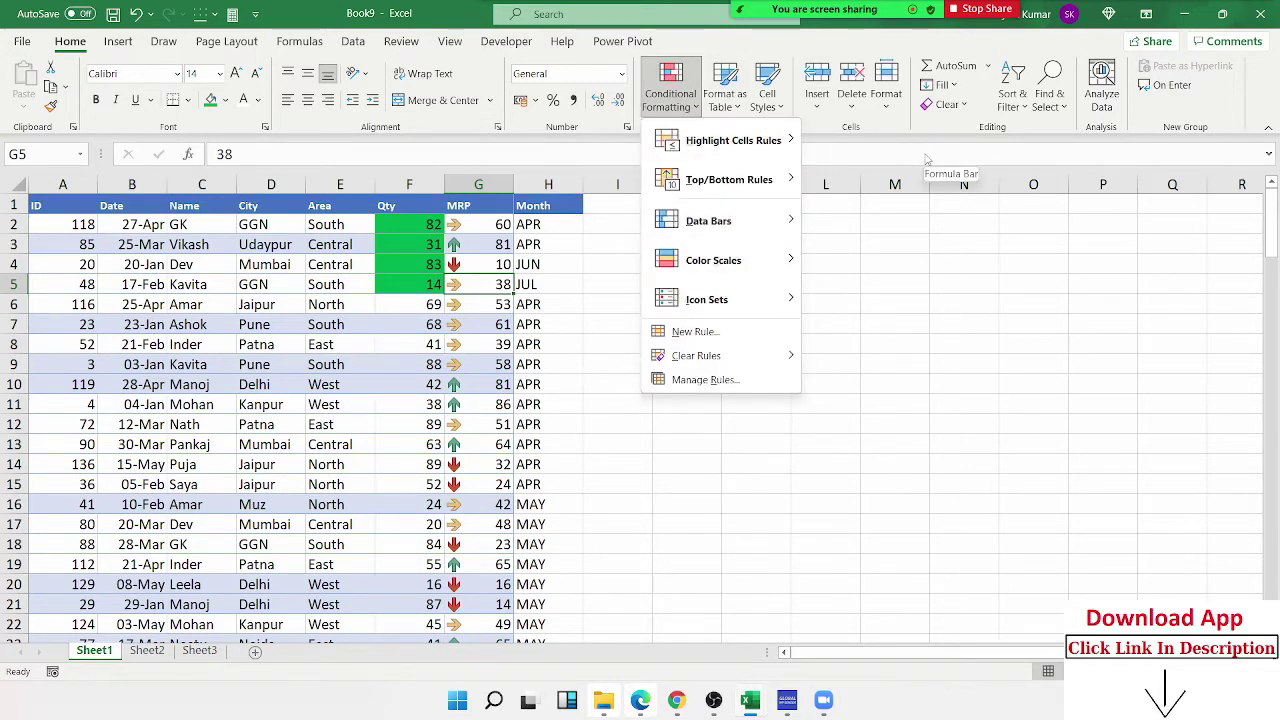
pyautogui.click(925, 176)
pyautogui.click(1012, 95)
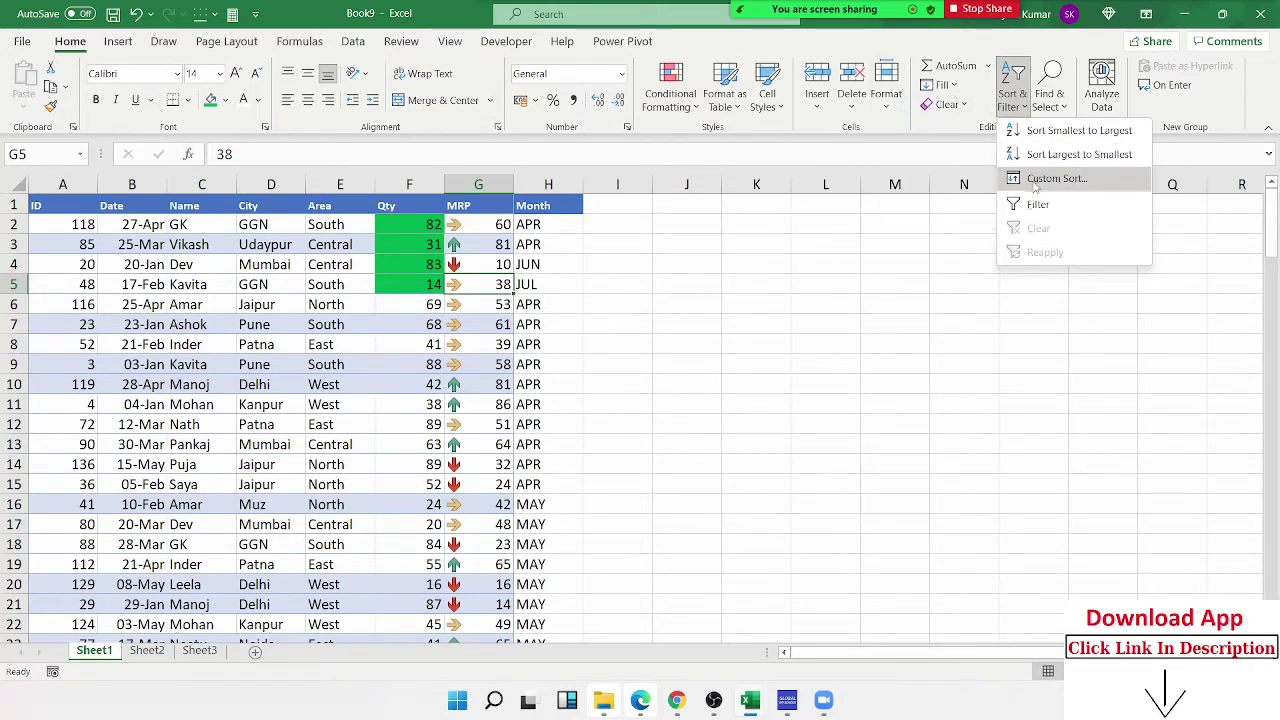
pyautogui.click(1035, 184)
pyautogui.click(567, 295)
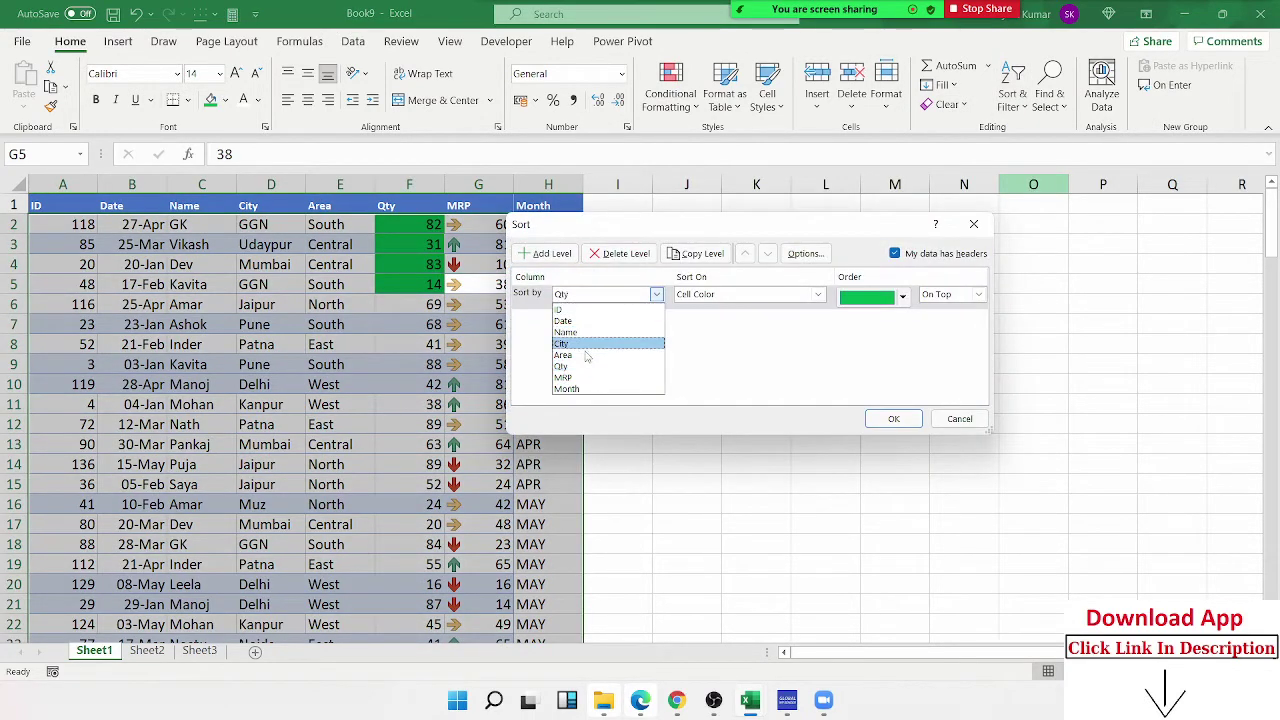
pyautogui.click(563, 377)
pyautogui.click(714, 300)
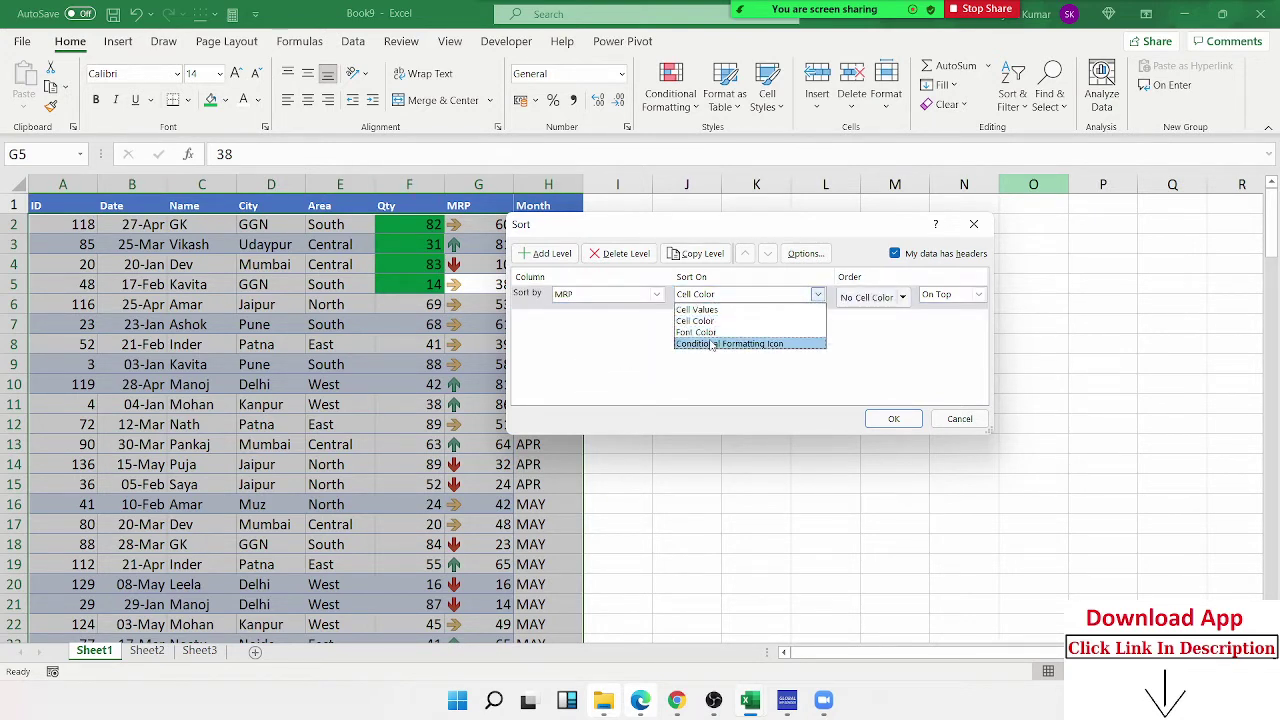
pyautogui.click(712, 344)
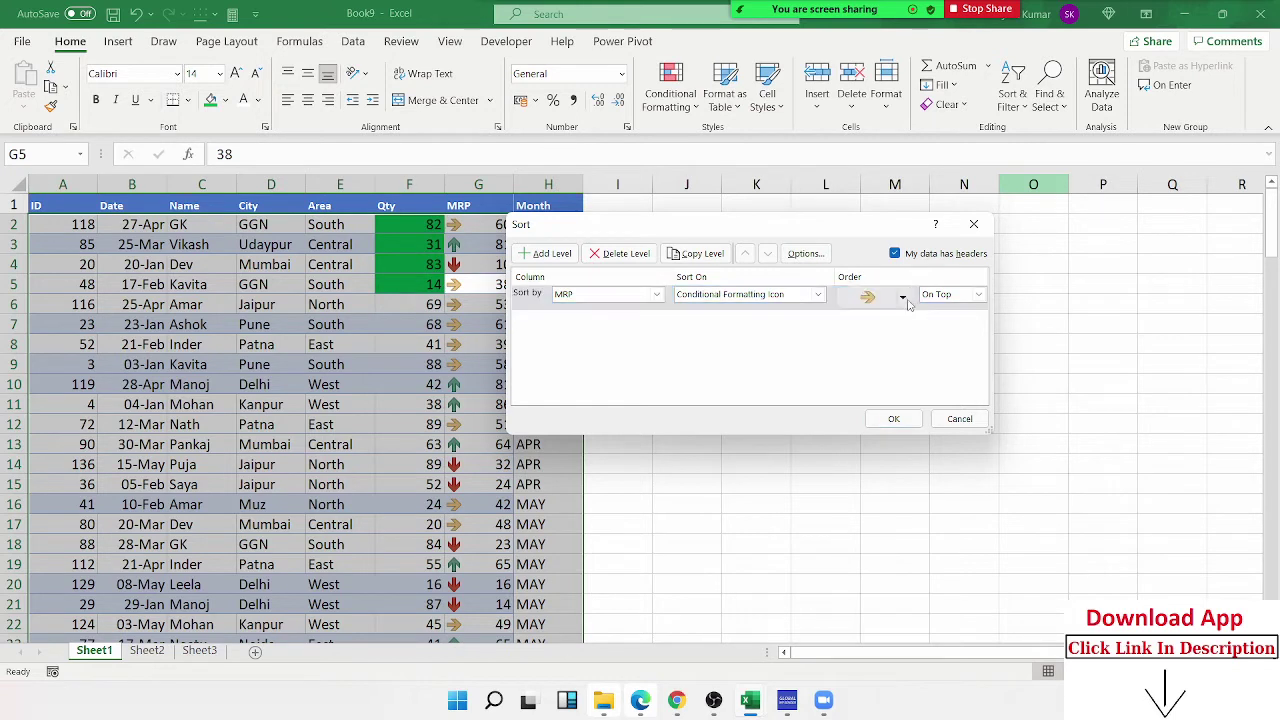
pyautogui.click(902, 297)
pyautogui.click(866, 322)
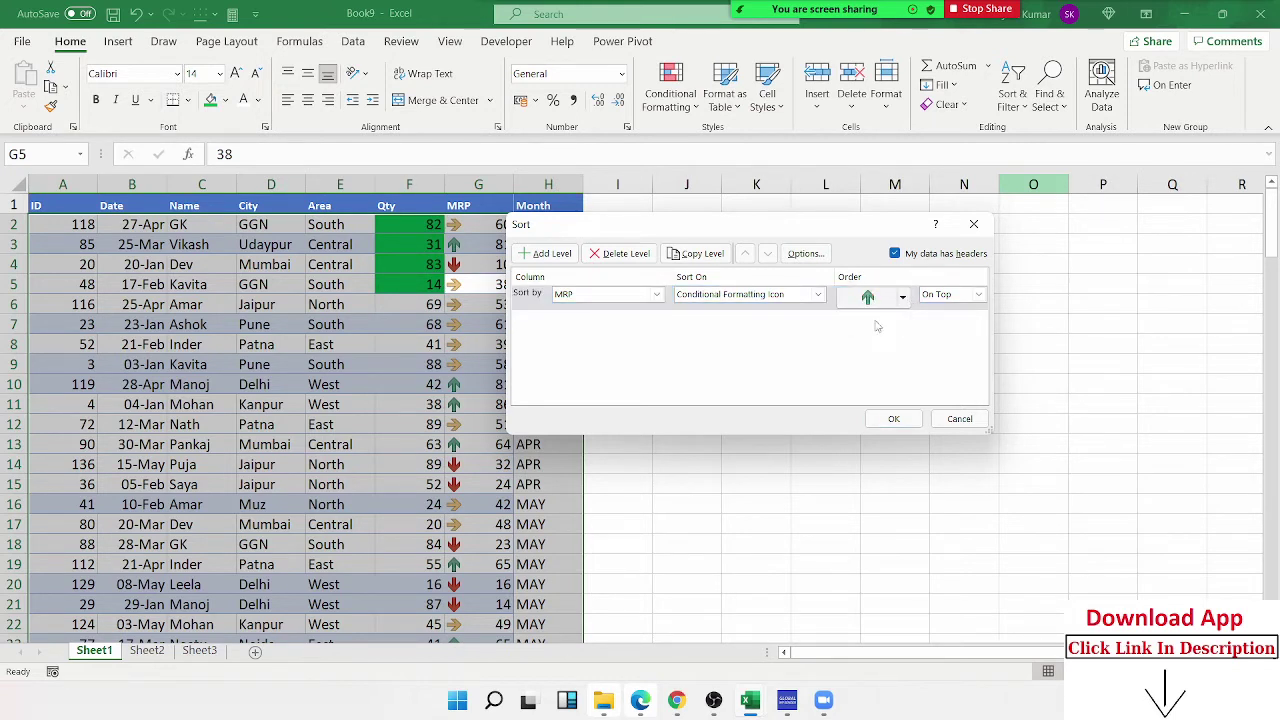
pyautogui.click(928, 297)
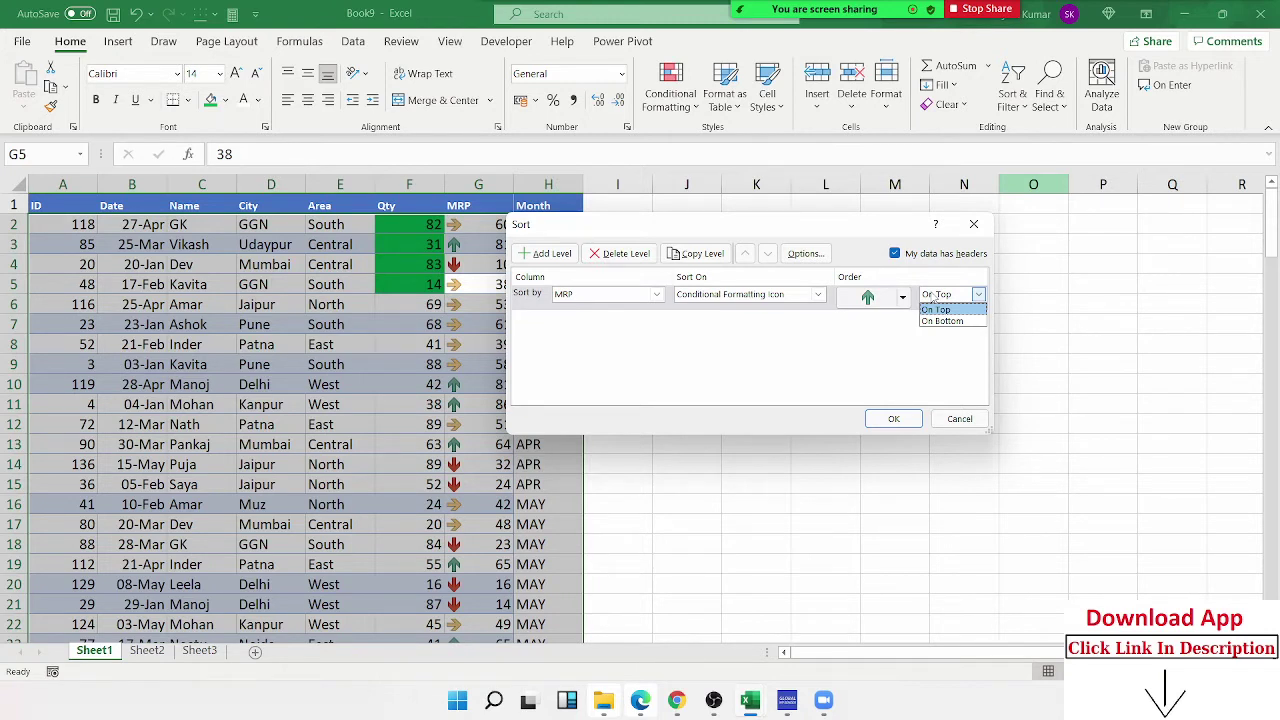
pyautogui.click(915, 422)
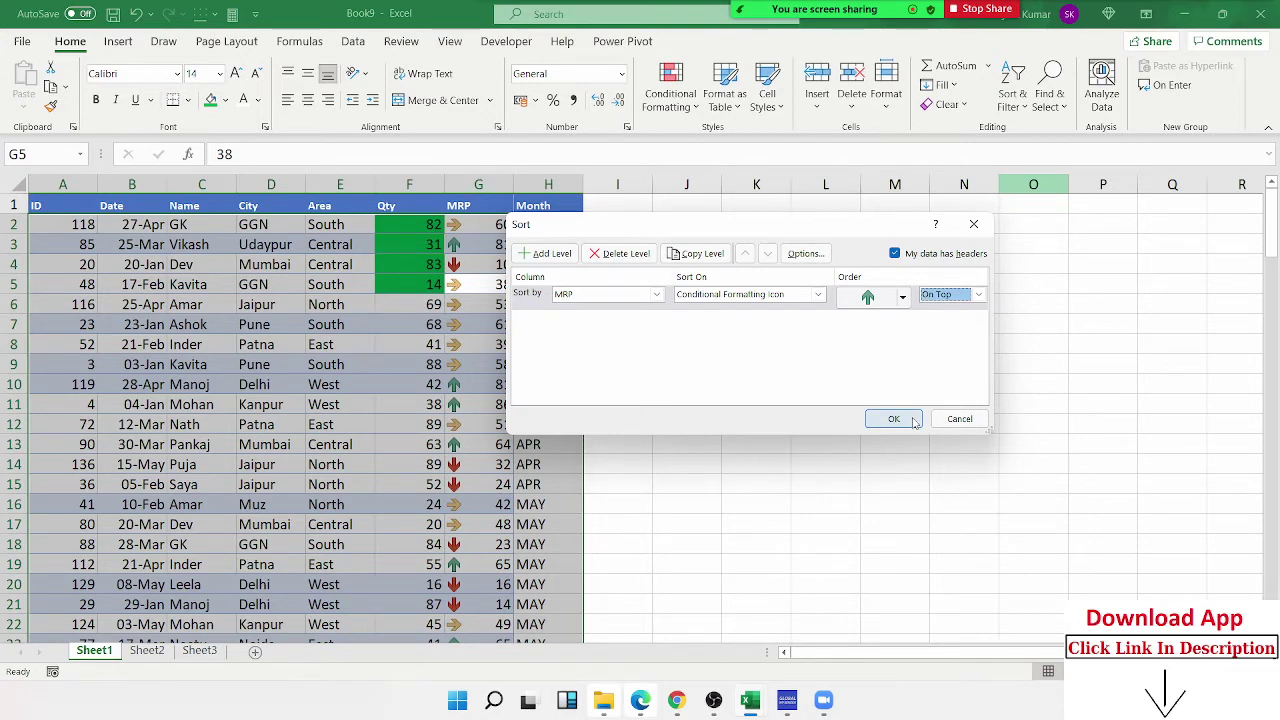
pyautogui.click(898, 419)
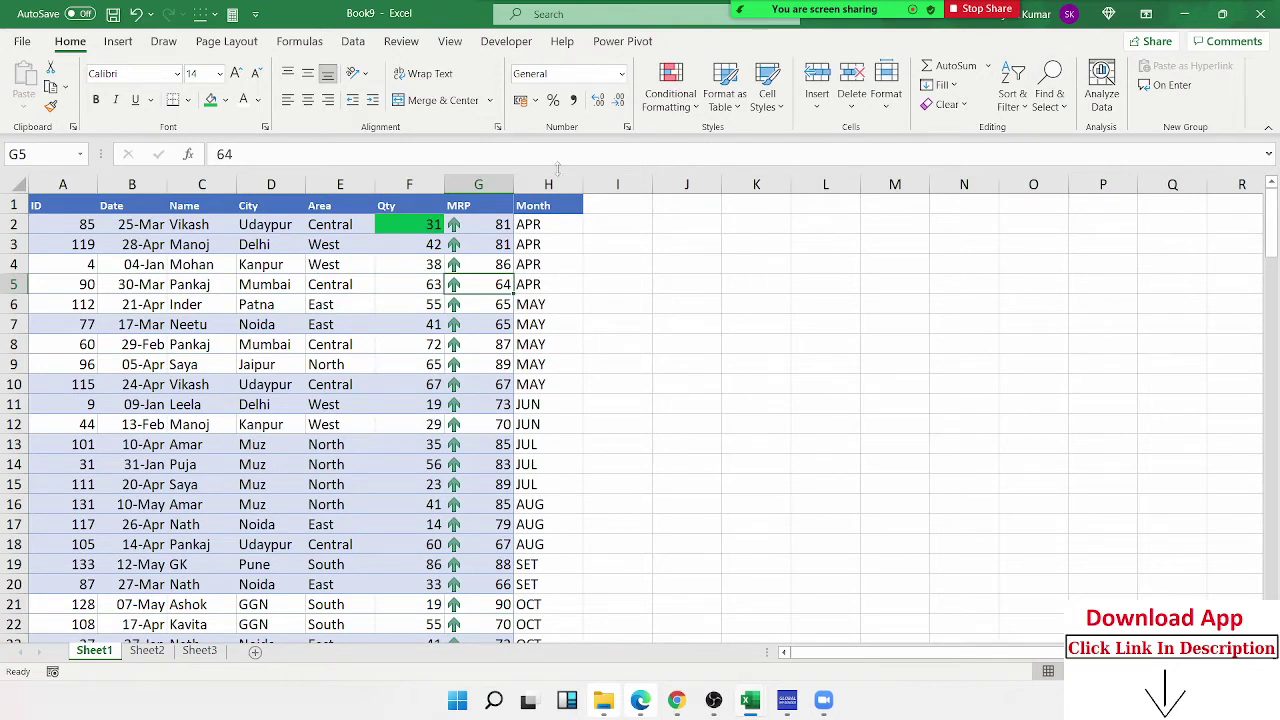
# - Reopen the table's Custom Sort and toggle 'My data has headers', keeping Sort by MRP
pyautogui.click(524, 300)
pyautogui.click(396, 280)
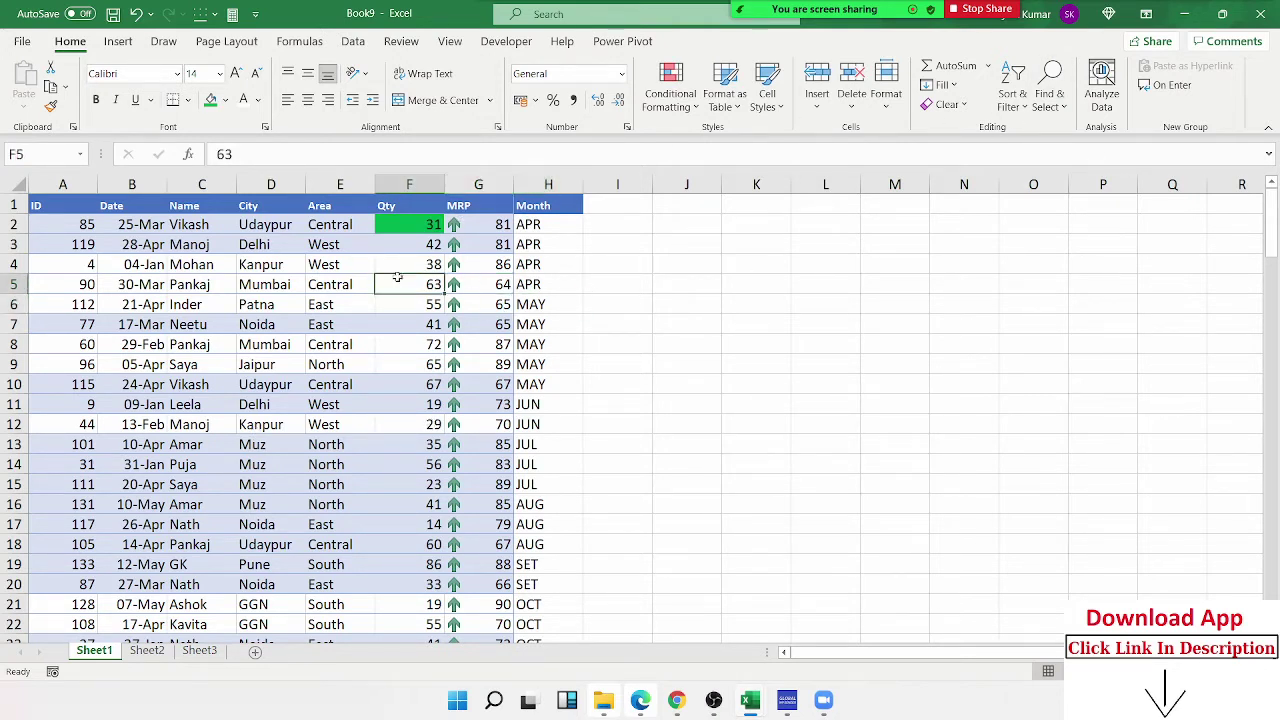
pyautogui.click(1013, 95)
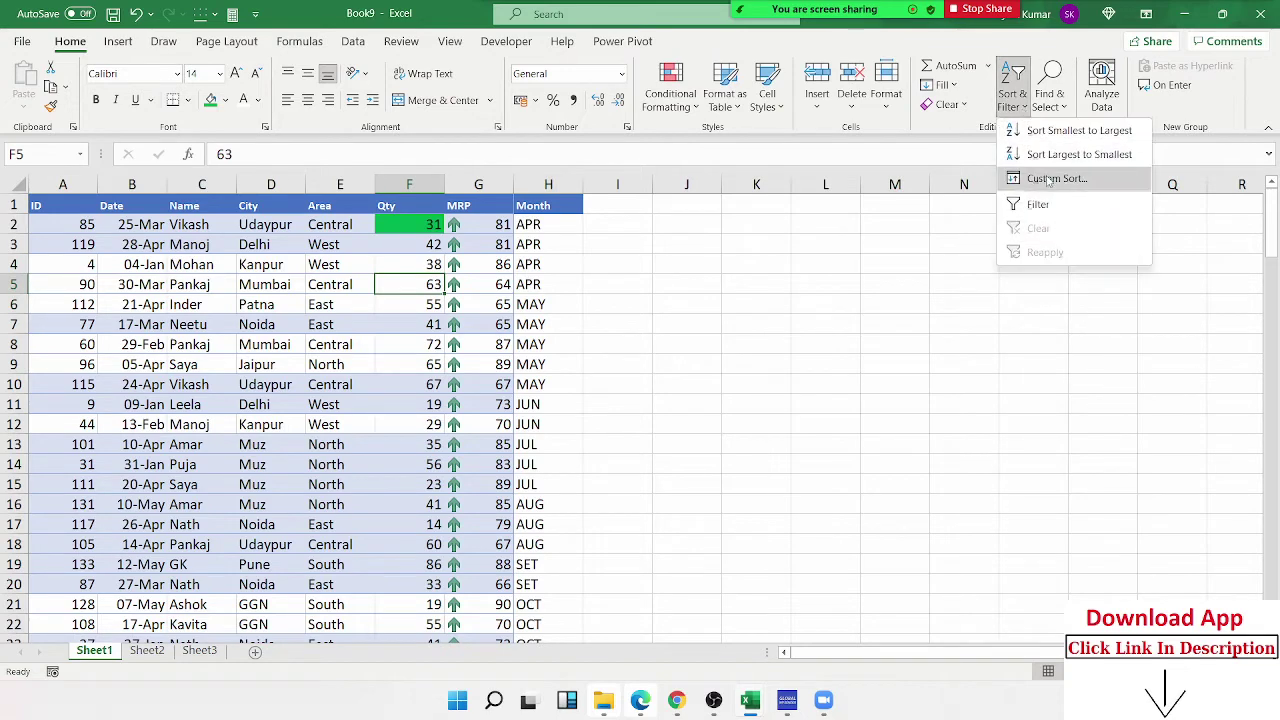
pyautogui.click(1050, 178)
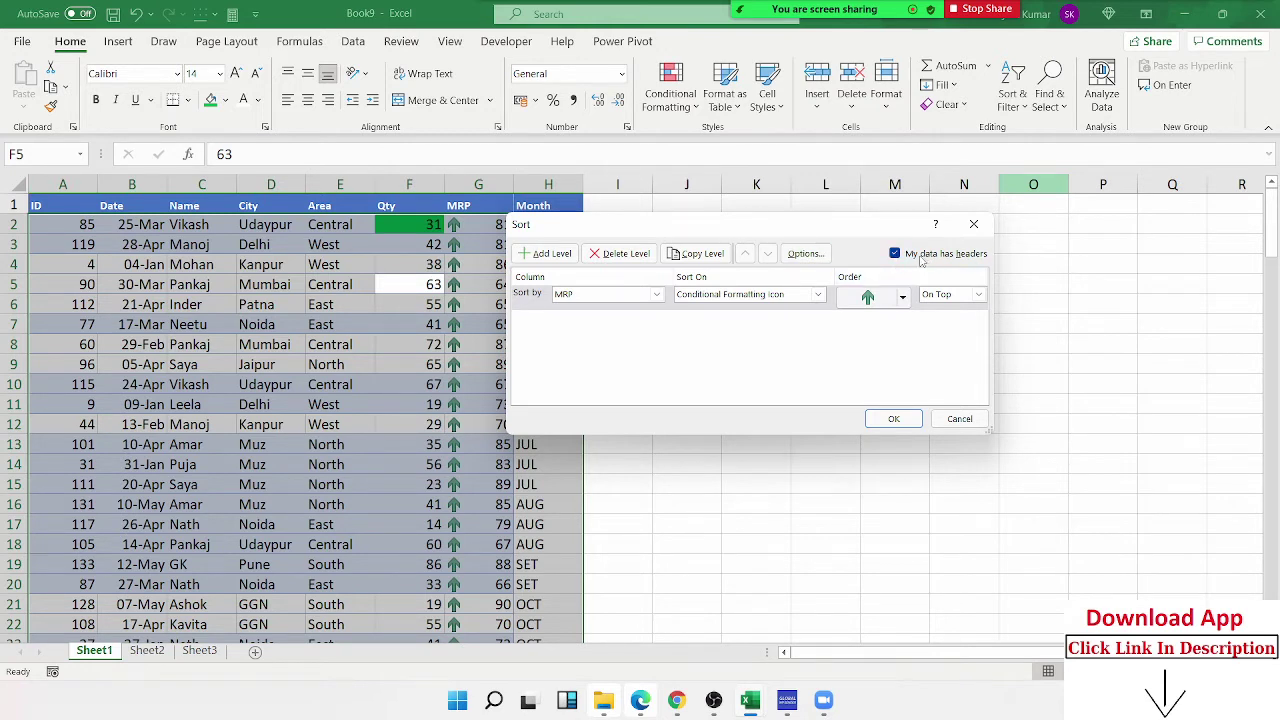
pyautogui.click(585, 295)
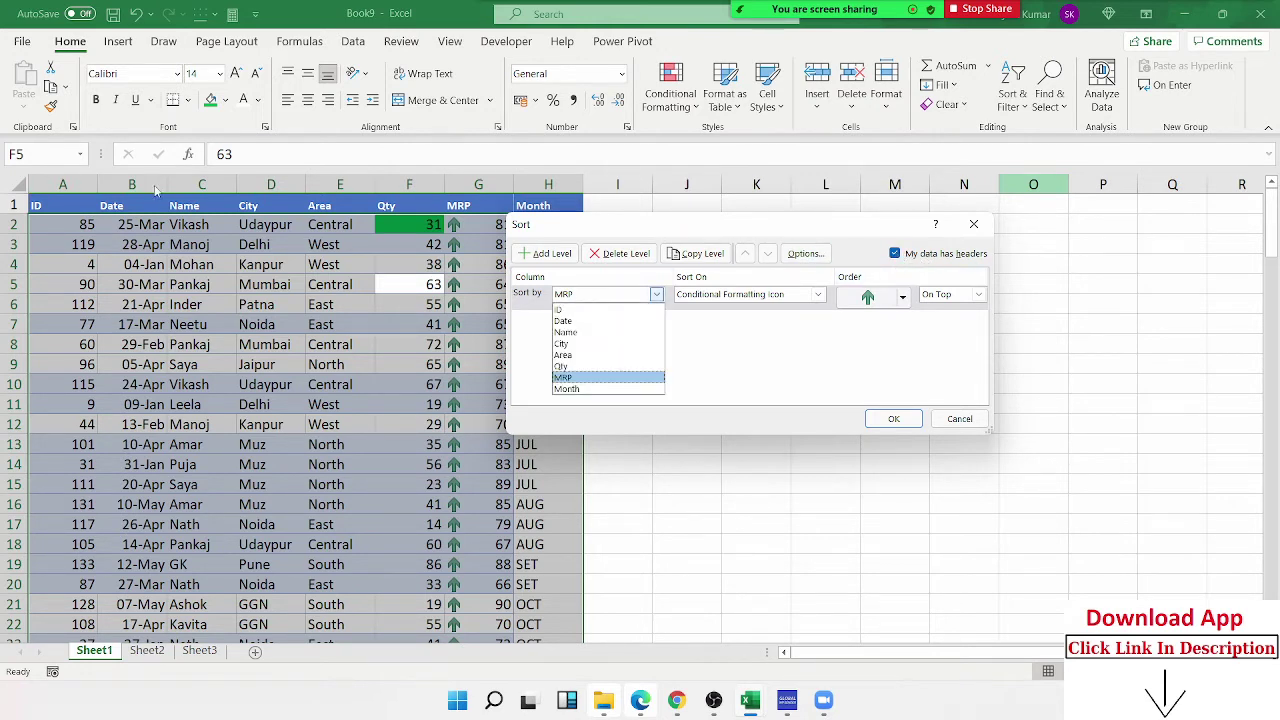
pyautogui.click(901, 241)
pyautogui.click(894, 253)
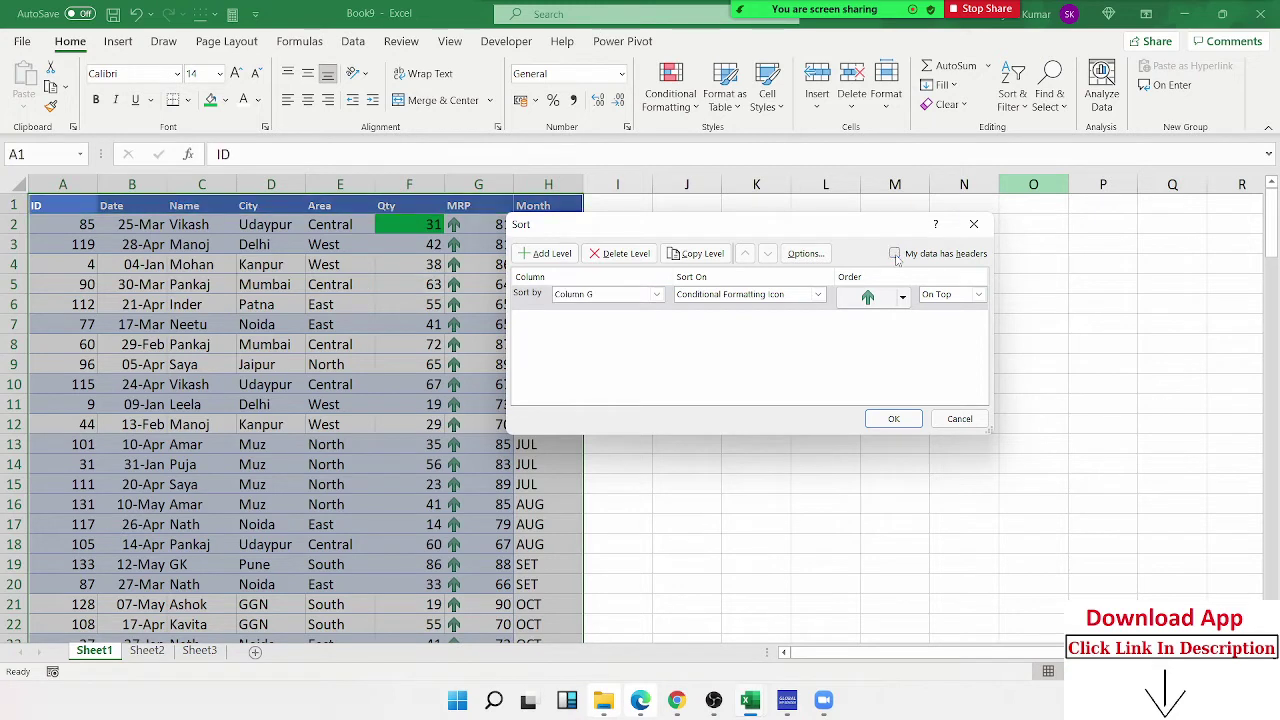
pyautogui.click(612, 294)
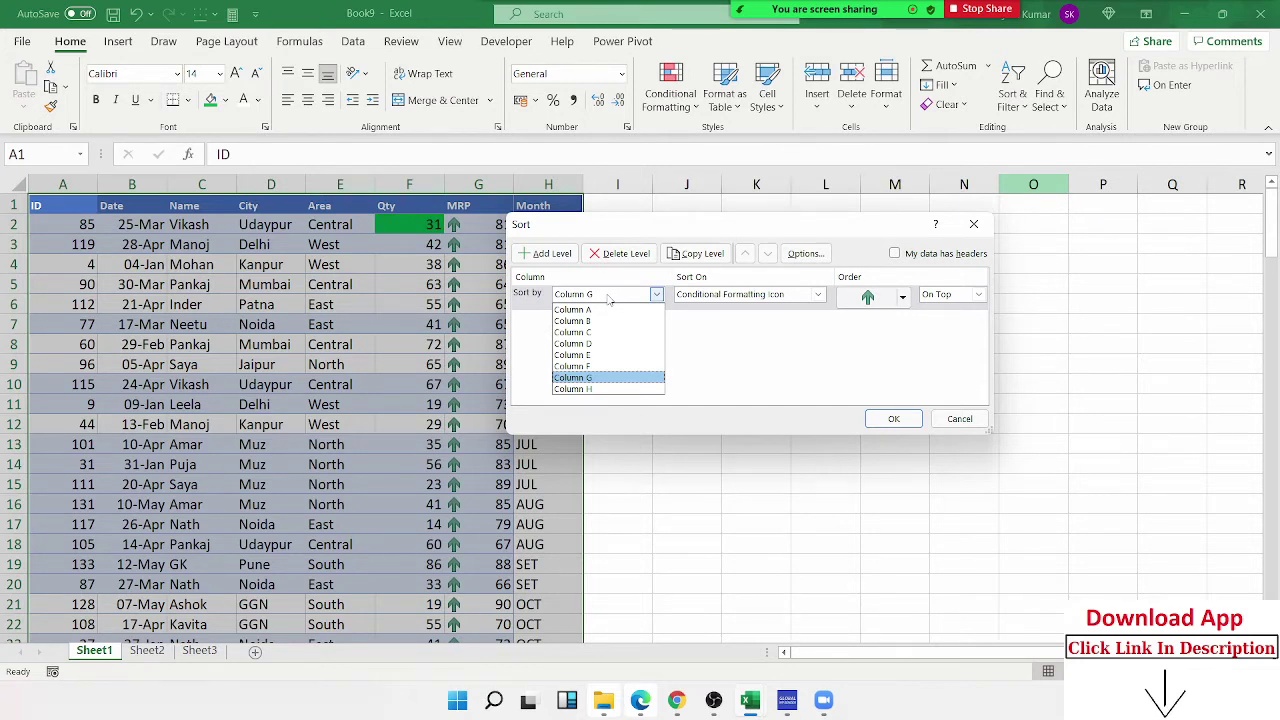
pyautogui.click(950, 262)
pyautogui.click(950, 262)
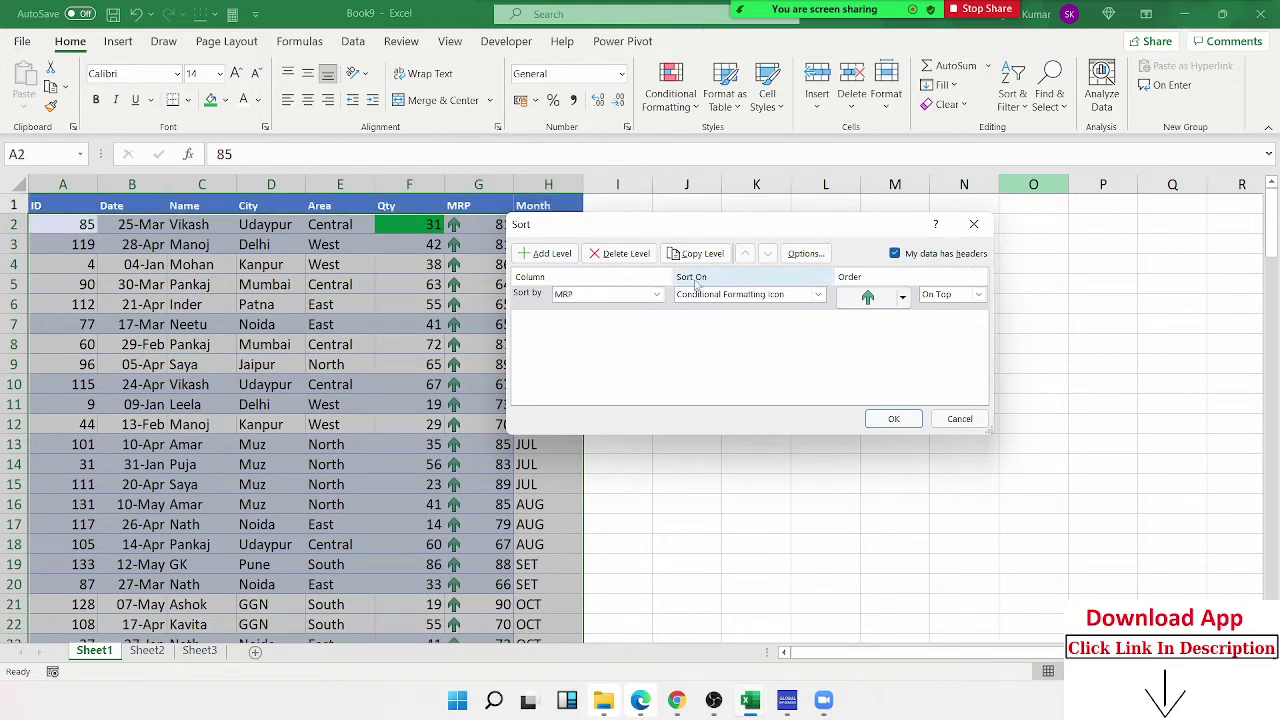
pyautogui.click(657, 294)
pyautogui.click(657, 294)
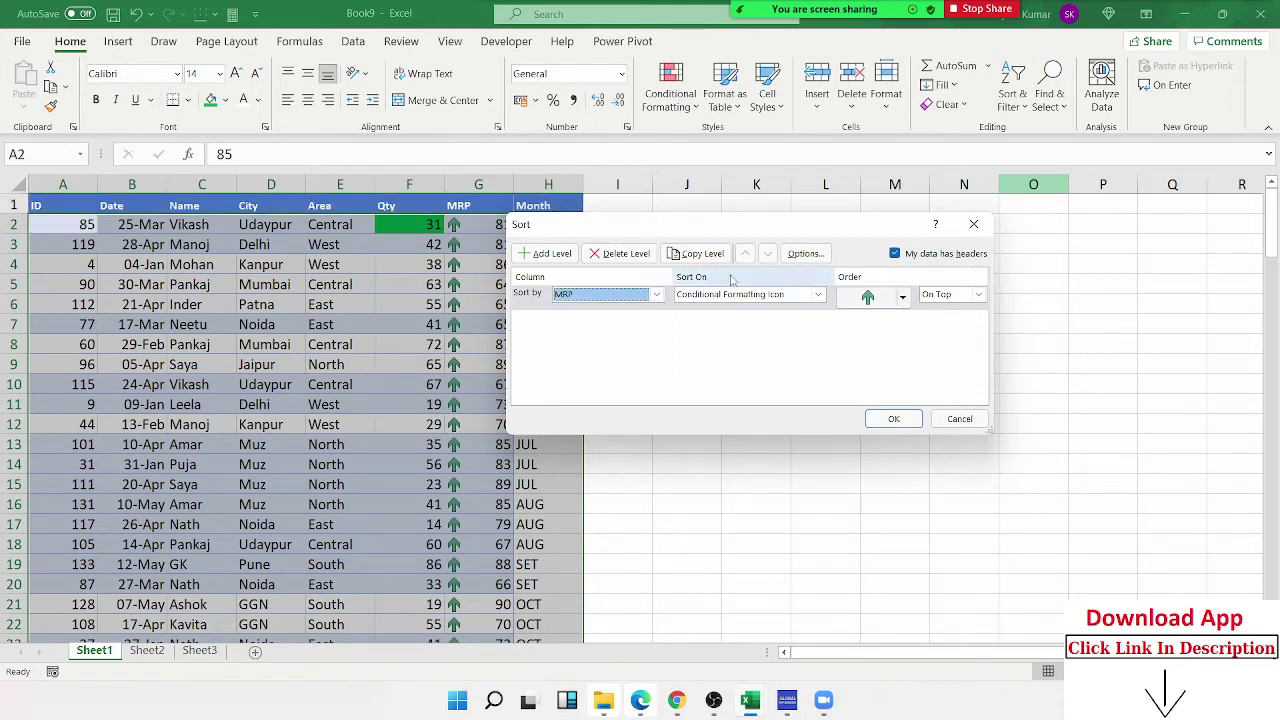
pyautogui.click(810, 256)
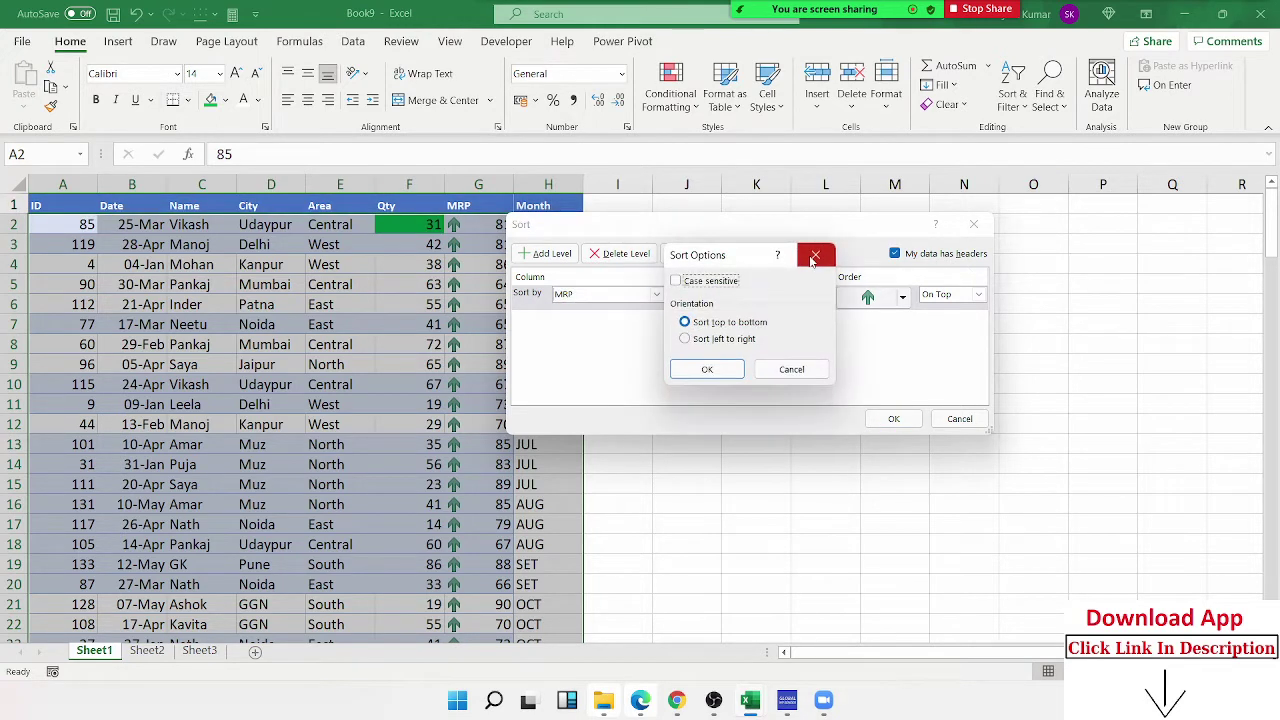
pyautogui.click(676, 281)
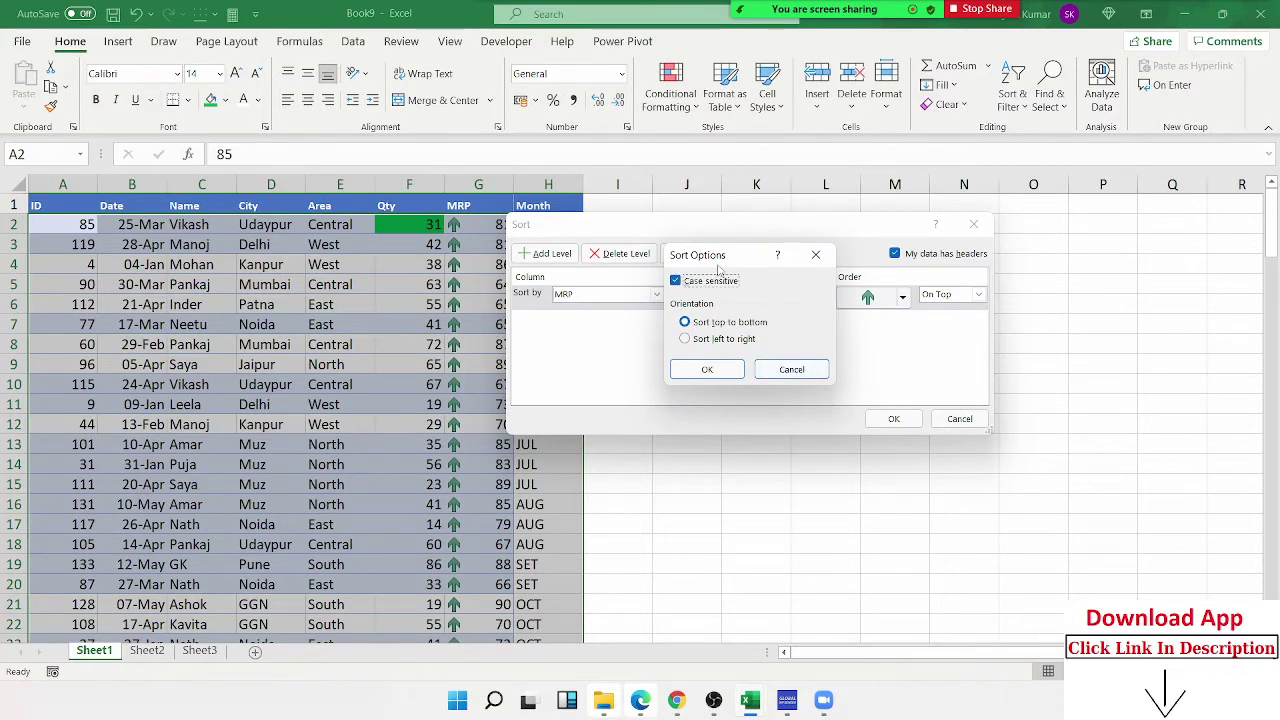
pyautogui.click(815, 255)
pyautogui.click(657, 294)
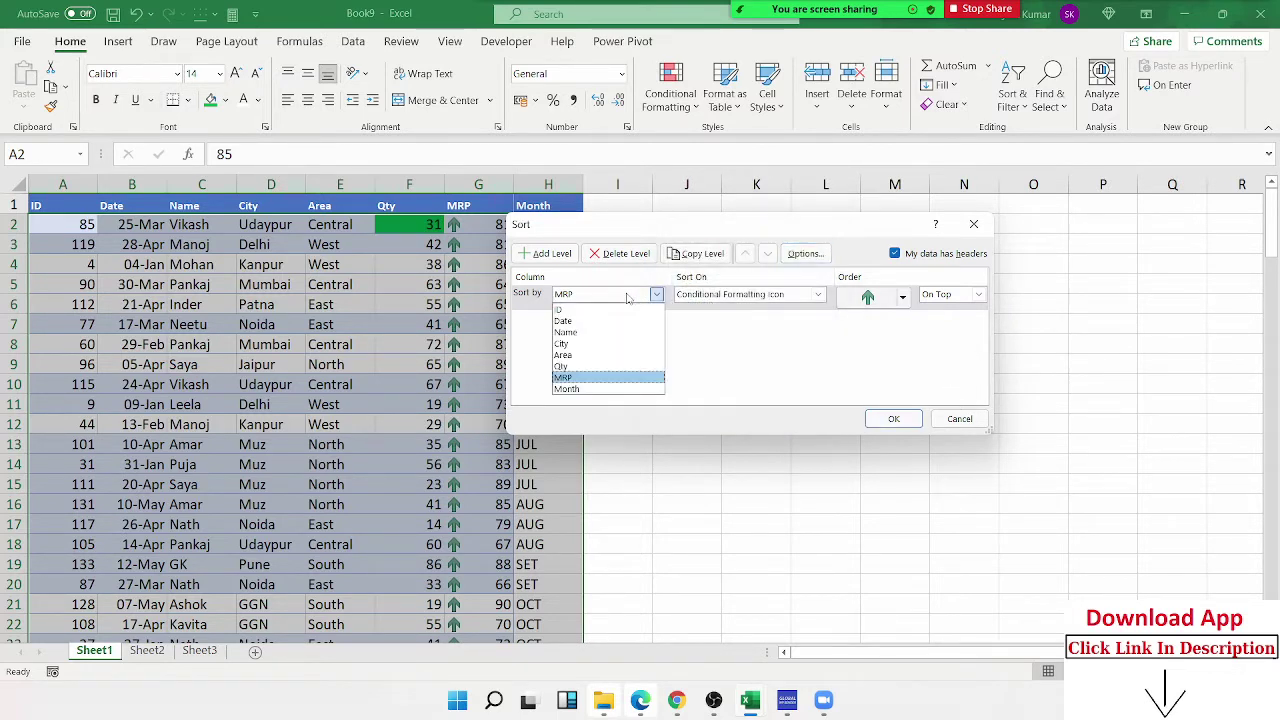
pyautogui.click(583, 333)
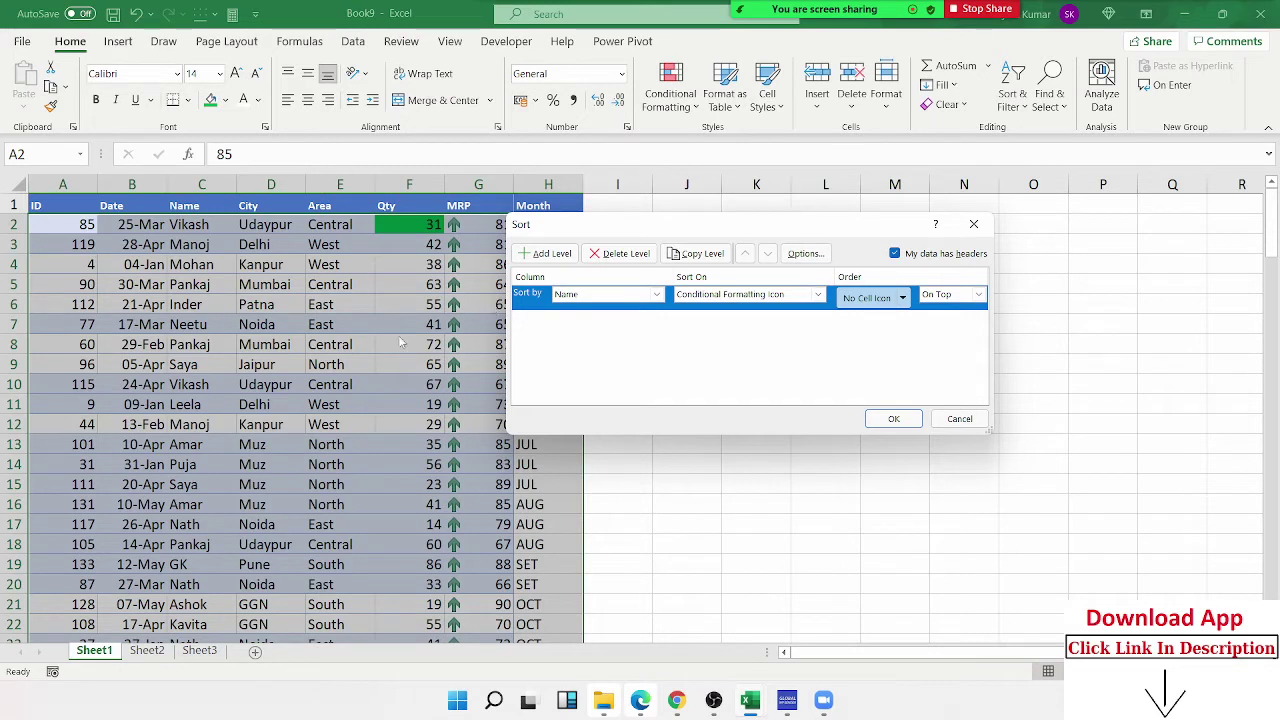
pyautogui.click(805, 254)
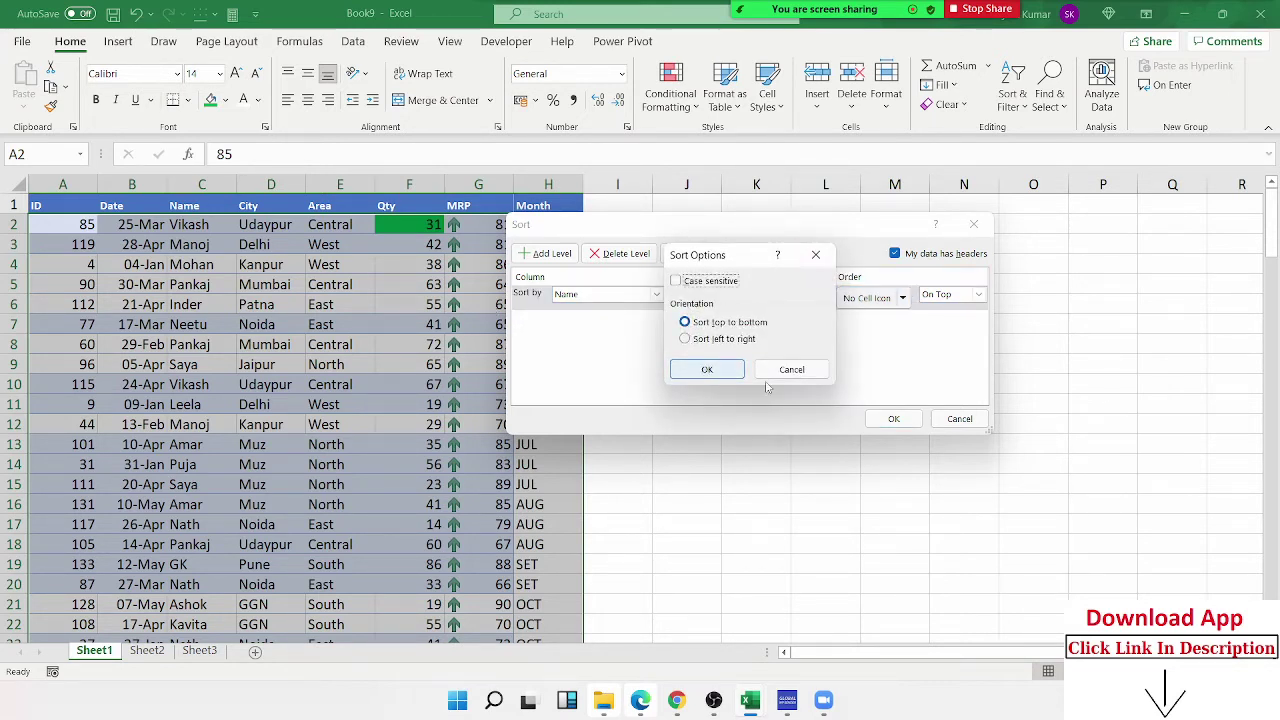
pyautogui.click(795, 372)
pyautogui.click(970, 422)
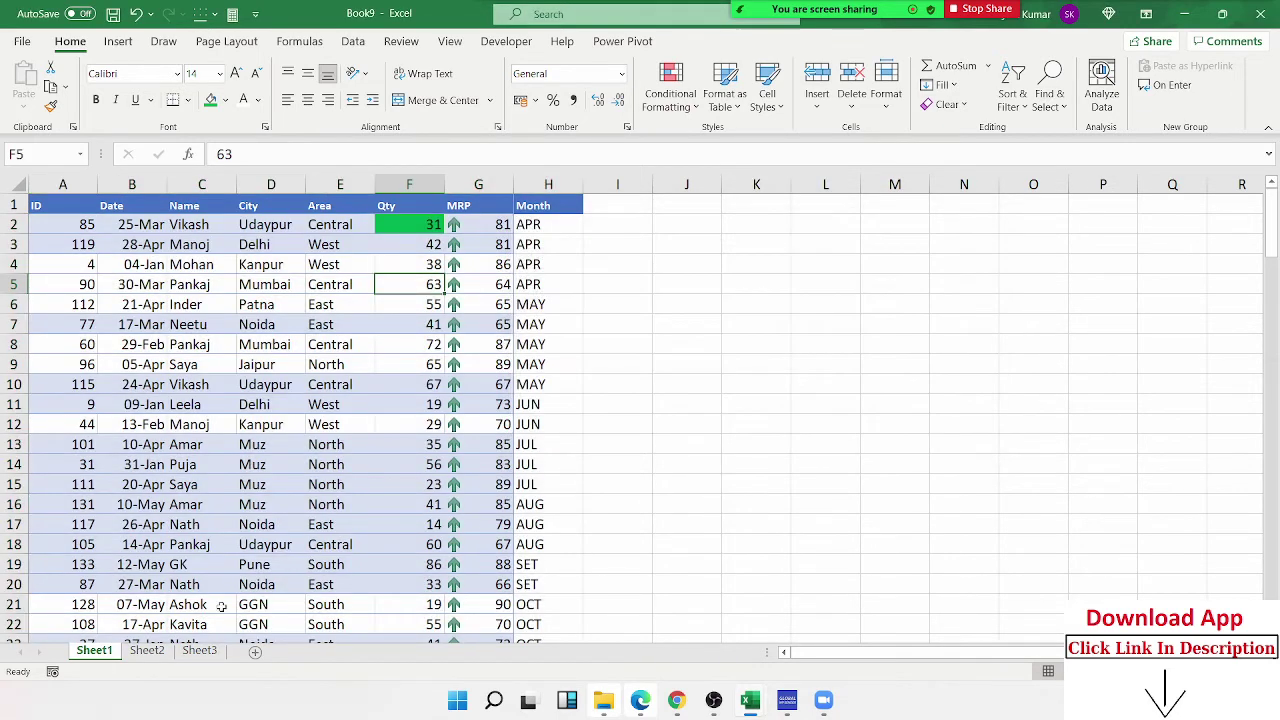
# - On Sheet2, enter the labels Month in A1 and Sales in A2
pyautogui.click(165, 656)
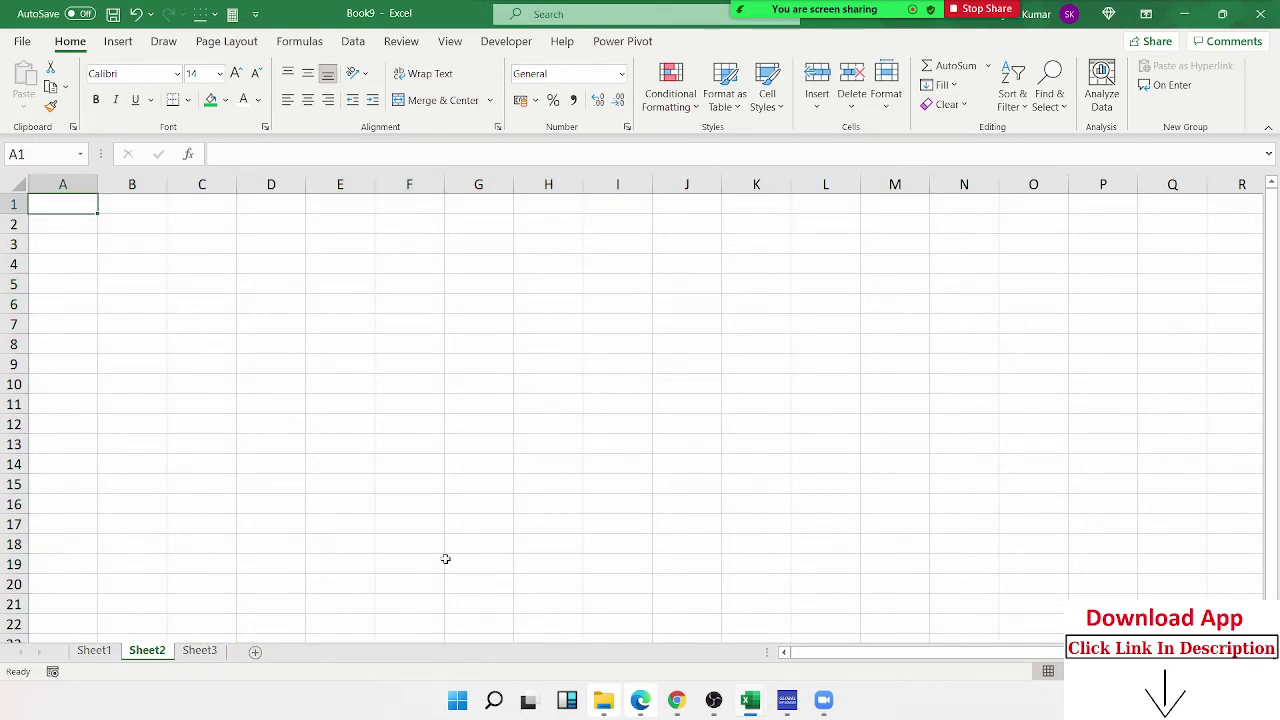
pyautogui.write('No')
pyautogui.press('BackSpace')
pyautogui.press('BackSpace')
pyautogui.write('Mo')
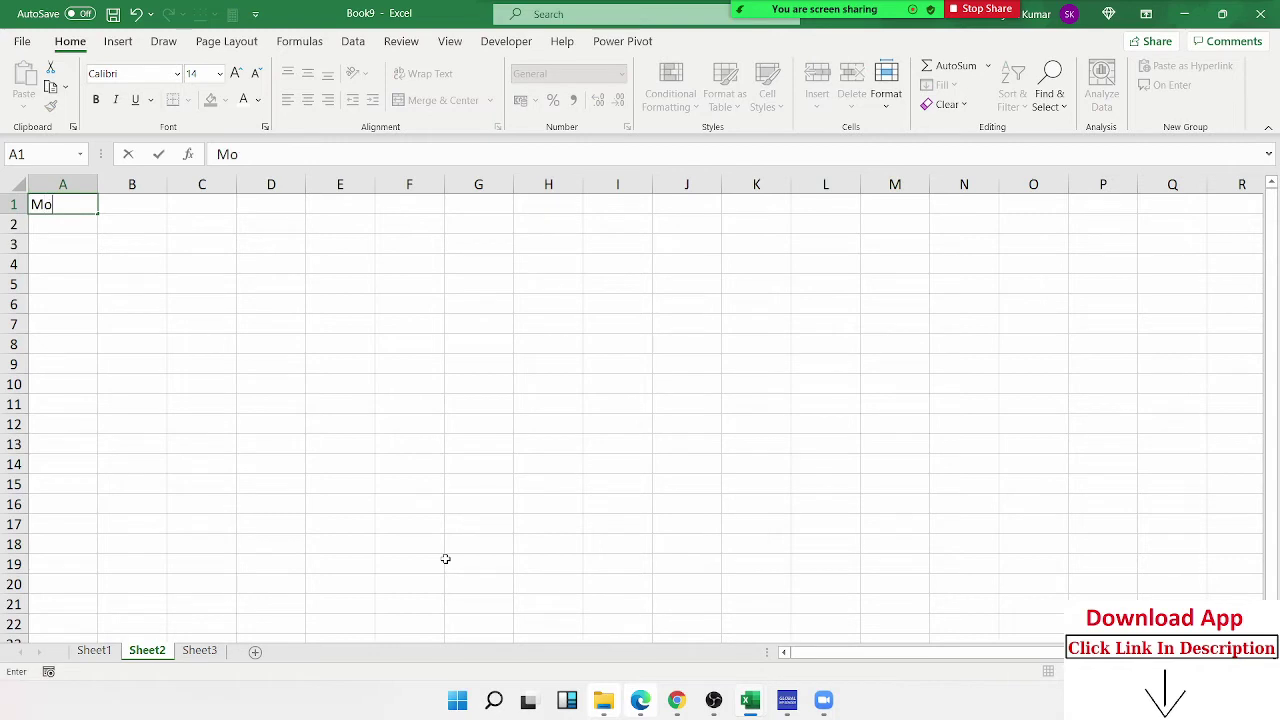
pyautogui.write('nth')
pyautogui.press('Return')
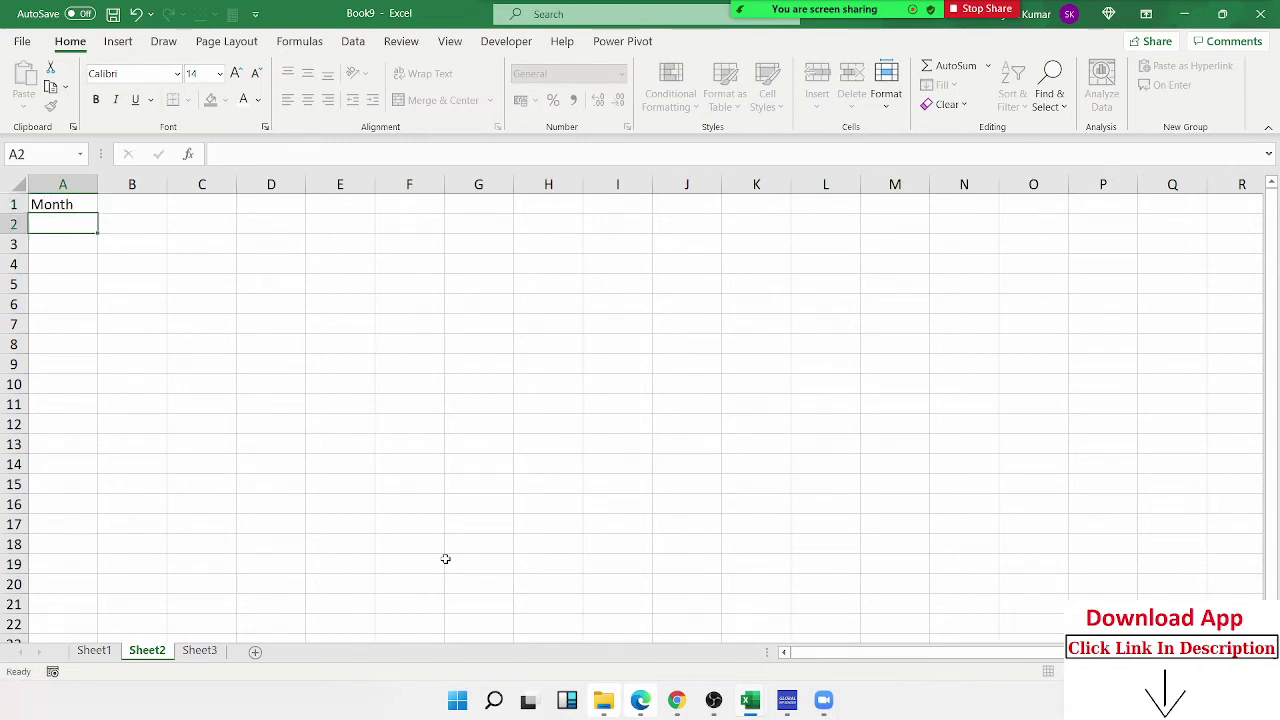
pyautogui.write('Sales')
pyautogui.press('Return')
pyautogui.press('Up')
pyautogui.press('Up')
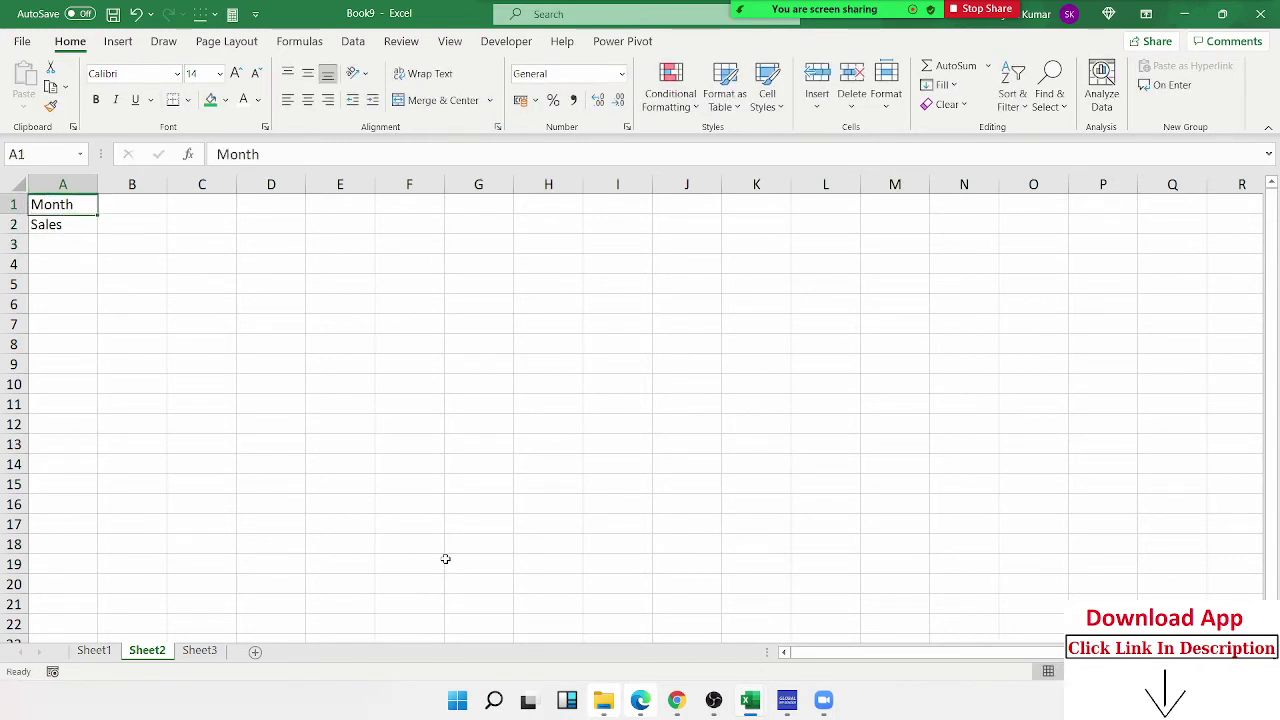
pyautogui.press('Right')
# - Enter Jan in B1 and fill the months through Jun across B1:G1
pyautogui.write('JAn')
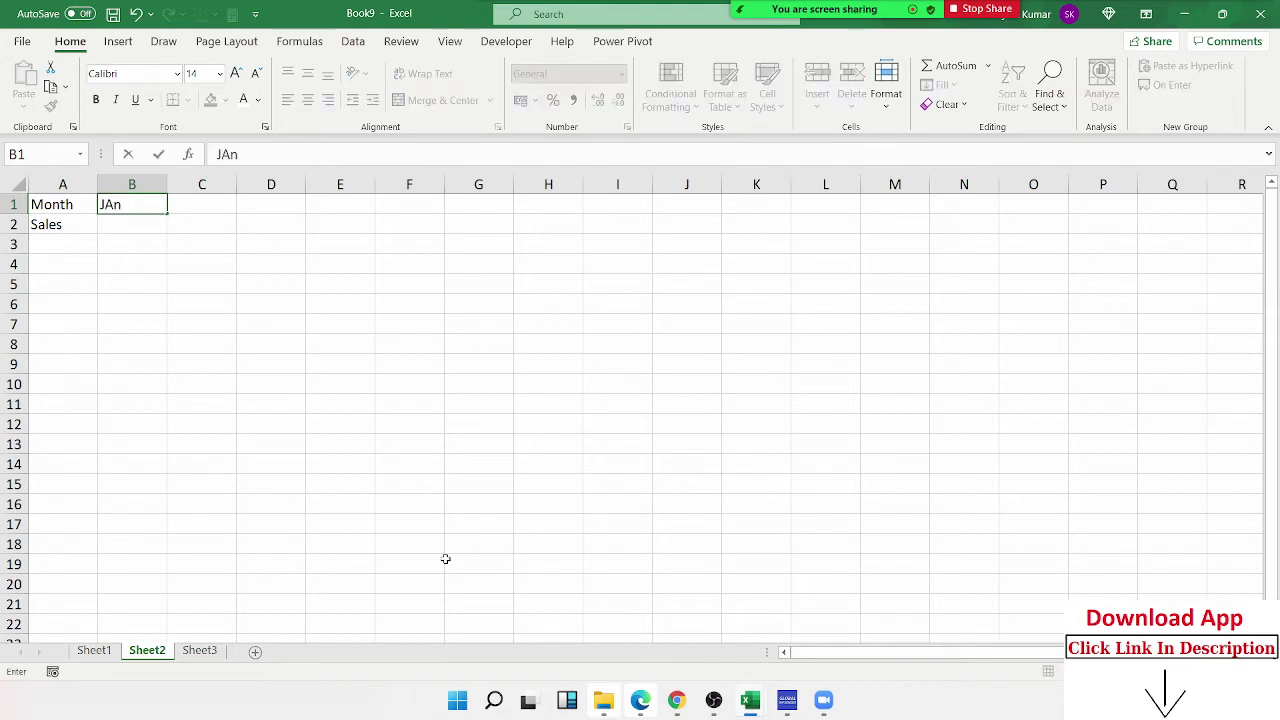
pyautogui.click(190, 240)
pyautogui.click(140, 206)
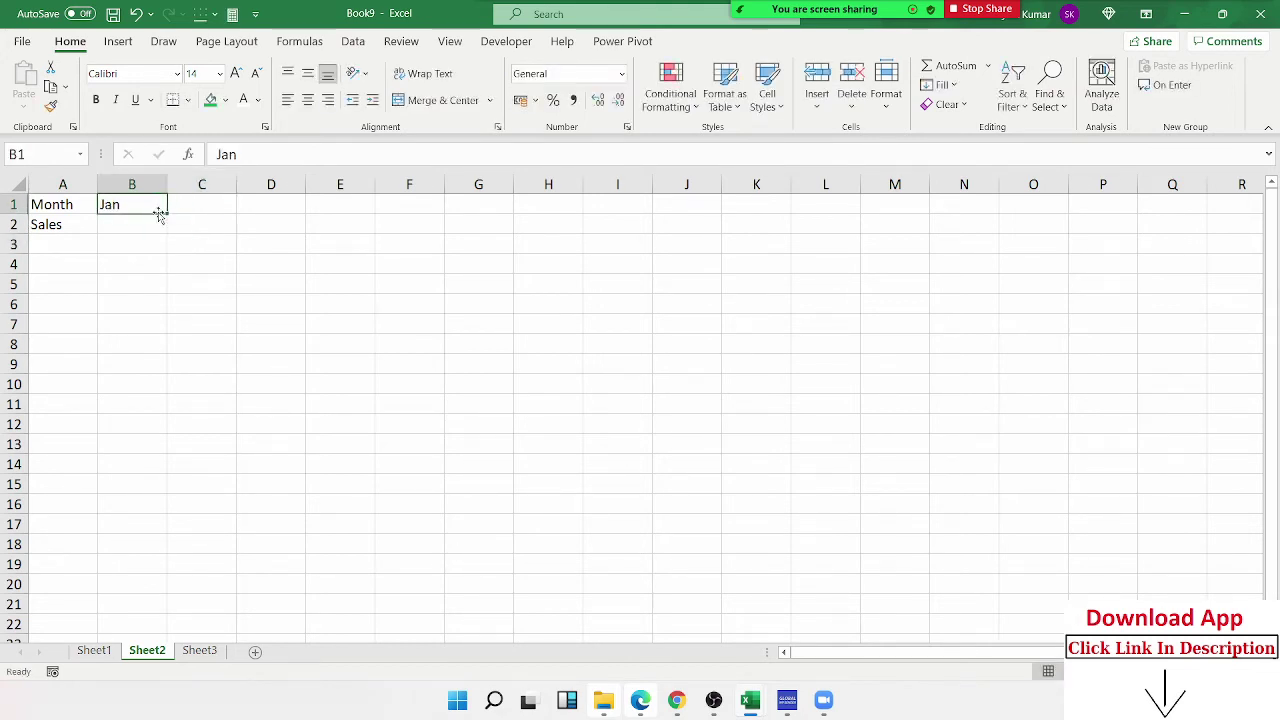
pyautogui.moveTo(167, 214); pyautogui.dragTo(503, 229)
pyautogui.click(132, 224)
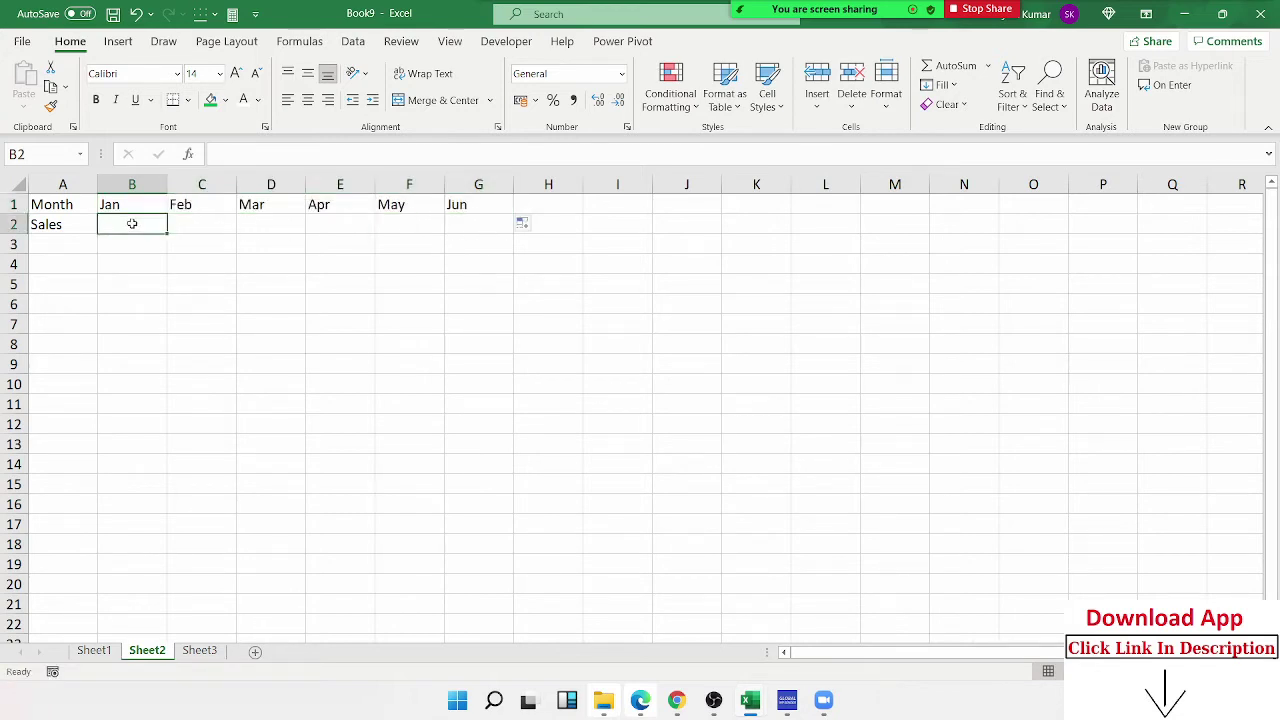
# - Enter the sales figures 85, 65, 95, 25, 65, 96 in B2:G2, then select B1:G2
pyautogui.write('85')
pyautogui.press('Tab')
pyautogui.write('65')
pyautogui.press('Tab')
pyautogui.write('95')
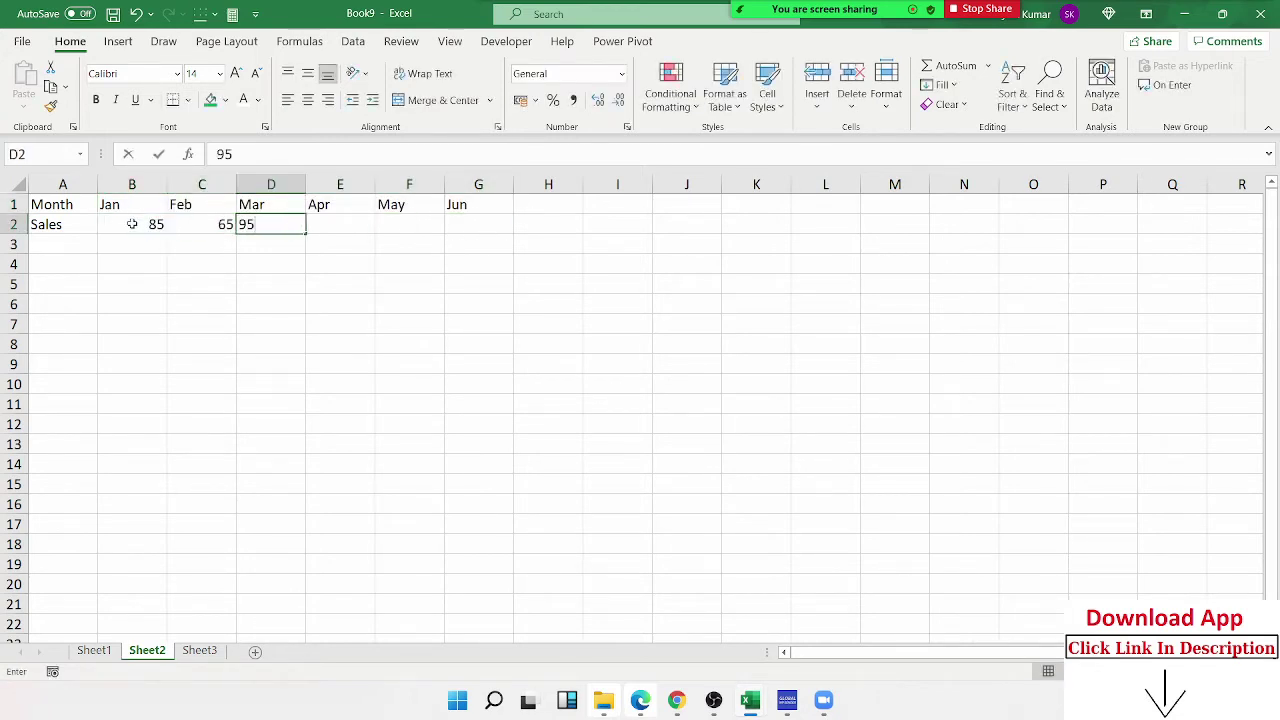
pyautogui.press('Tab')
pyautogui.write('25')
pyautogui.press('Tab')
pyautogui.write('65')
pyautogui.press('Tab')
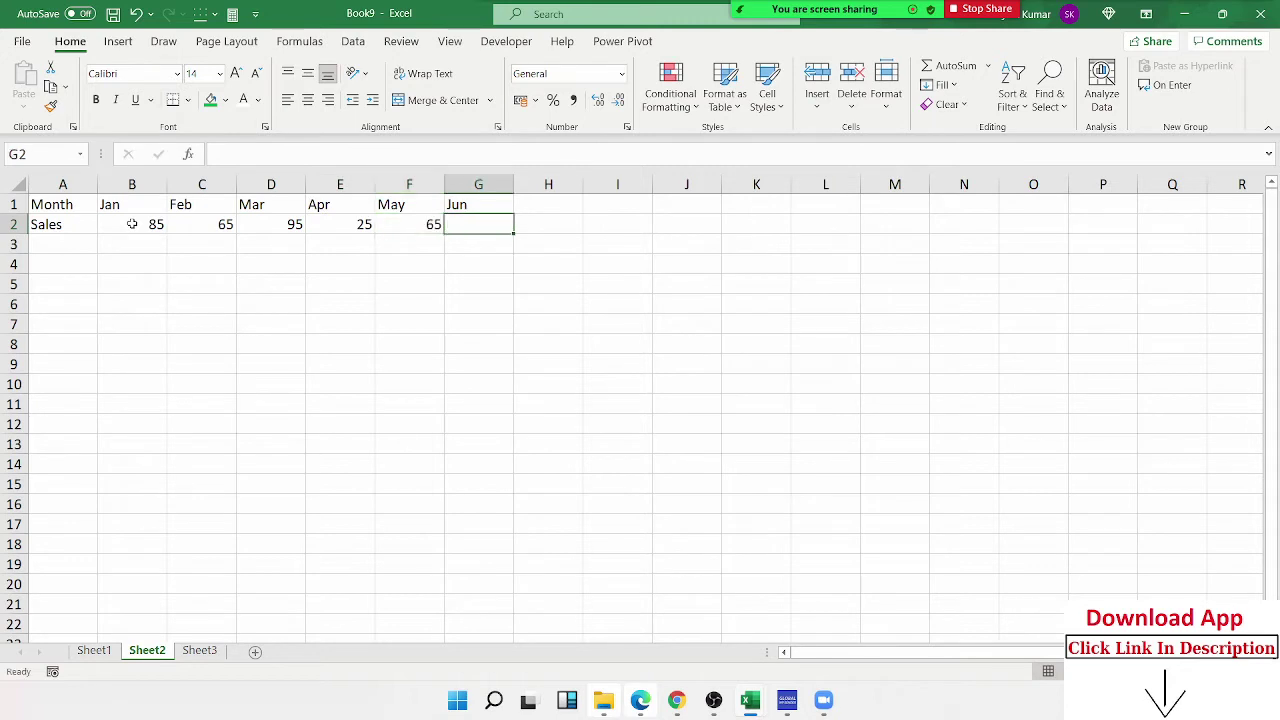
pyautogui.write('96')
pyautogui.click(121, 241)
pyautogui.click(128, 216)
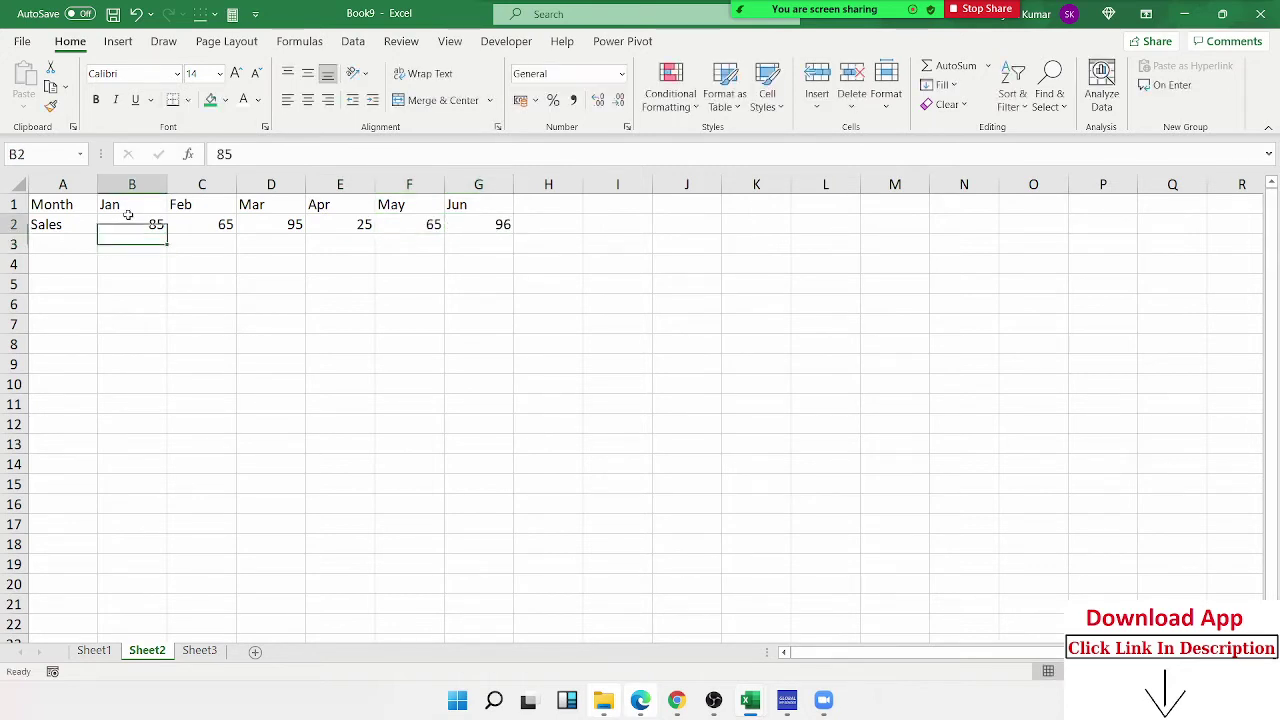
pyautogui.moveTo(128, 216); pyautogui.dragTo(478, 208)
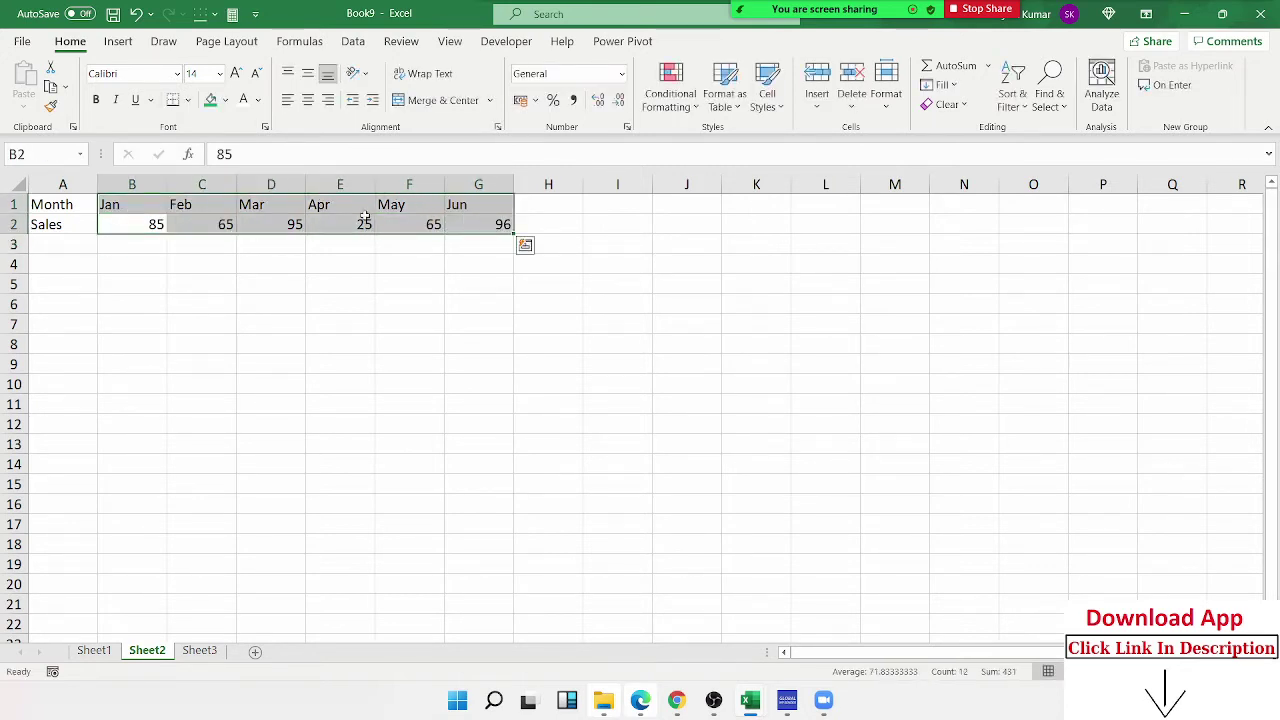
# - Sort B1:G2 left to right by the month names in row 1, then return to Sheet1
pyautogui.click(1048, 105)
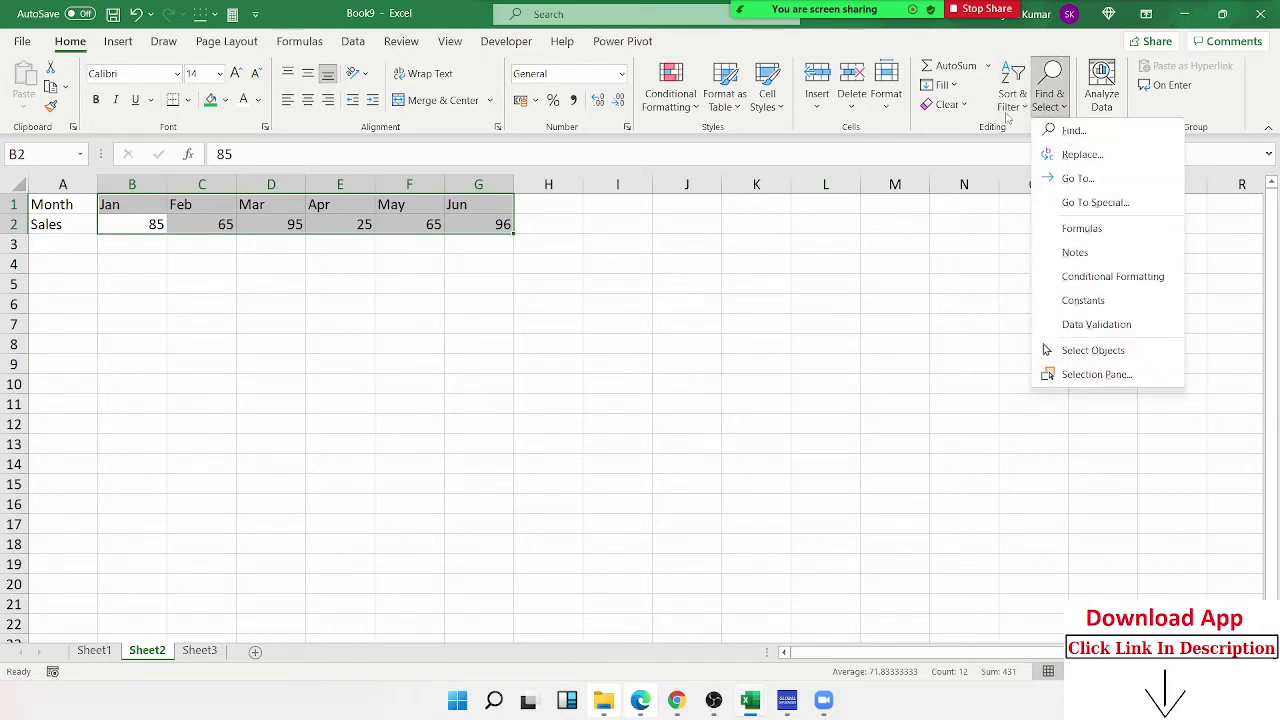
pyautogui.click(1010, 100)
pyautogui.click(1040, 178)
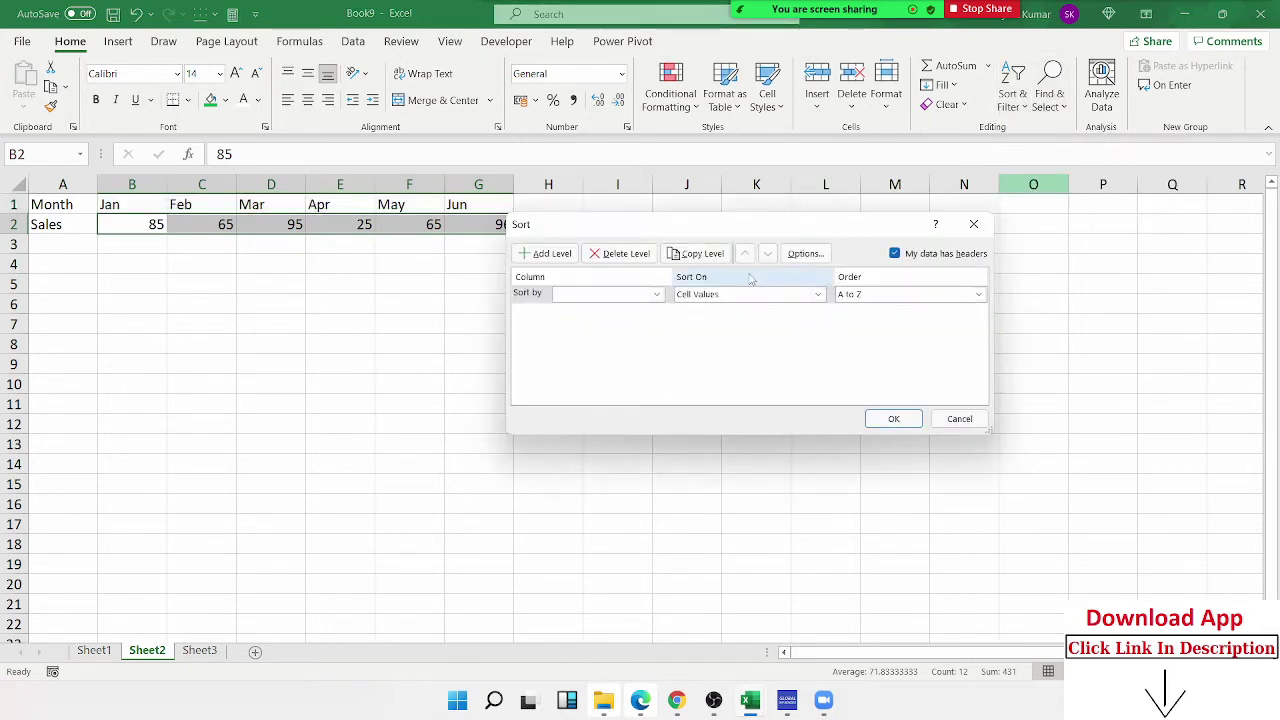
pyautogui.click(805, 253)
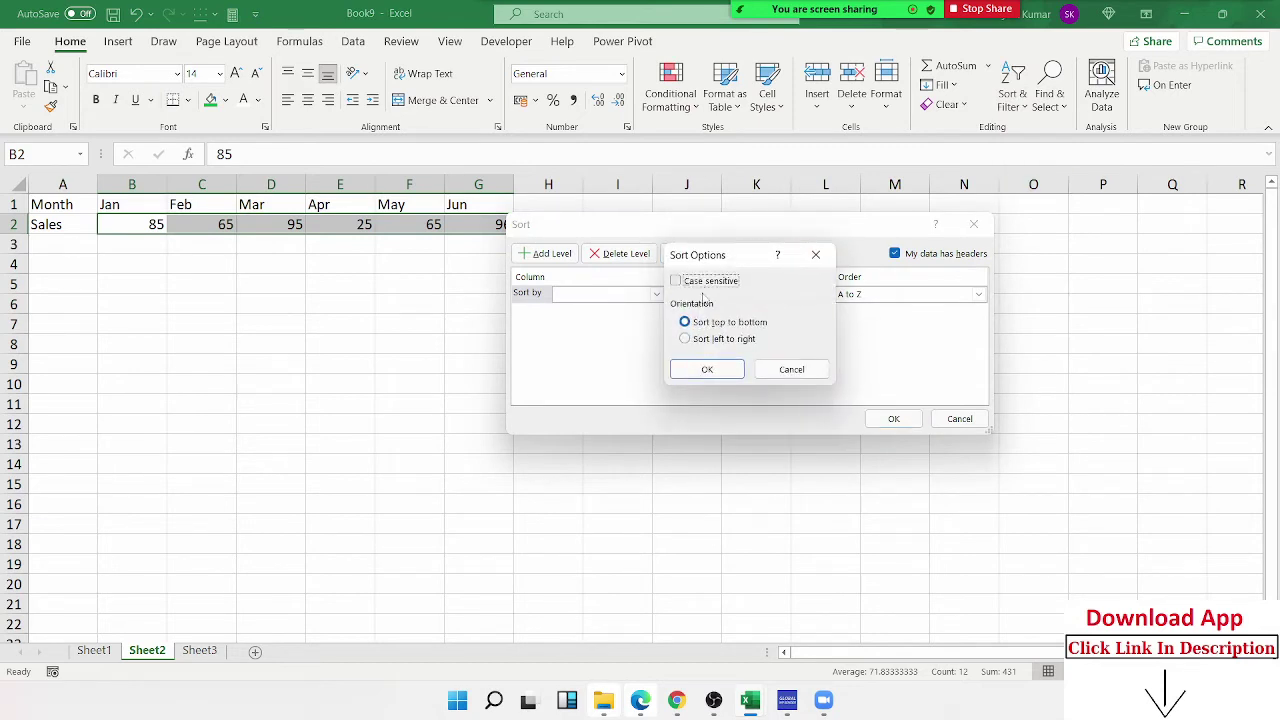
pyautogui.click(702, 339)
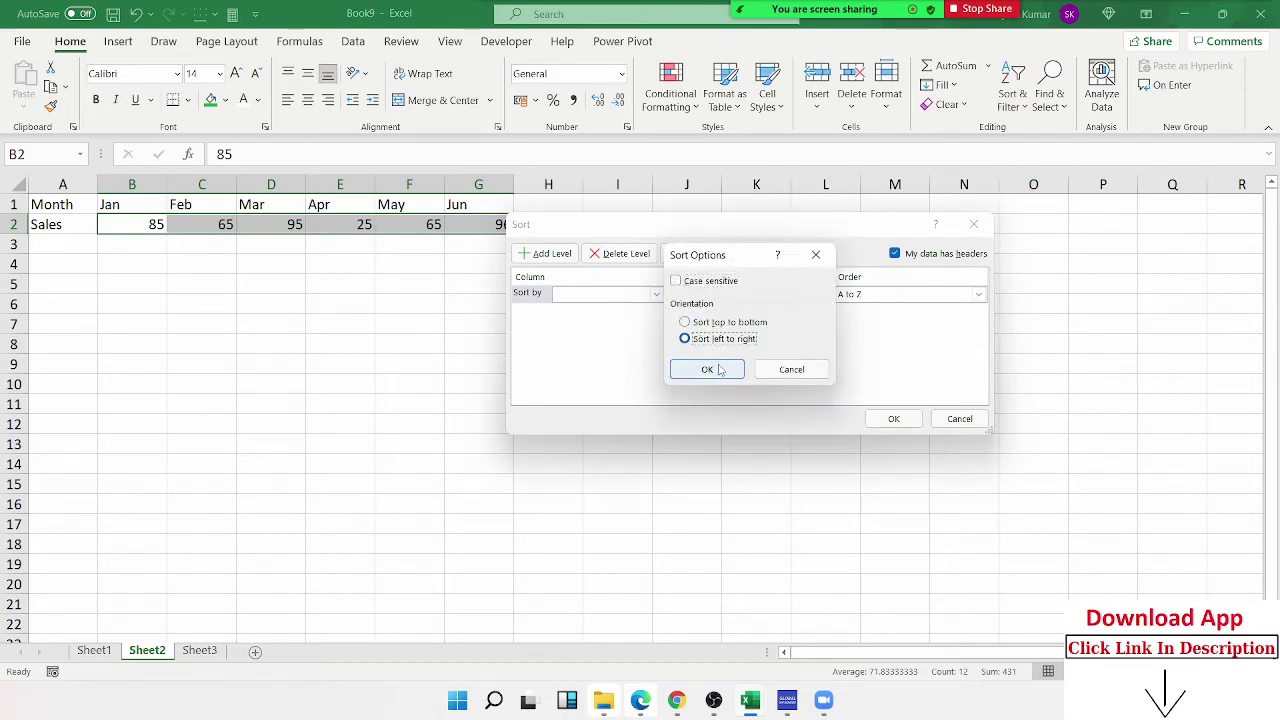
pyautogui.click(718, 370)
pyautogui.click(656, 294)
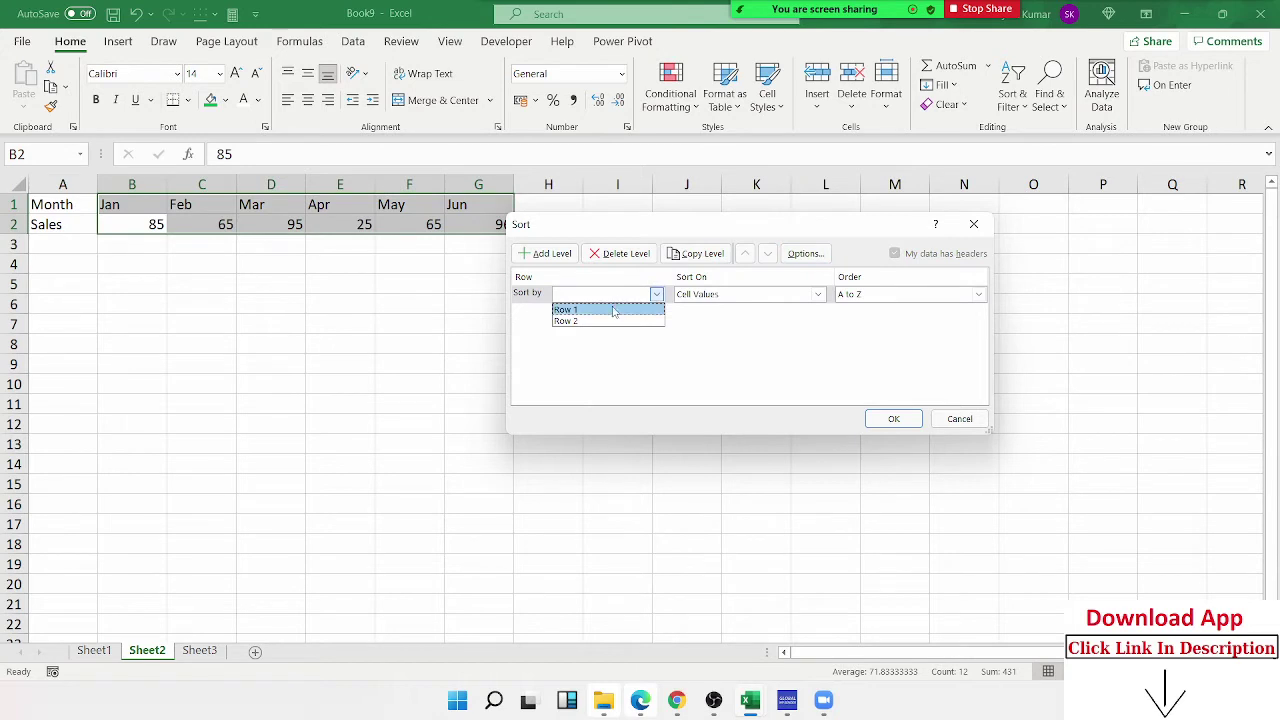
pyautogui.click(613, 311)
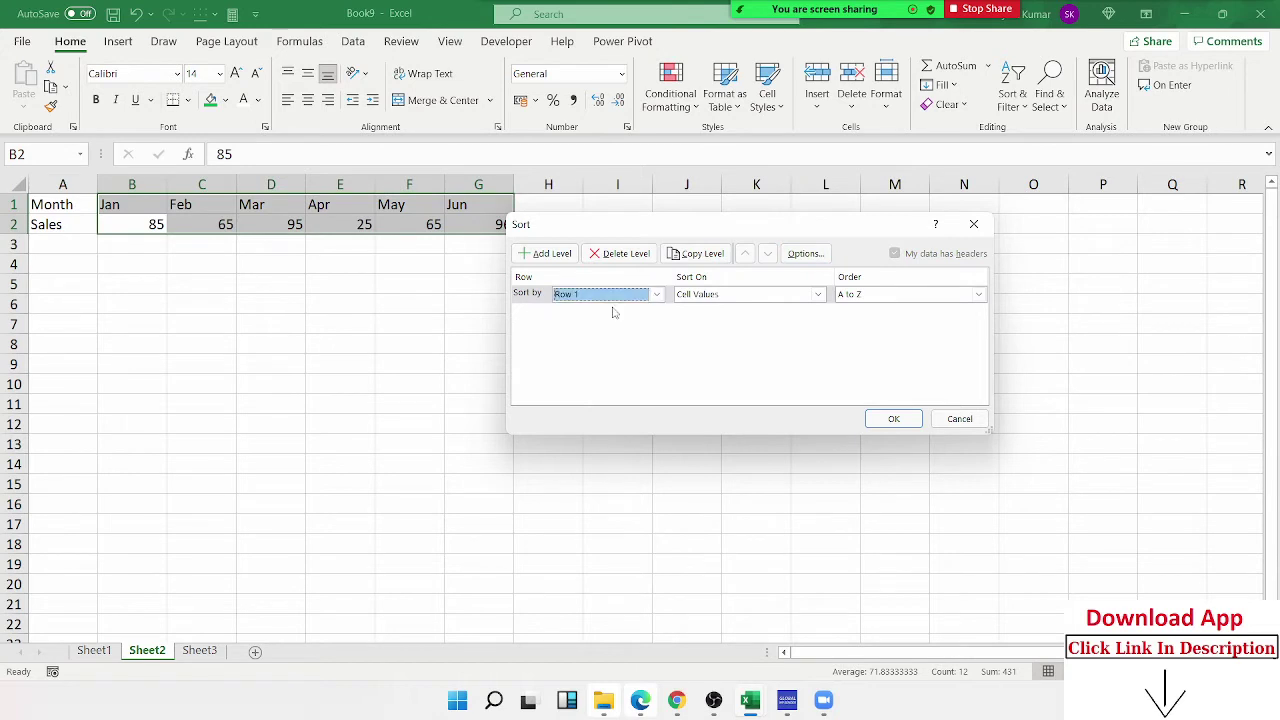
pyautogui.click(893, 419)
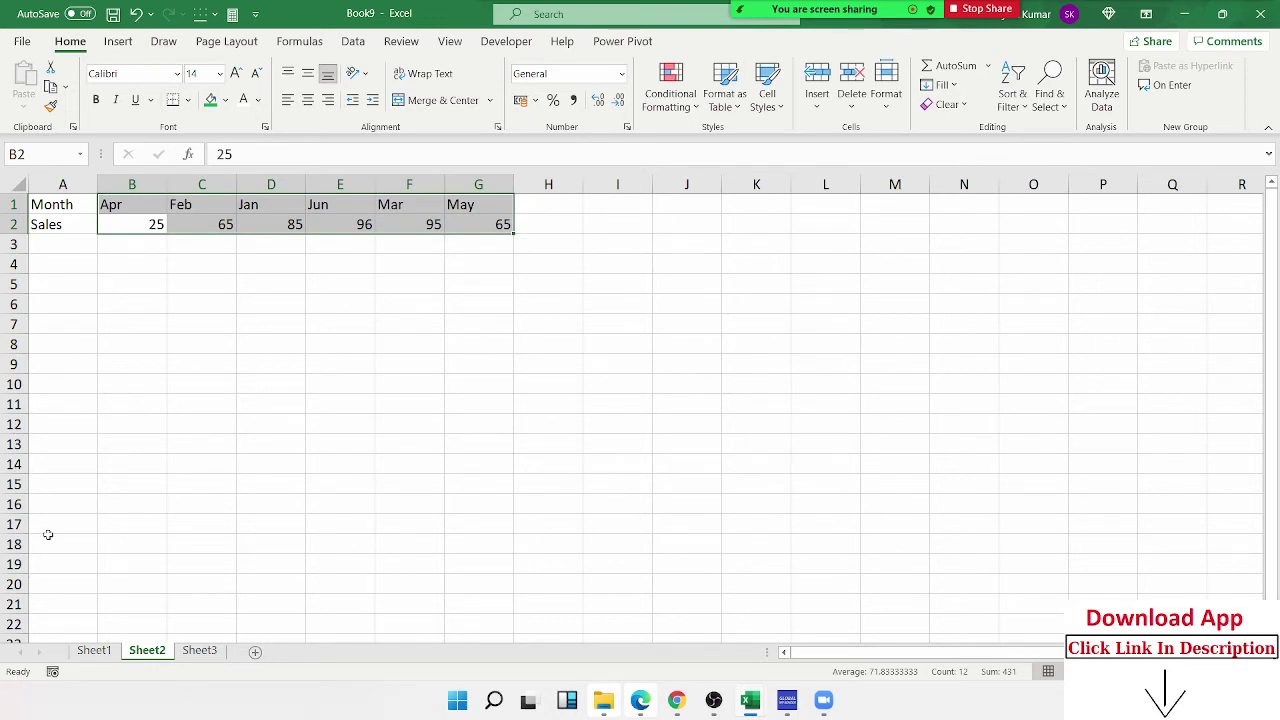
pyautogui.click(94, 651)
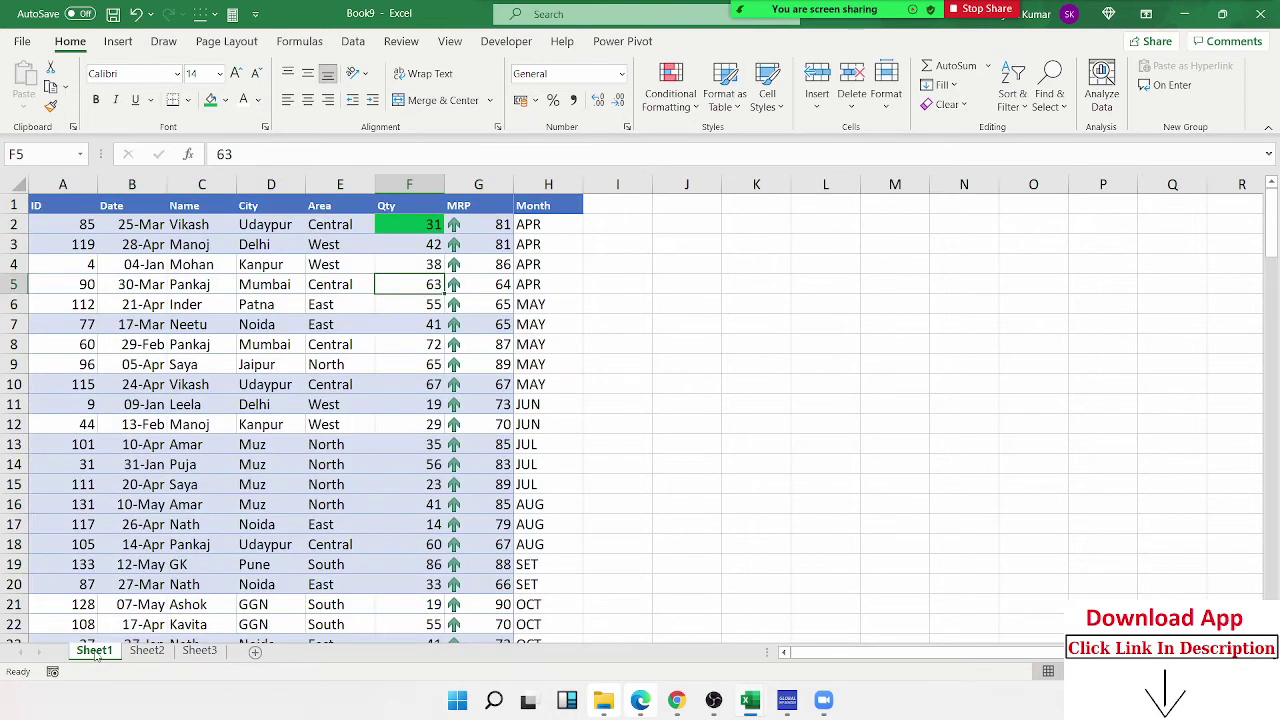
# - Select and copy the Sheet1 sales table's header row and records
pyautogui.click(230, 382)
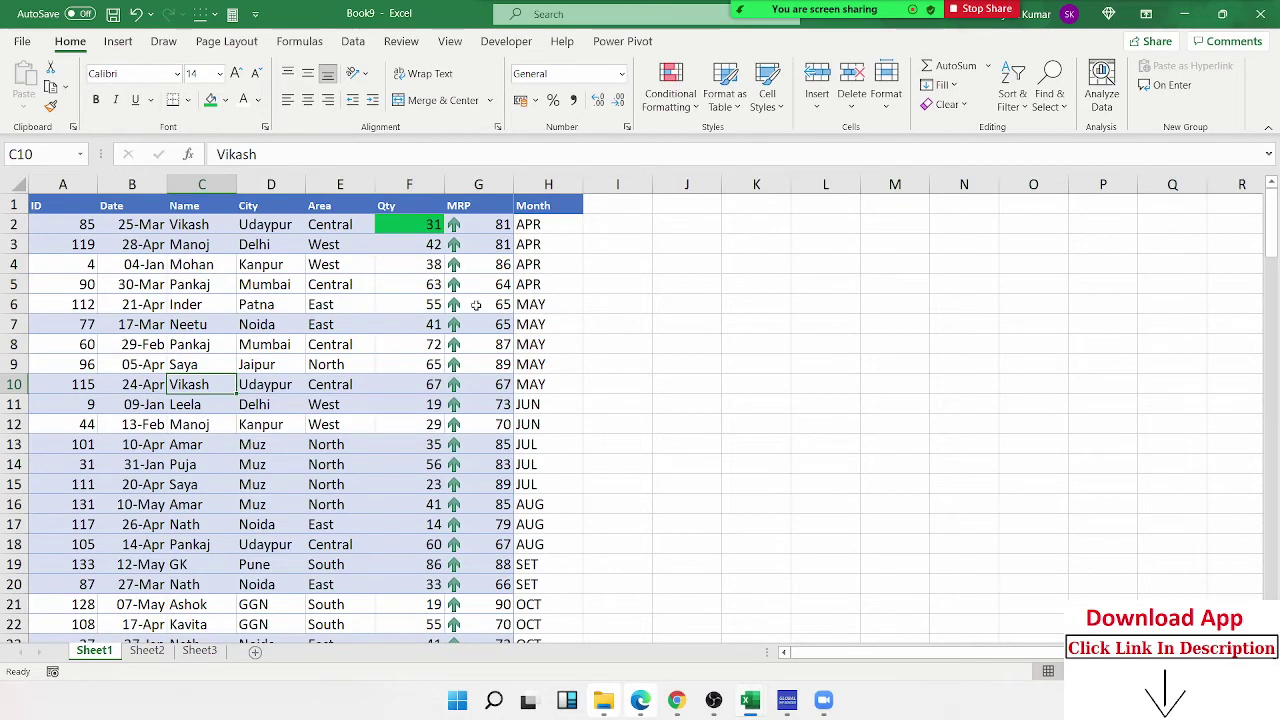
pyautogui.hotkey('ctrl', 'Down')
pyautogui.press('Down')
pyautogui.press('Up')
pyautogui.press('Up')
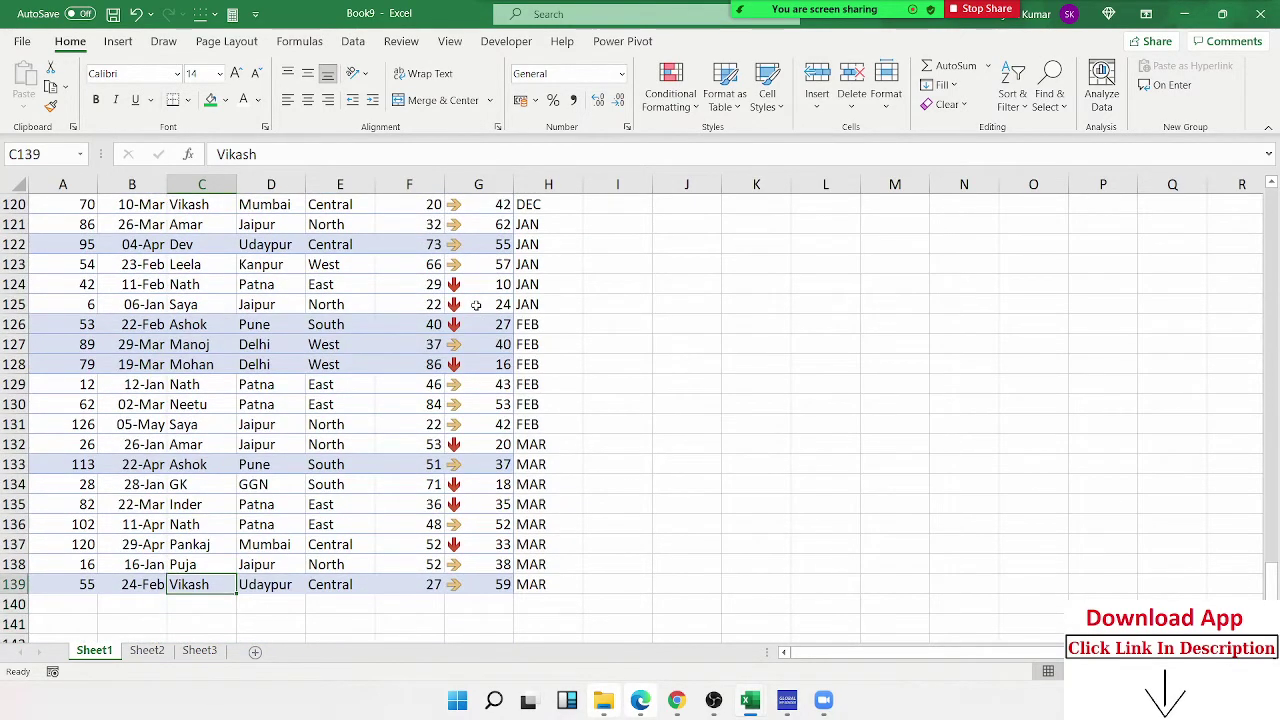
pyautogui.hotkey('ctrl', 'Up')
pyautogui.press('Down')
pyautogui.press('Down')
pyautogui.press('Up')
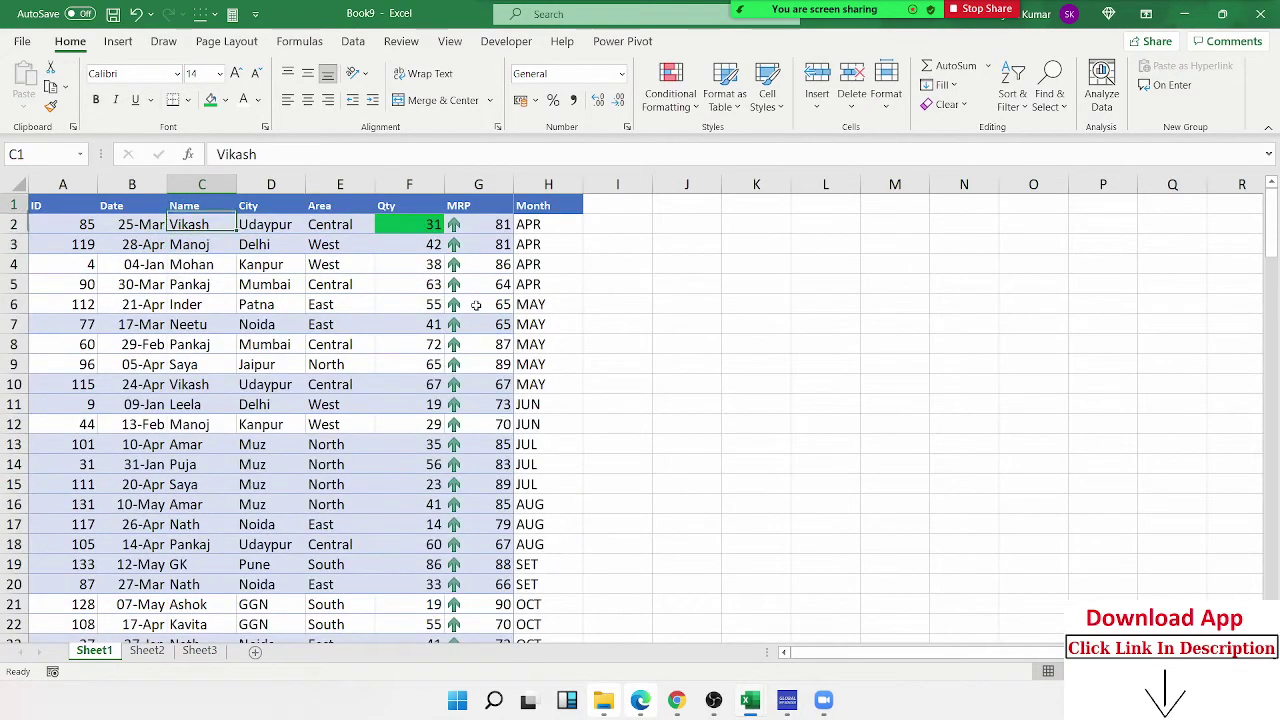
pyautogui.hotkey('ctrl', 'Home')
pyautogui.hotkey('shift', 'Right')
pyautogui.hotkey('shift', 'Right')
pyautogui.hotkey('ctrl', 'shift', 'Right')
pyautogui.hotkey('shift', 'Down')
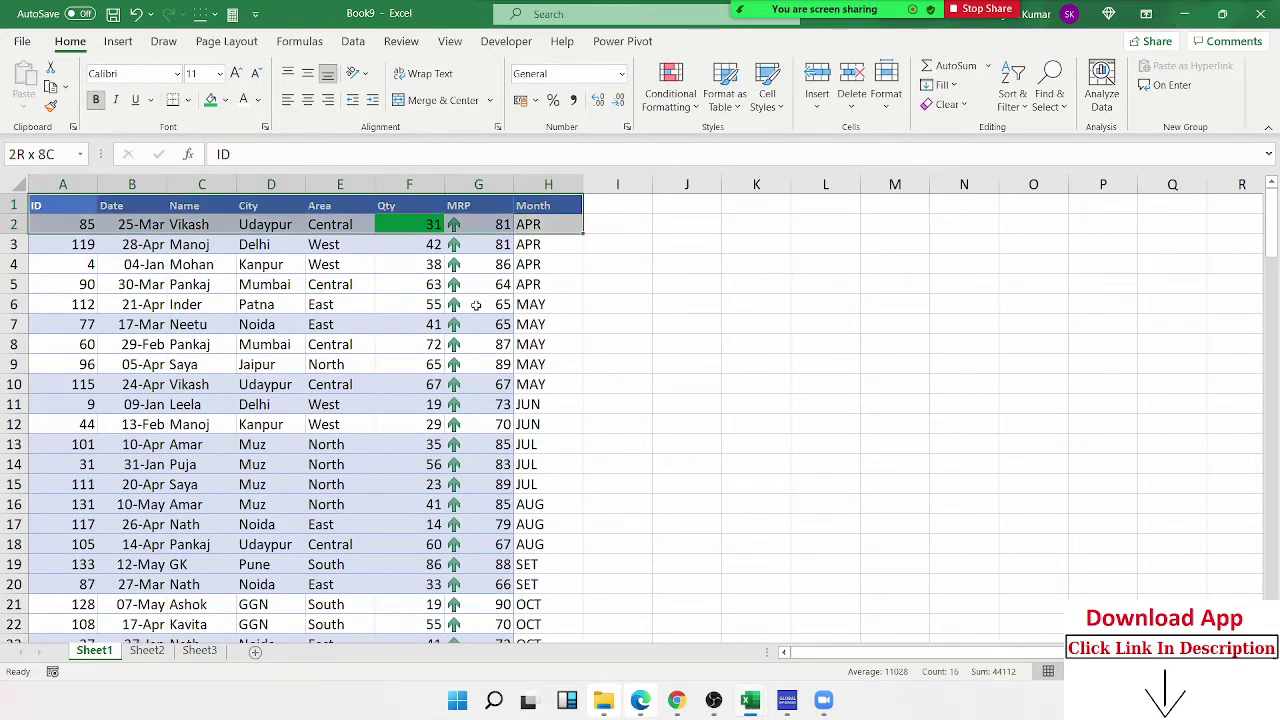
pyautogui.hotkey('shift', 'Down')
pyautogui.hotkey('shift', 'Down')
pyautogui.hotkey('shift', 'Down')
pyautogui.hotkey('shift', 'Down')
pyautogui.hotkey('shift', 'Down')
pyautogui.hotkey('shift', 'Down')
pyautogui.hotkey('shift', 'Down')
pyautogui.hotkey('shift', 'Down')
pyautogui.hotkey('shift', 'Down')
pyautogui.hotkey('shift', 'Down')
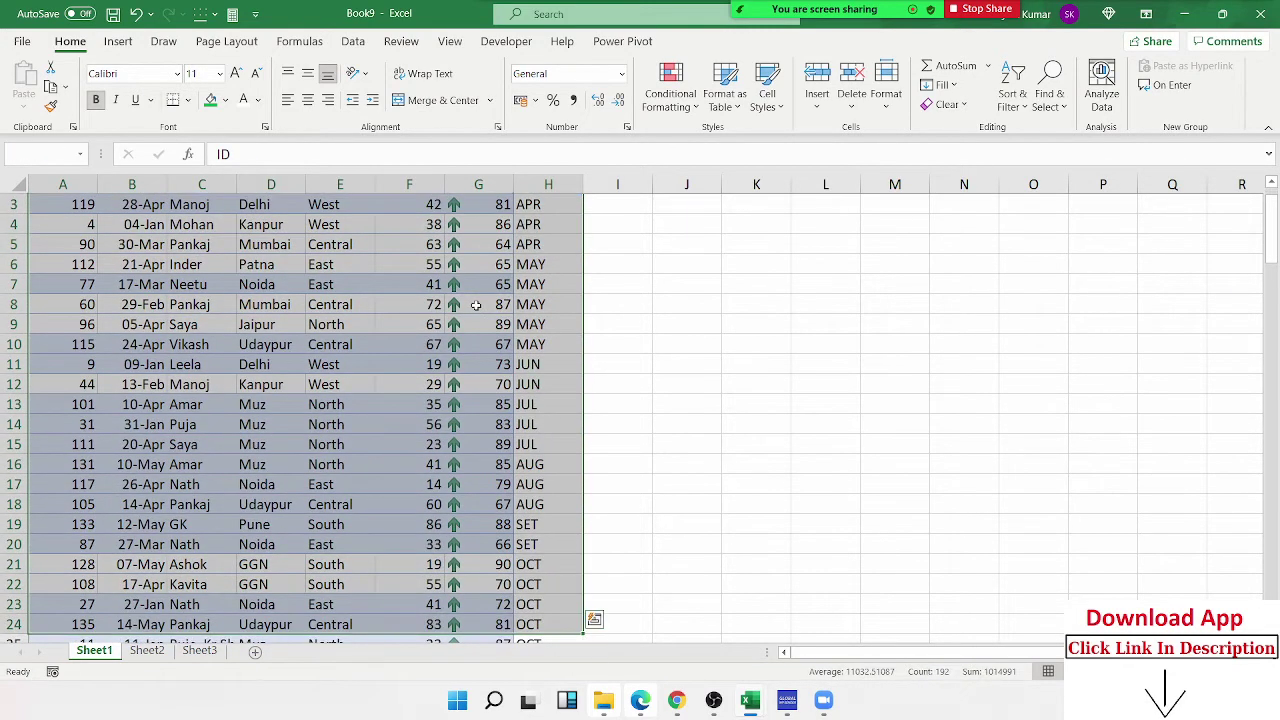
pyautogui.hotkey('ctrl', 'c')
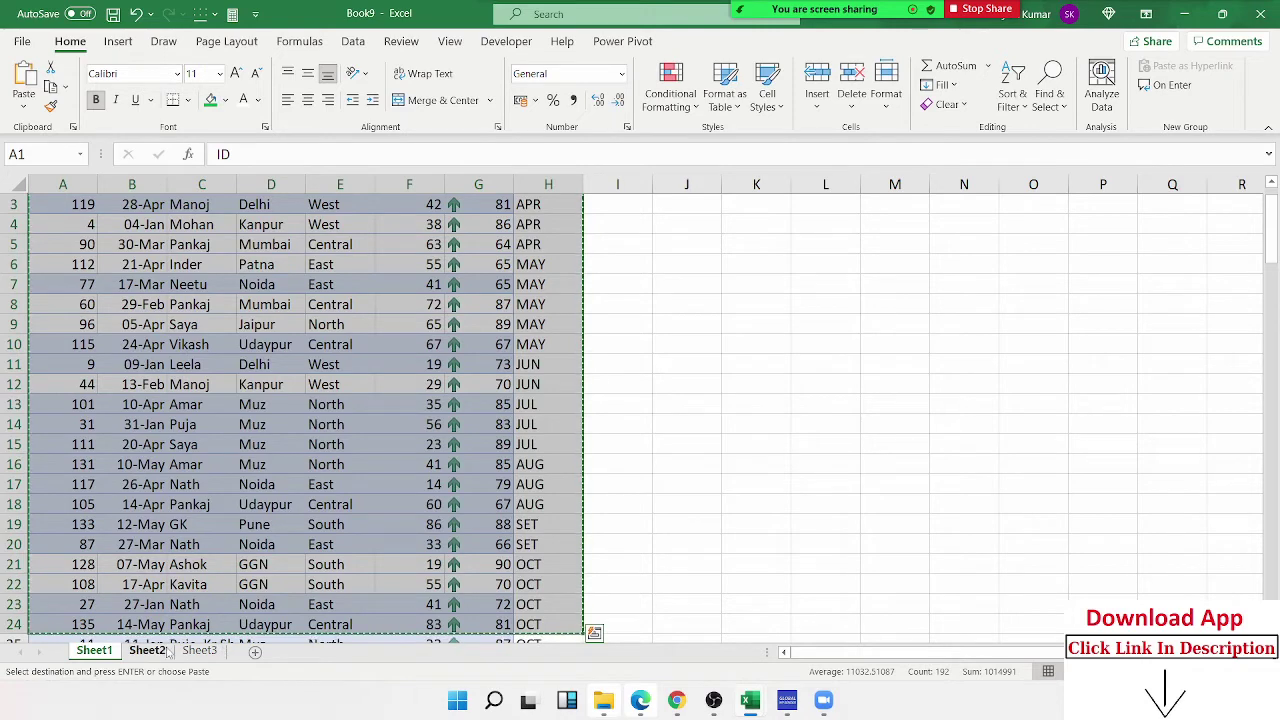
# - Paste the copied sales table into Sheet3
pyautogui.click(147, 651)
pyautogui.click(199, 651)
pyautogui.hotkey('ctrl', 'v')
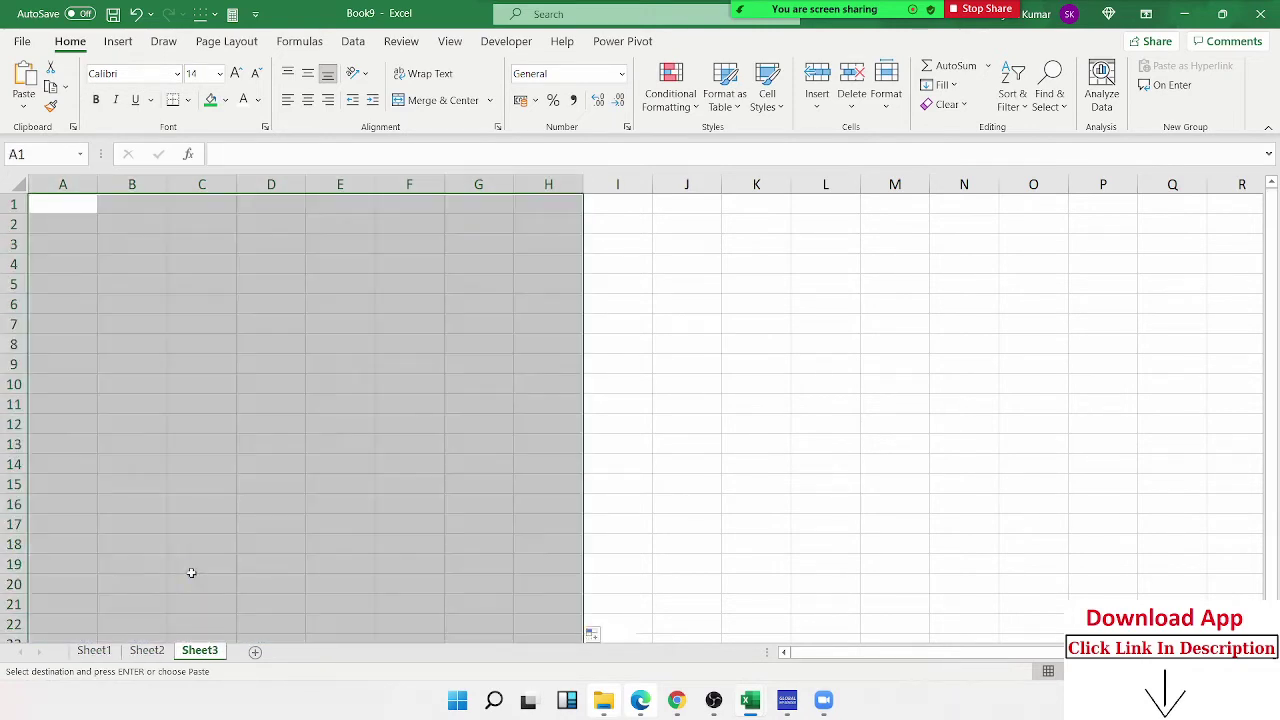
pyautogui.press('Escape')
# - Insert blank rows after each of the first three records, at rows 3, 5 and 7
pyautogui.click(621, 210)
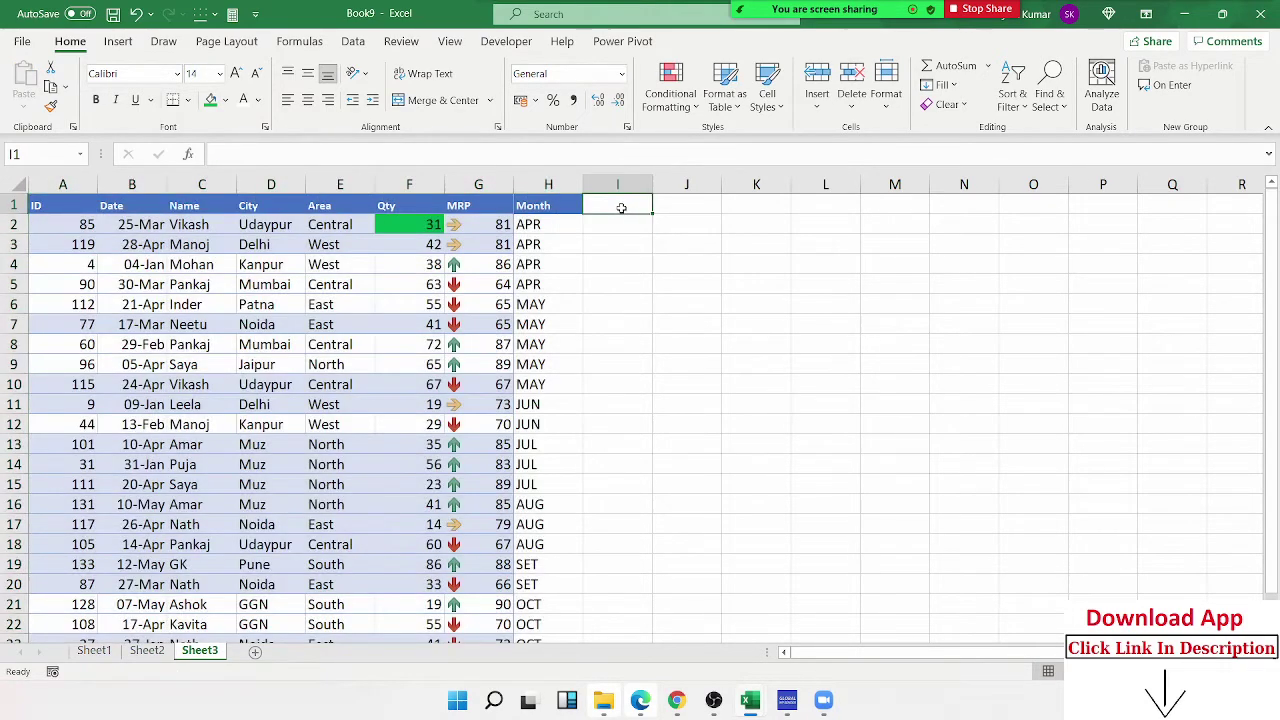
pyautogui.press('Return')
pyautogui.press('Down')
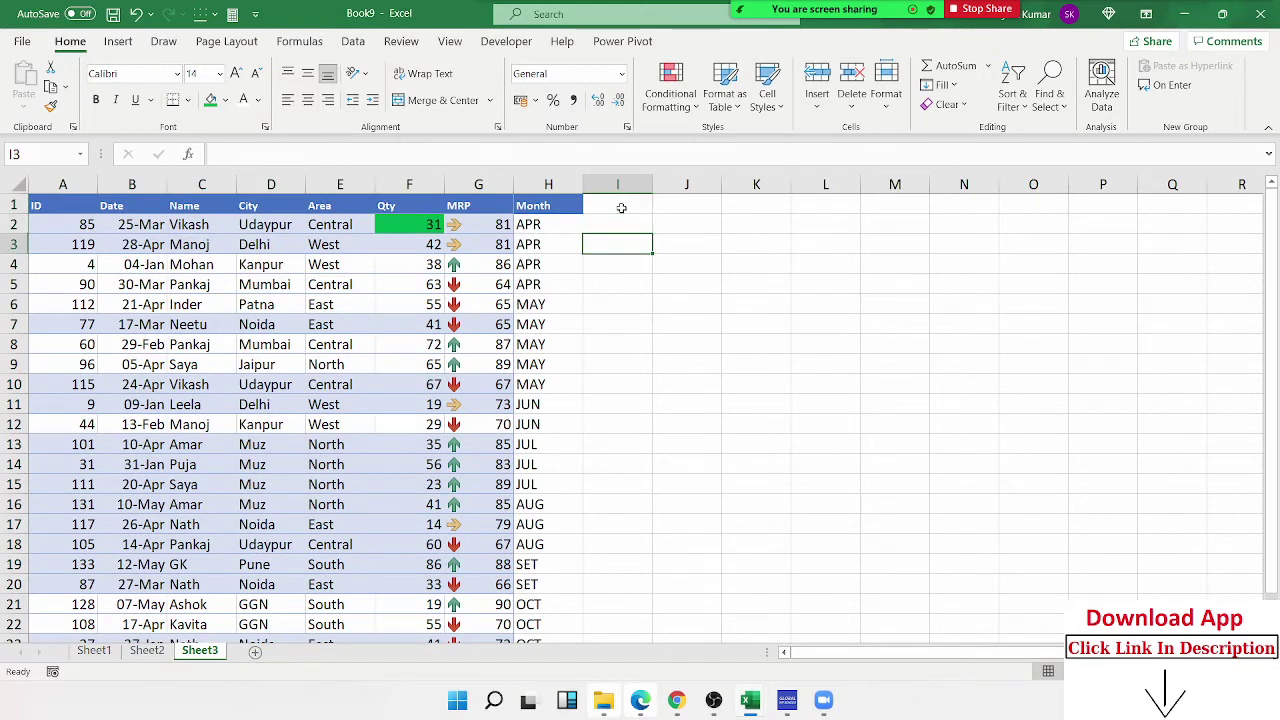
pyautogui.hotkey('shift', 'space')
pyautogui.hotkey('ctrl', 'shift', '+')
pyautogui.press('Down')
pyautogui.press('Down')
pyautogui.hotkey('shift', 'space')
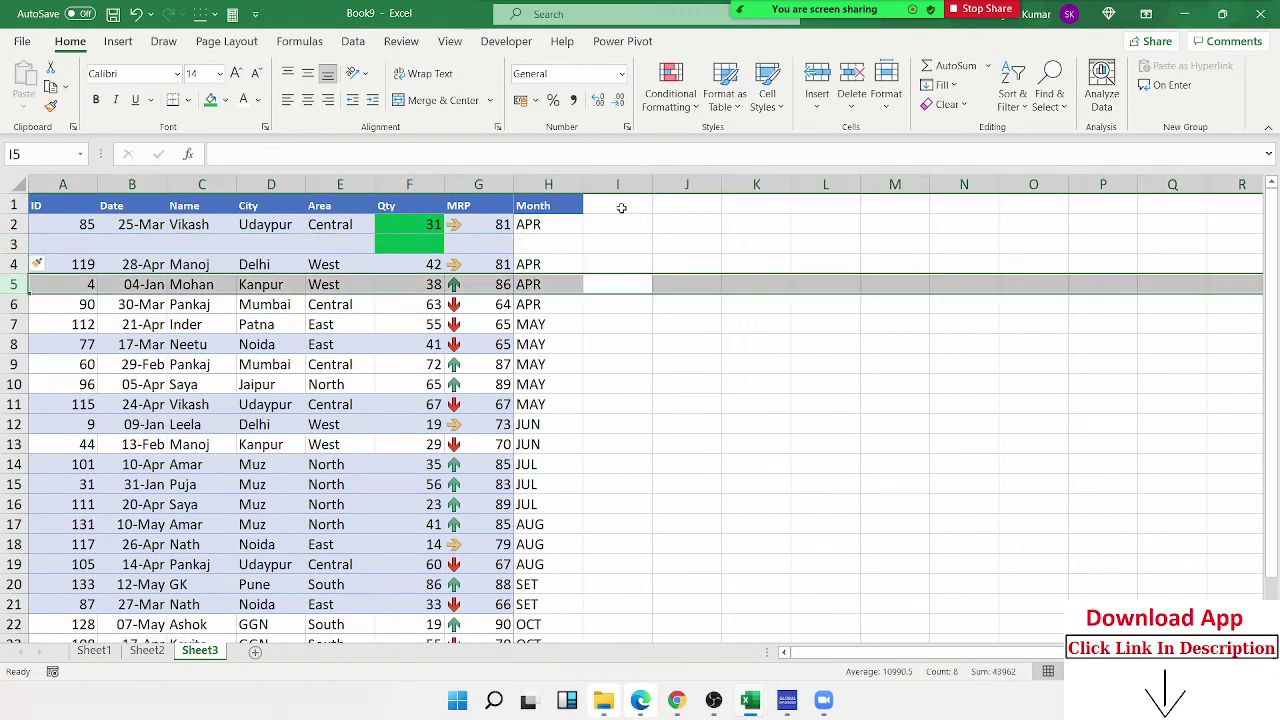
pyautogui.hotkey('ctrl', 'shift', '+')
pyautogui.press('Down')
pyautogui.press('Down')
pyautogui.hotkey('shift', 'space')
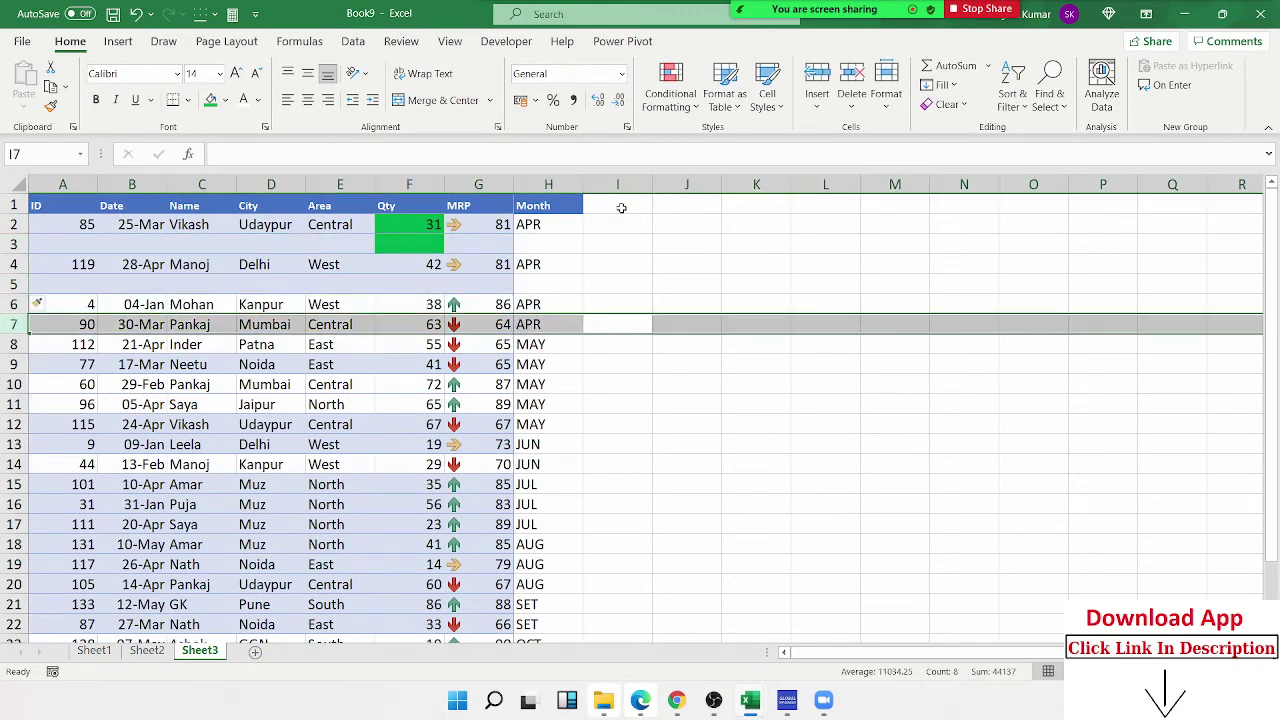
pyautogui.hotkey('ctrl', 'shift', '+')
# - Undo the blank rows and add an Sr column in I filled 1–23 down the records
pyautogui.hotkey('ctrl', 'z')
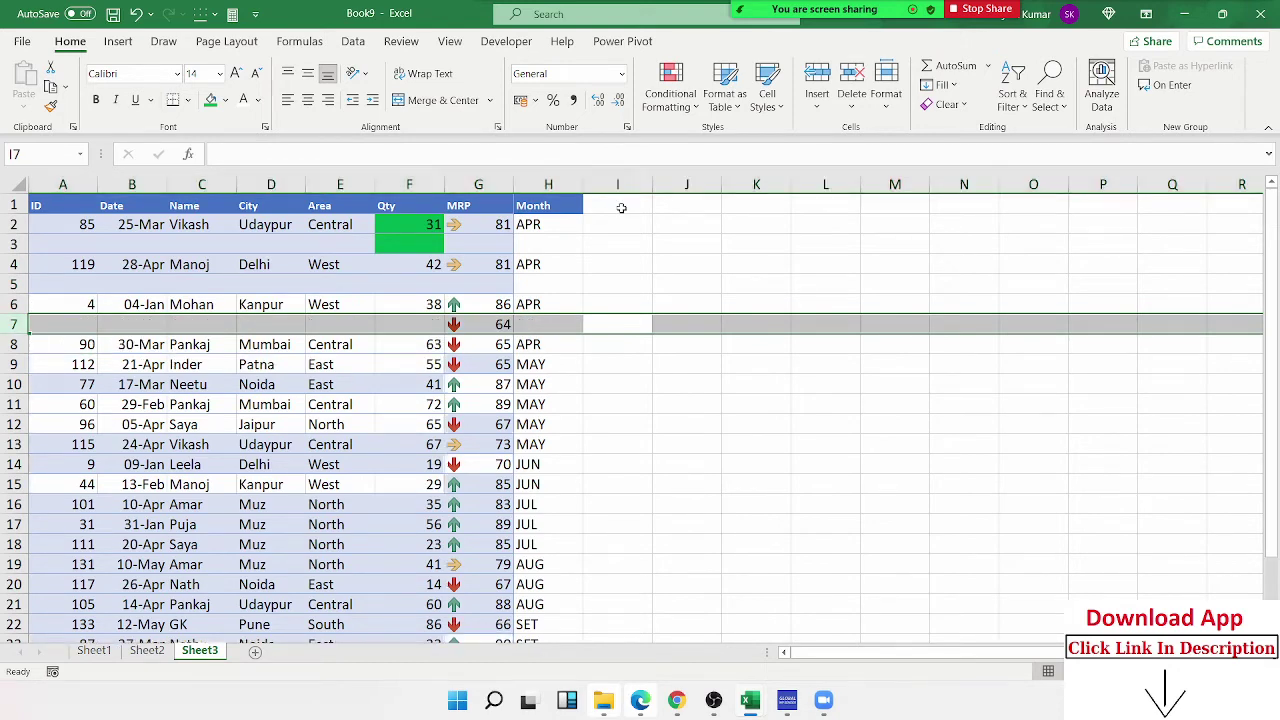
pyautogui.hotkey('ctrl', 'z')
pyautogui.hotkey('ctrl', 'z')
pyautogui.click(621, 207)
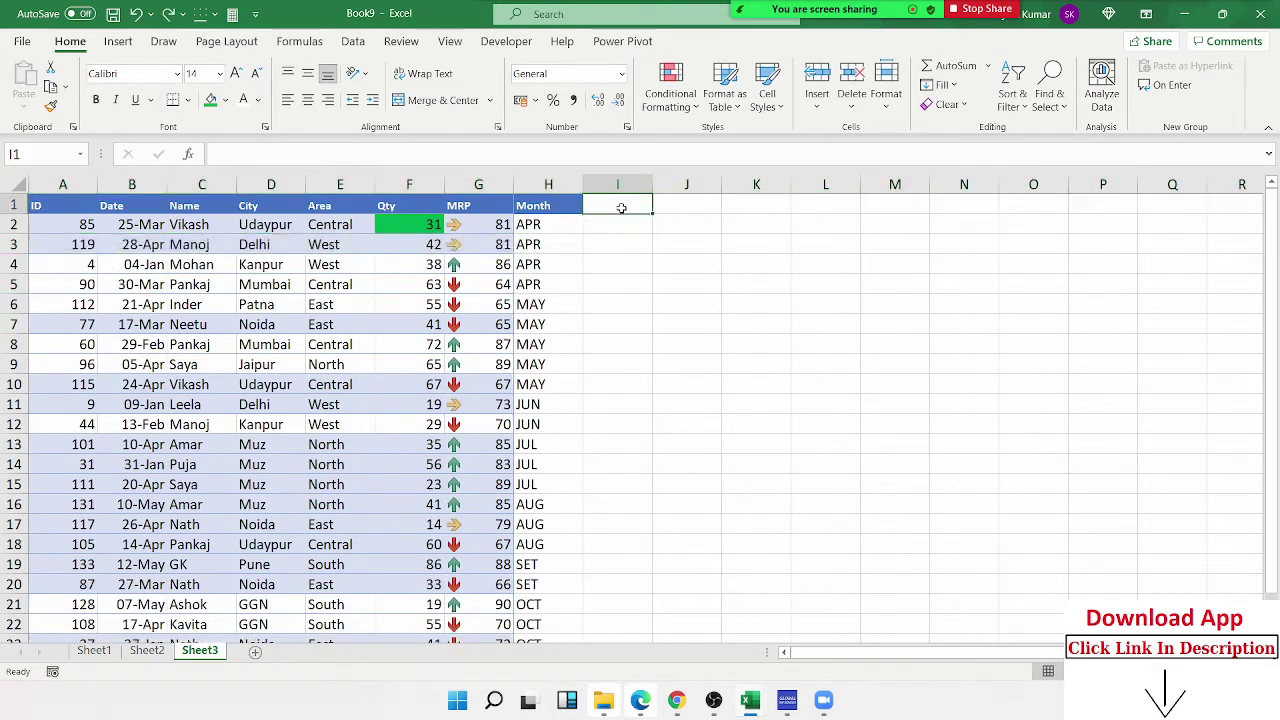
pyautogui.write('Sr')
pyautogui.press('Return')
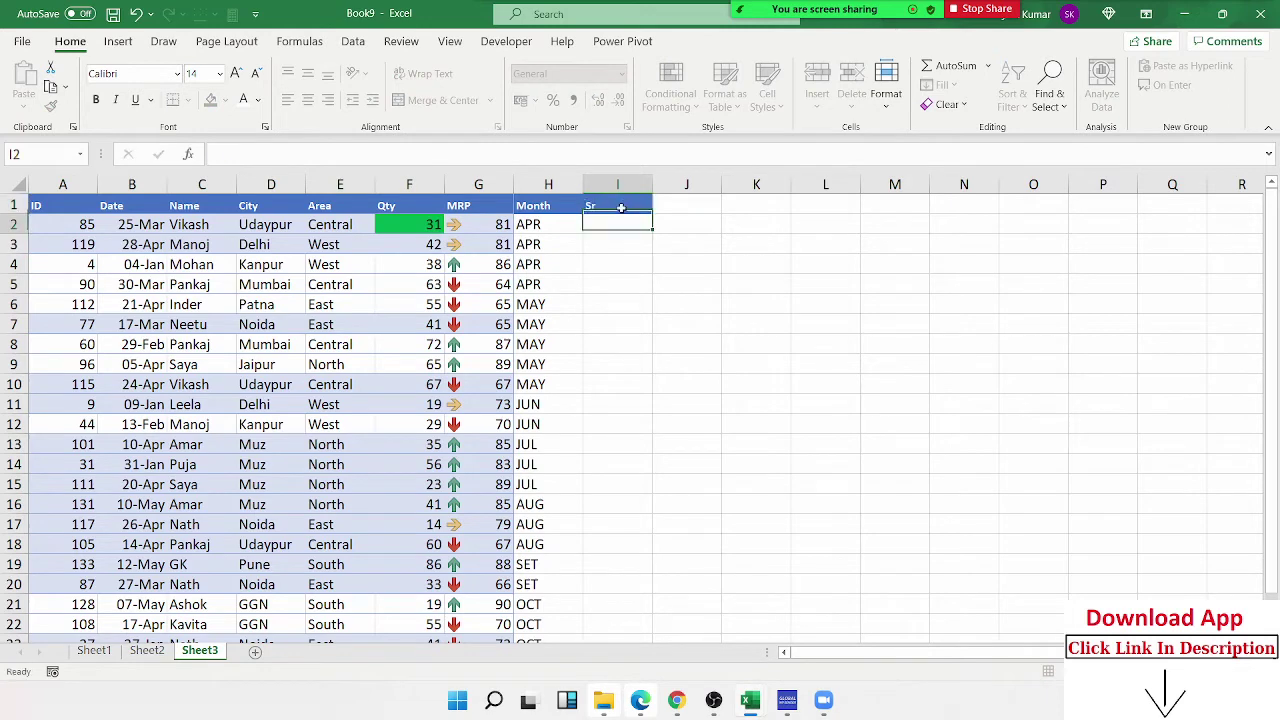
pyautogui.write('1')
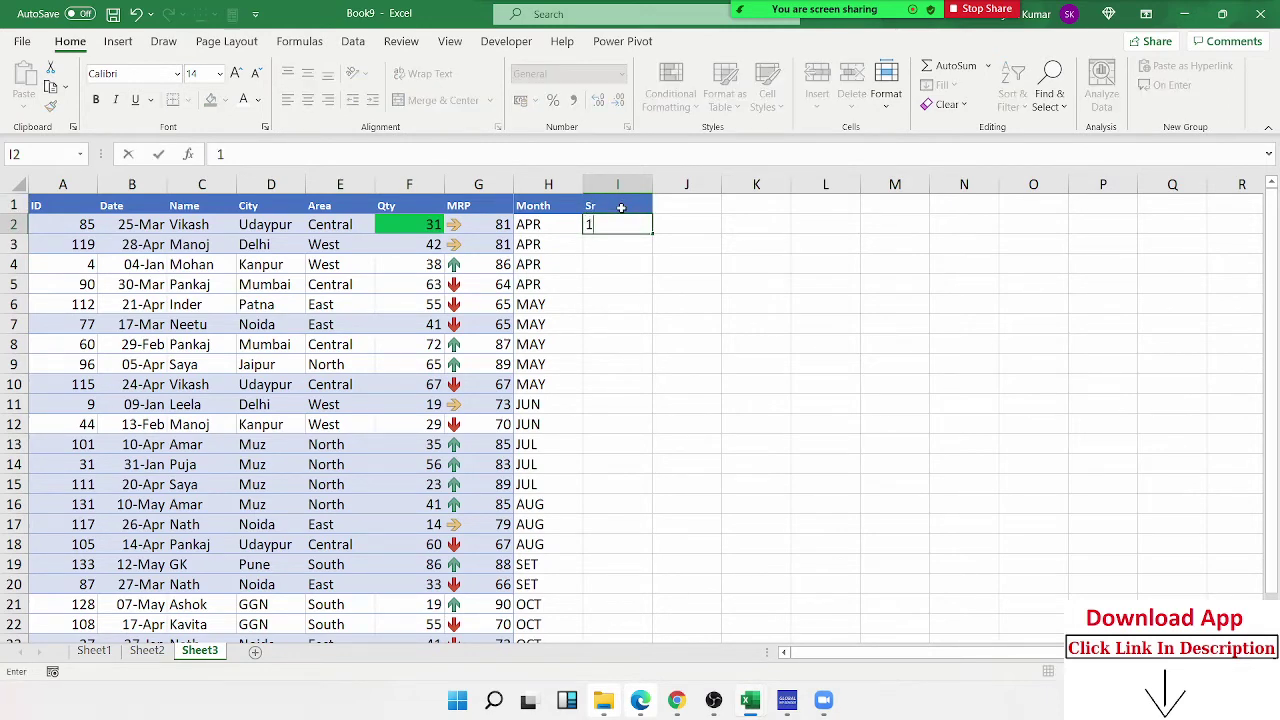
pyautogui.press('Return')
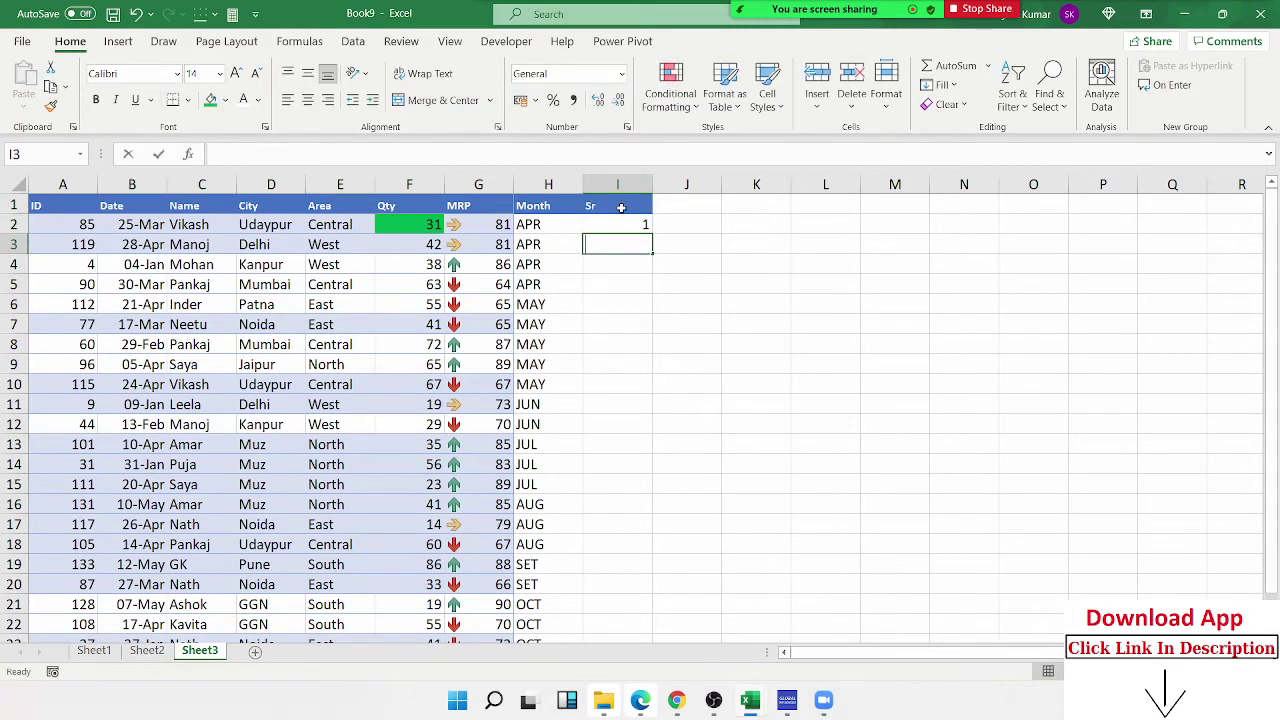
pyautogui.write('2')
pyautogui.press('Return')
pyautogui.press('Up')
pyautogui.press('Up')
pyautogui.hotkey('shift', 'Down')
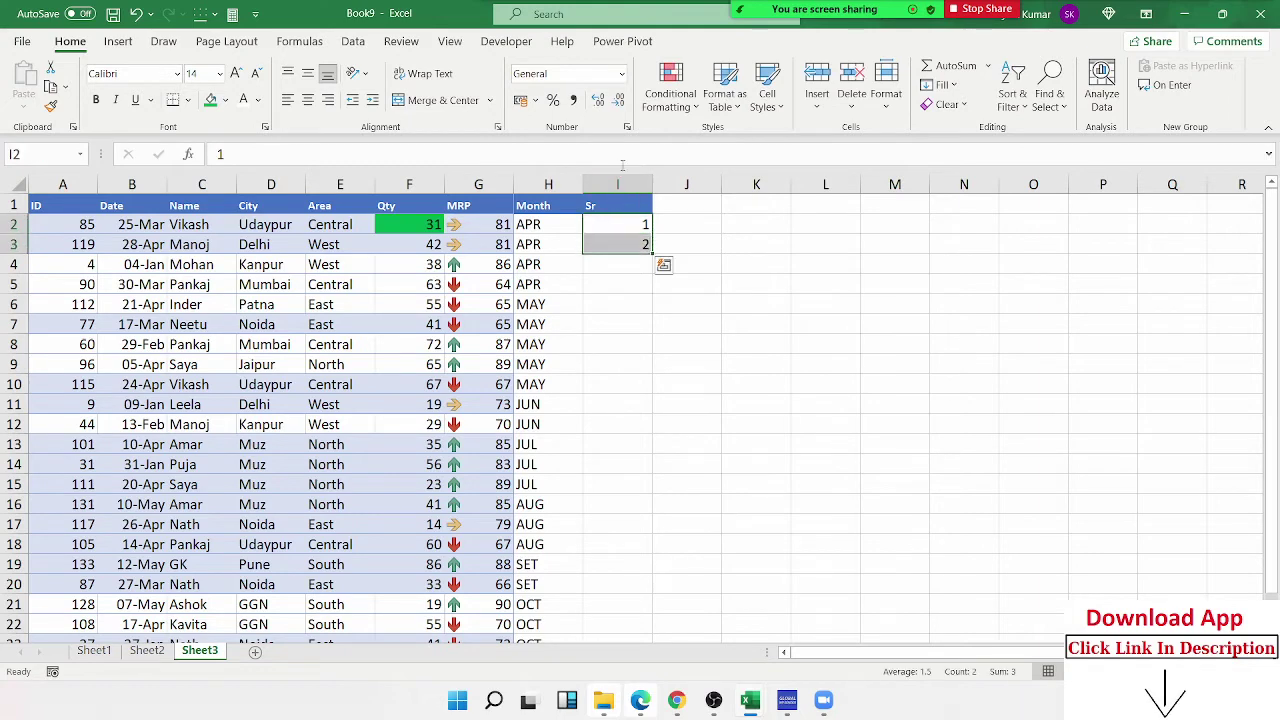
pyautogui.doubleClick(651, 256)
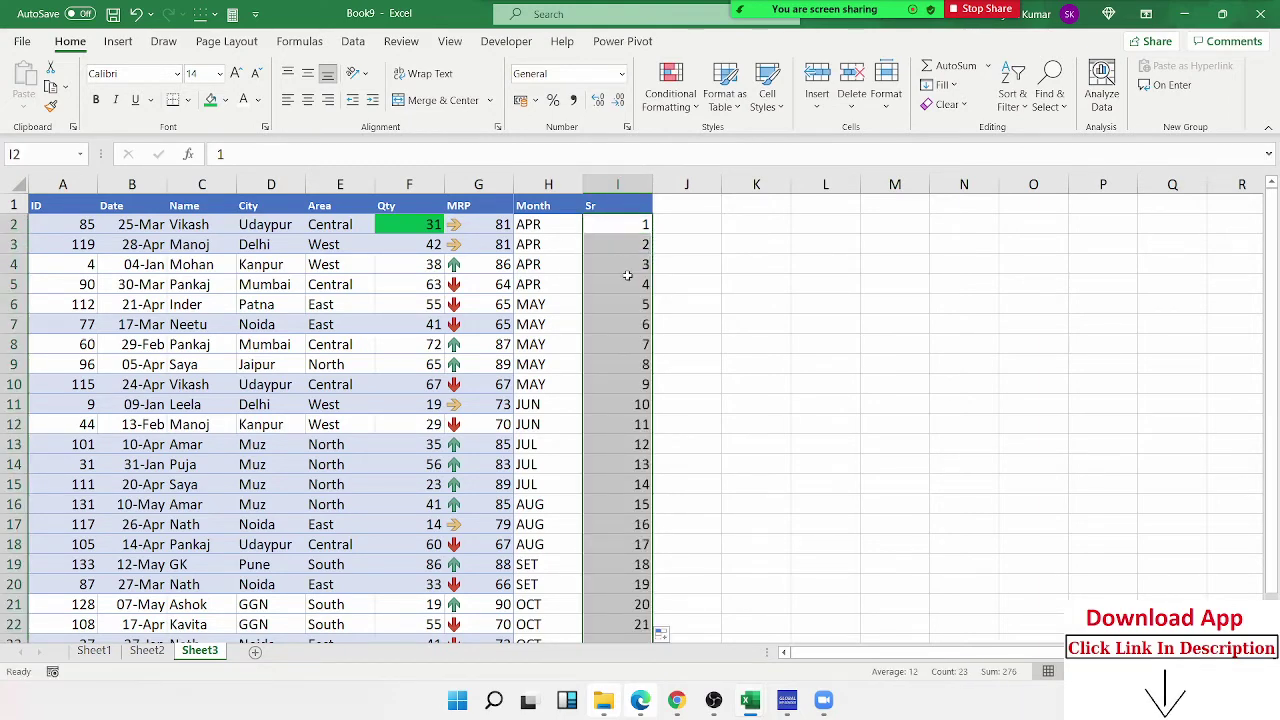
# - Copy the serial numbers 1–23 and paste them again below the table at I25
pyautogui.click(627, 277)
pyautogui.hotkey('ctrl', 'Down')
pyautogui.press('Down')
pyautogui.press('Up')
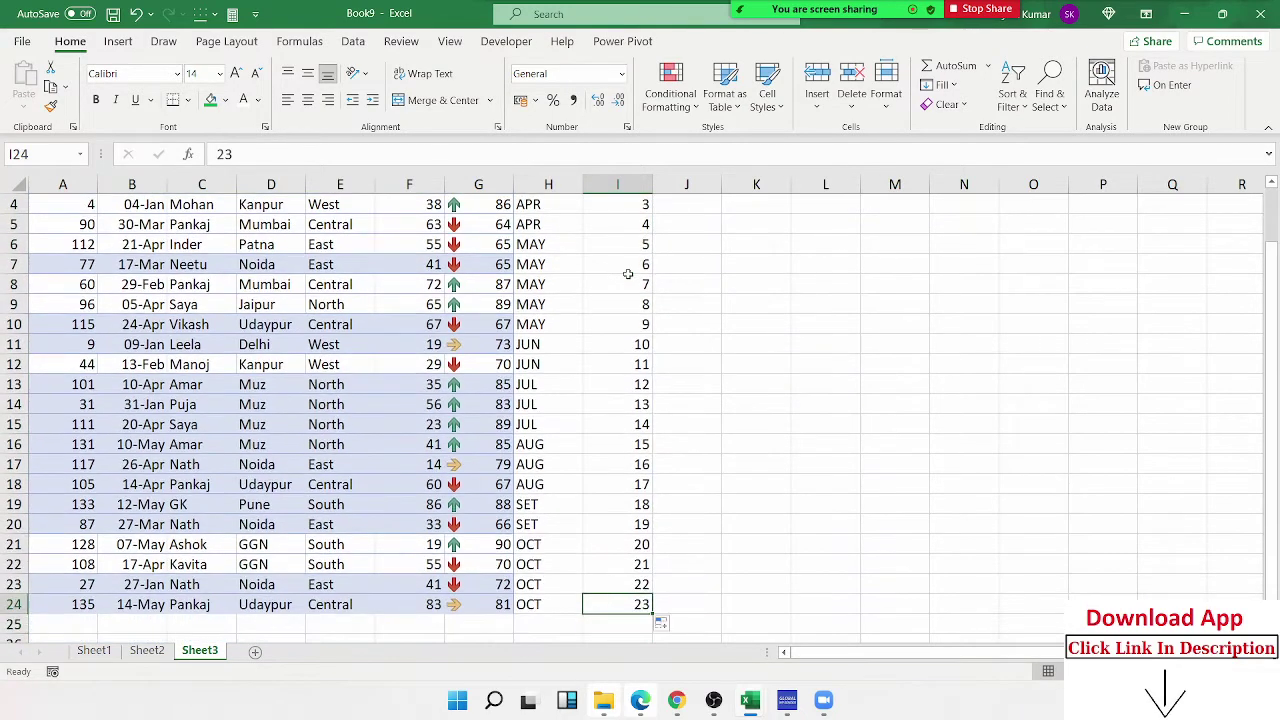
pyautogui.hotkey('ctrl', 'shift', 'Up')
pyautogui.hotkey('ctrl', 'c')
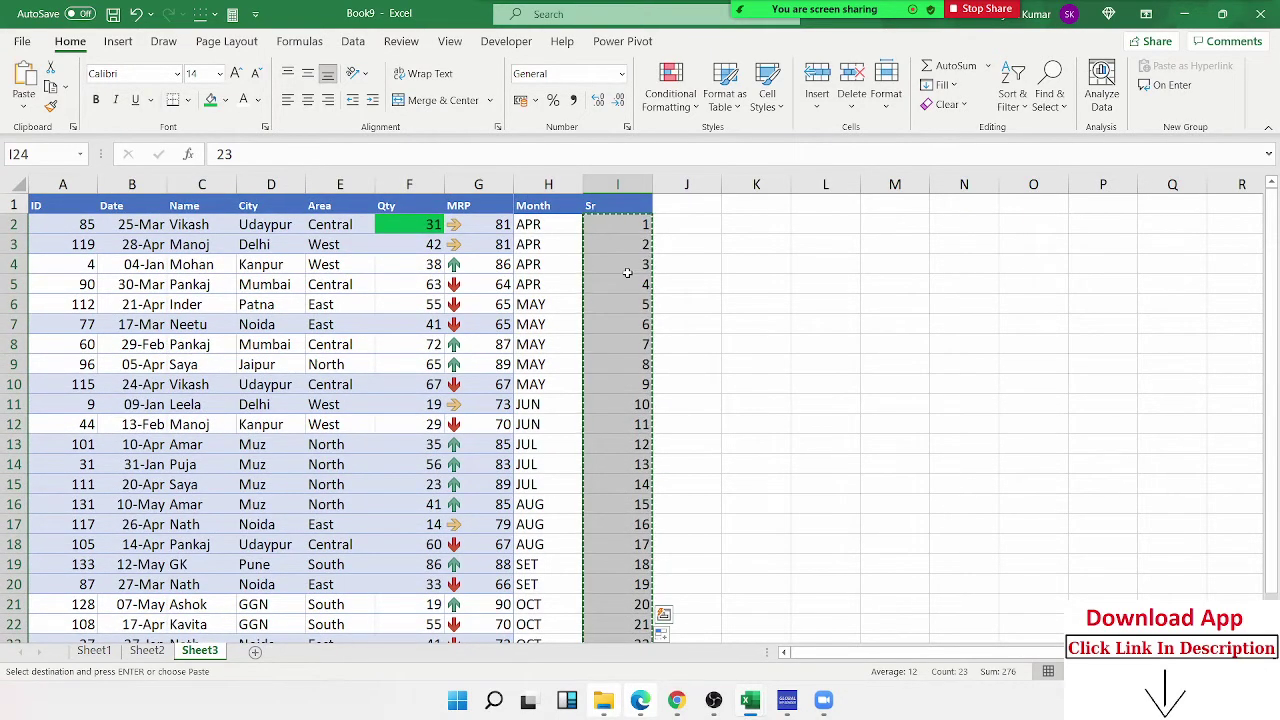
pyautogui.hotkey('ctrl', 'Down')
pyautogui.hotkey('ctrl', 'Up')
pyautogui.press('Down')
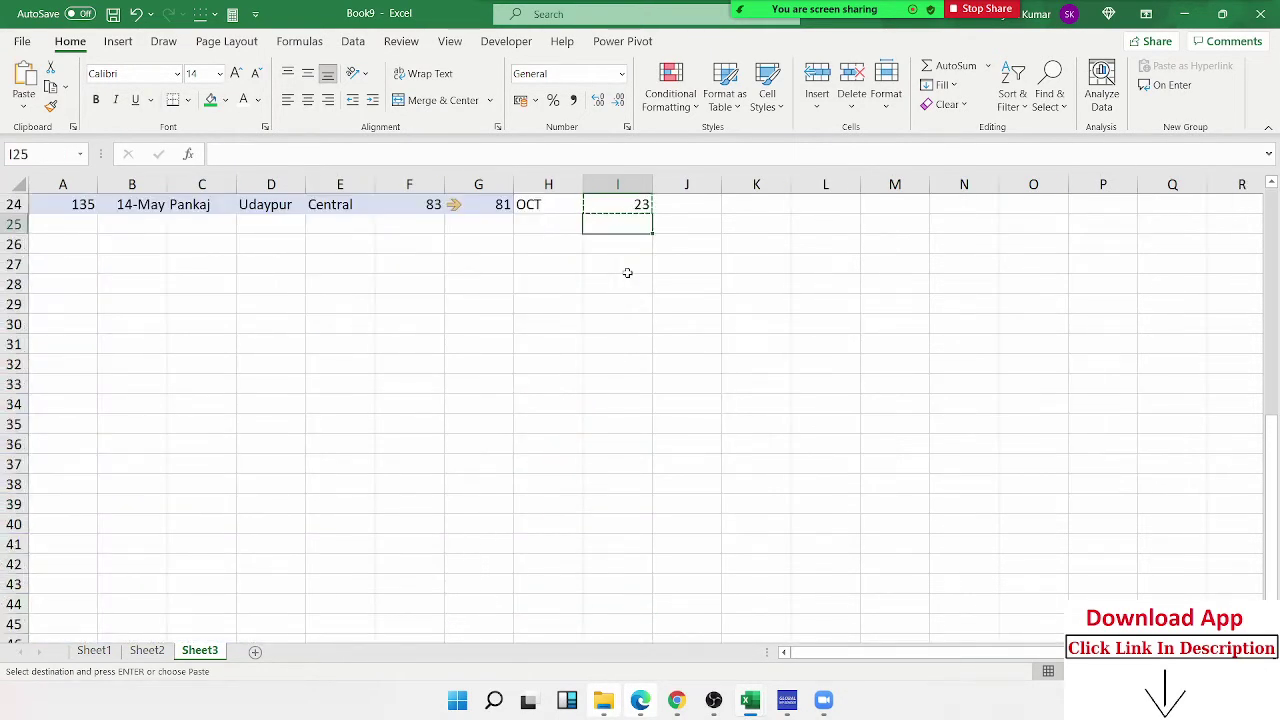
pyautogui.hotkey('ctrl', 'v')
pyautogui.press('Escape')
# - Select the whole range A1:I47, including headers and the repeated serials
pyautogui.hotkey('ctrl', 'Down')
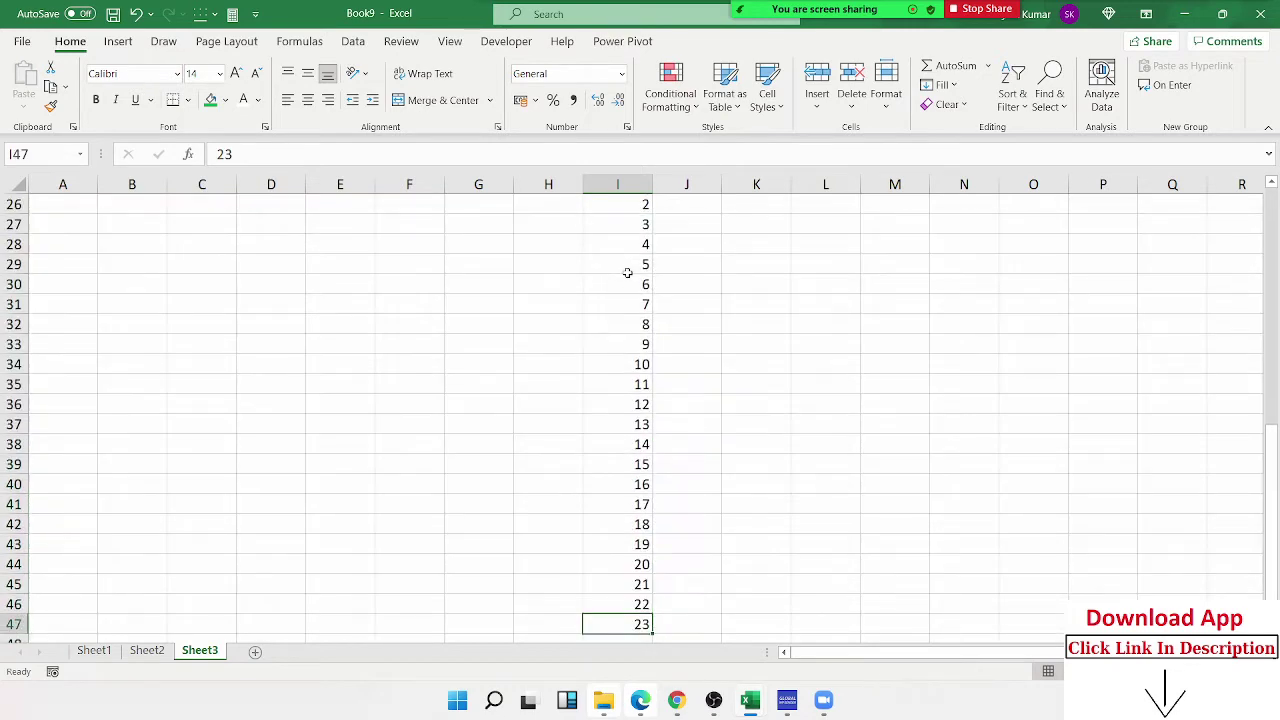
pyautogui.hotkey('ctrl', 'shift', 'Left')
pyautogui.hotkey('ctrl', 'shift', 'Up')
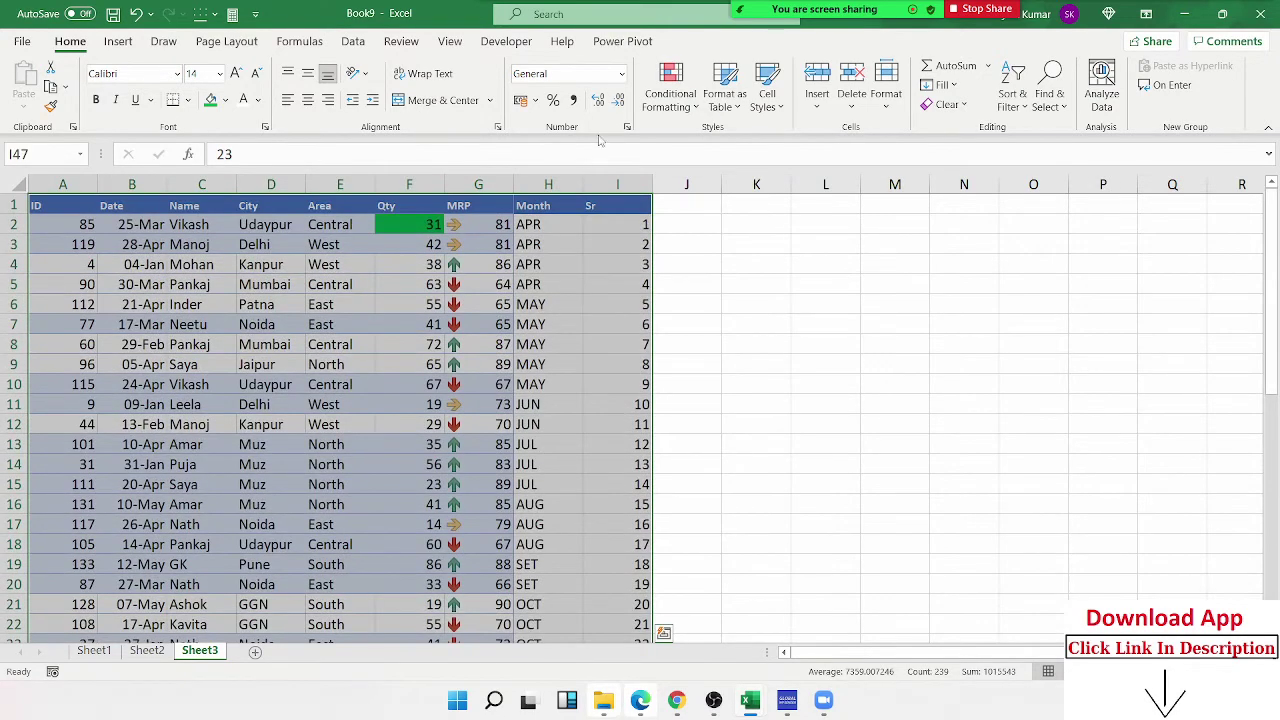
# - Custom-sort the A1:I47 range by the Sr column
pyautogui.click(1015, 108)
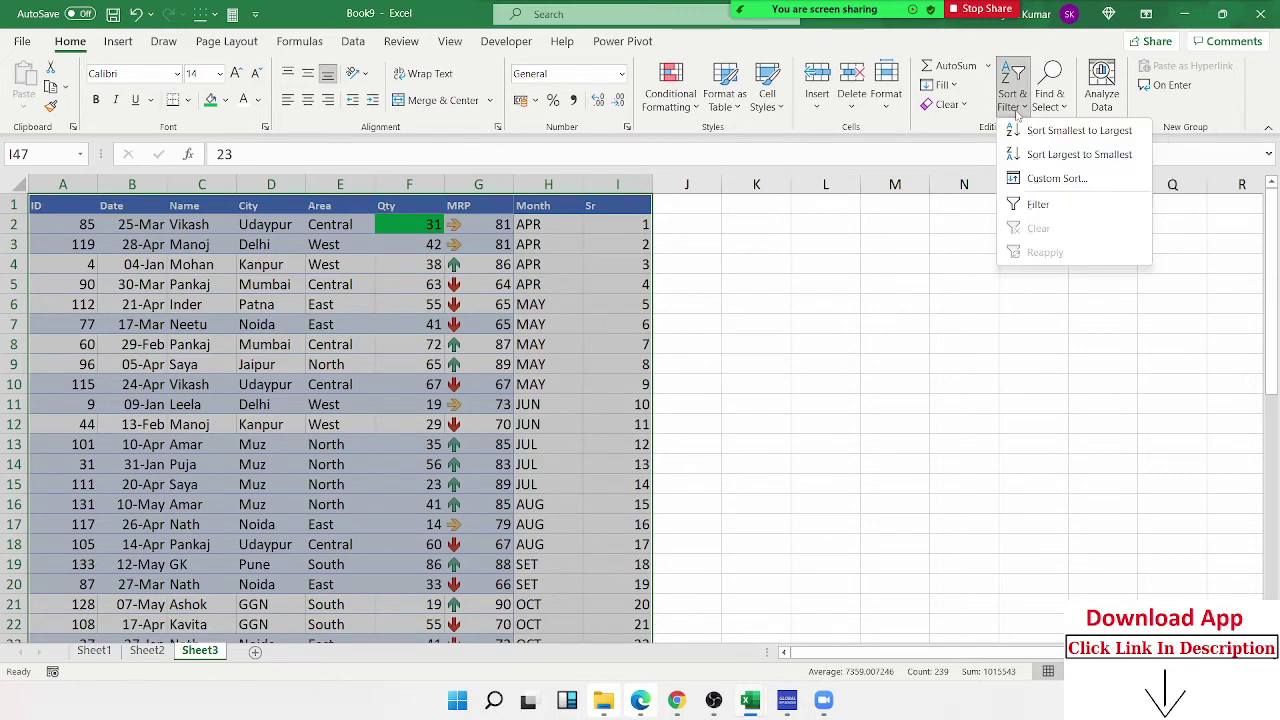
pyautogui.click(1048, 179)
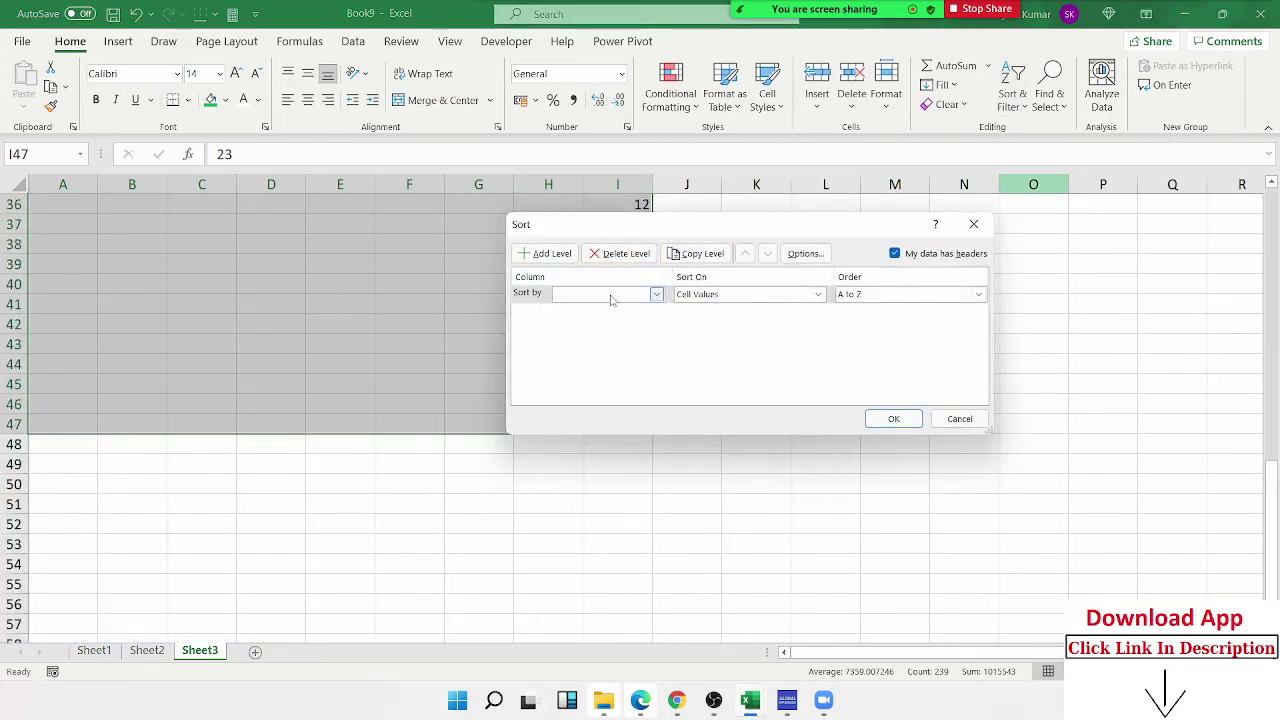
pyautogui.click(609, 295)
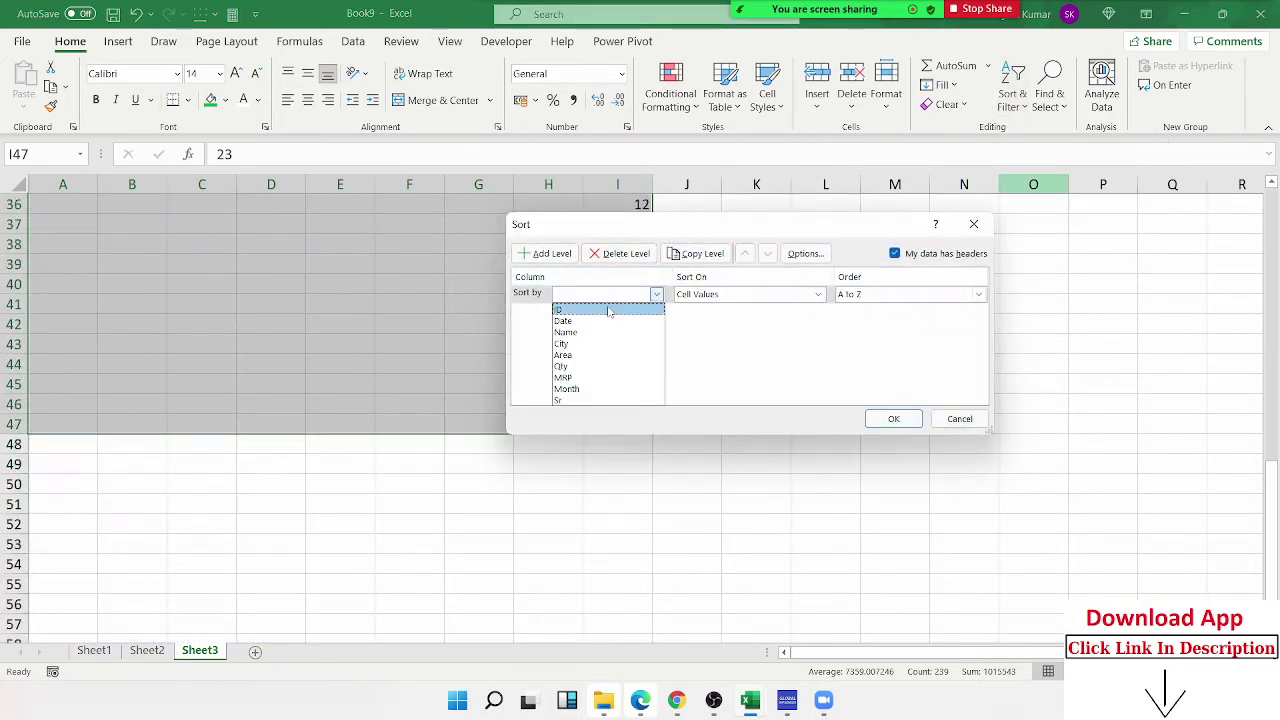
pyautogui.click(599, 400)
pyautogui.click(900, 420)
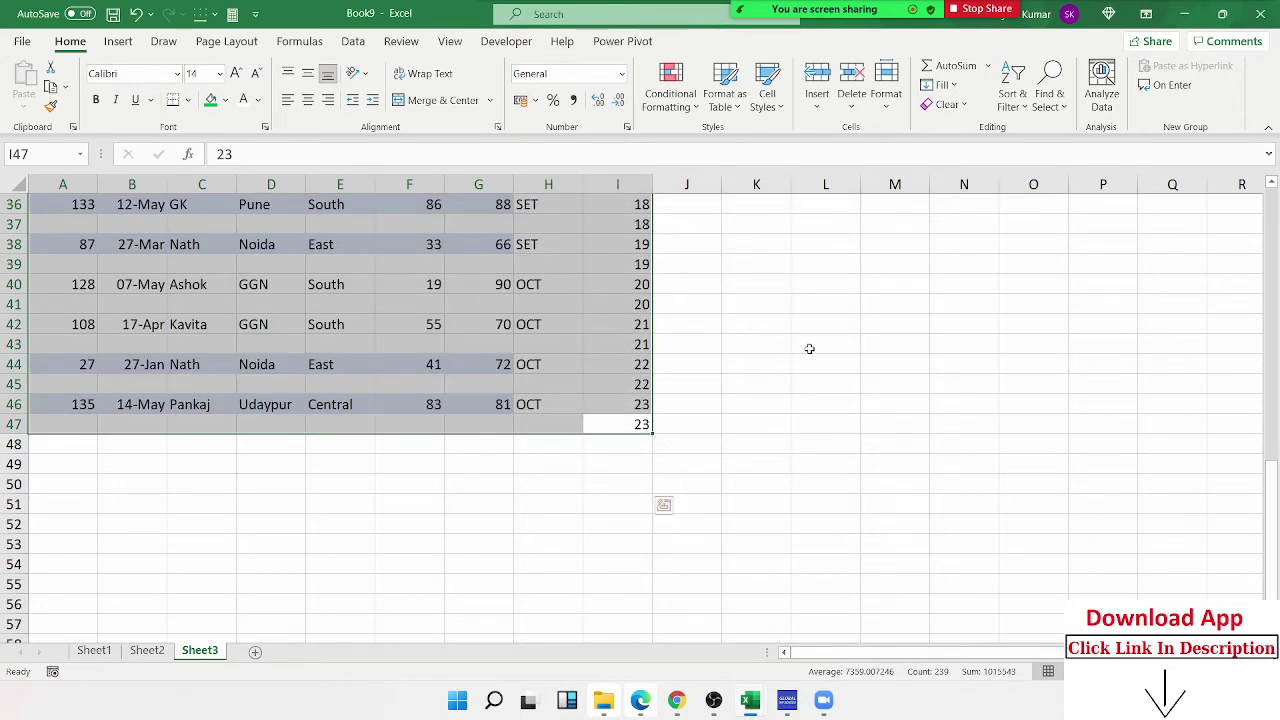
pyautogui.scroll(12, 809, 349)
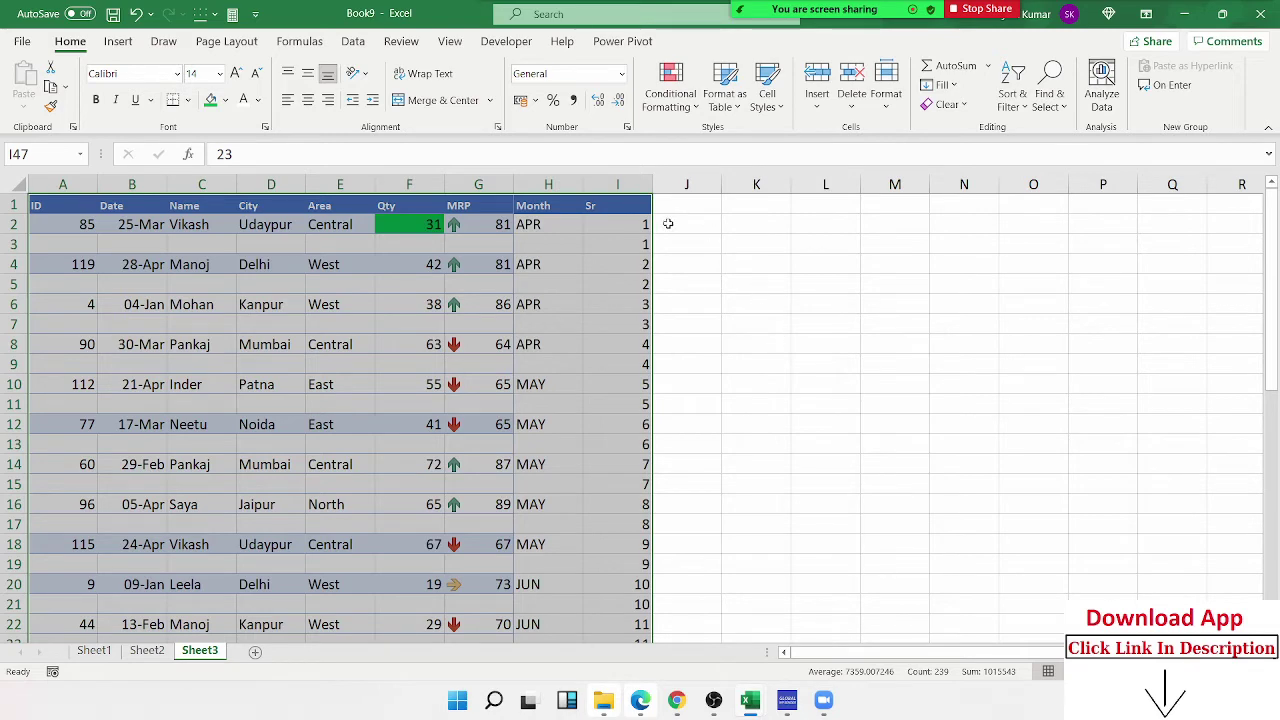
# - Clear the Sr numbers from column I and select the table A1:H46
pyautogui.click(616, 186)
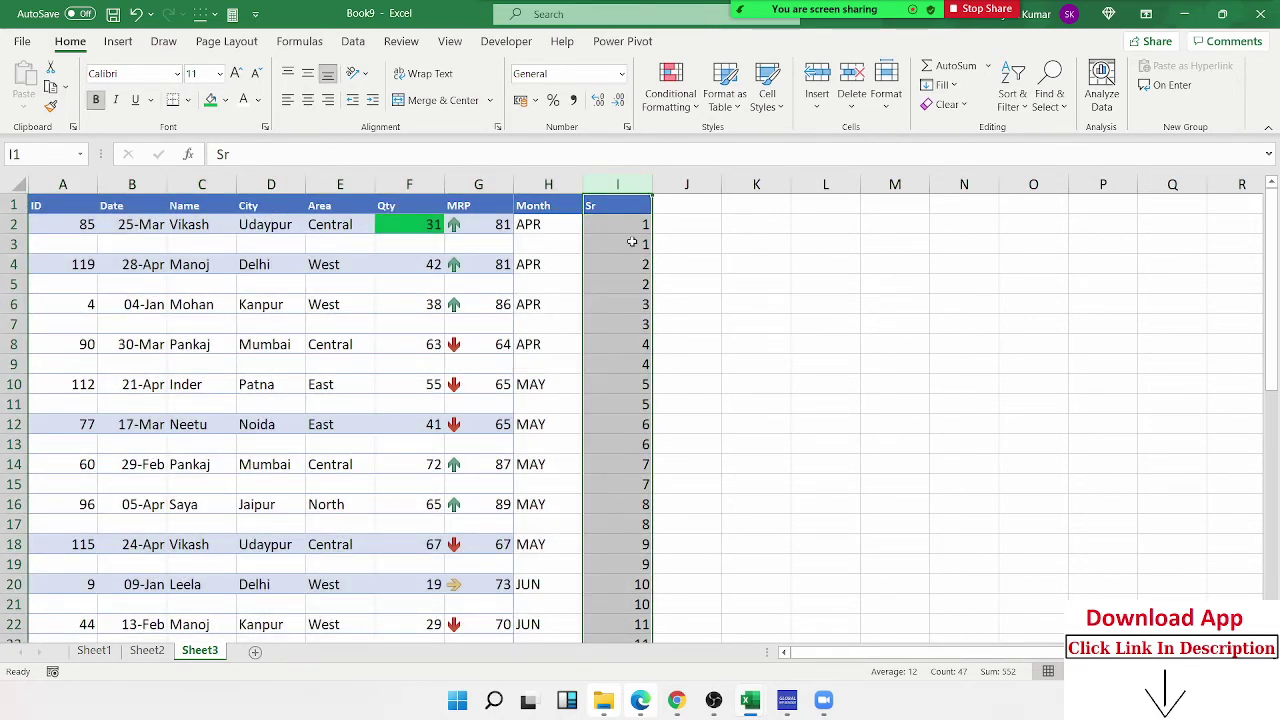
pyautogui.press('Delete')
pyautogui.click(38, 206)
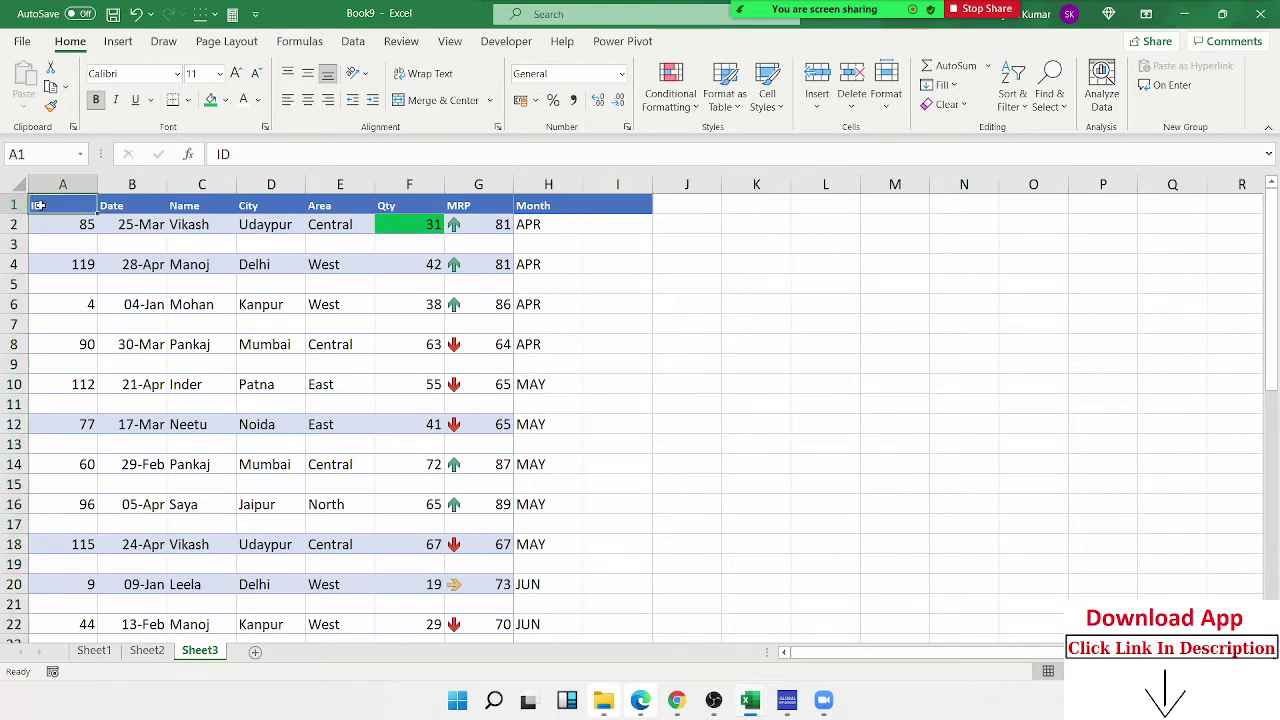
pyautogui.scroll(-1, 214, 347)
pyautogui.scroll(-6, 409, 457)
pyautogui.scroll(-11, 411, 457)
pyautogui.scroll(3, 449, 443)
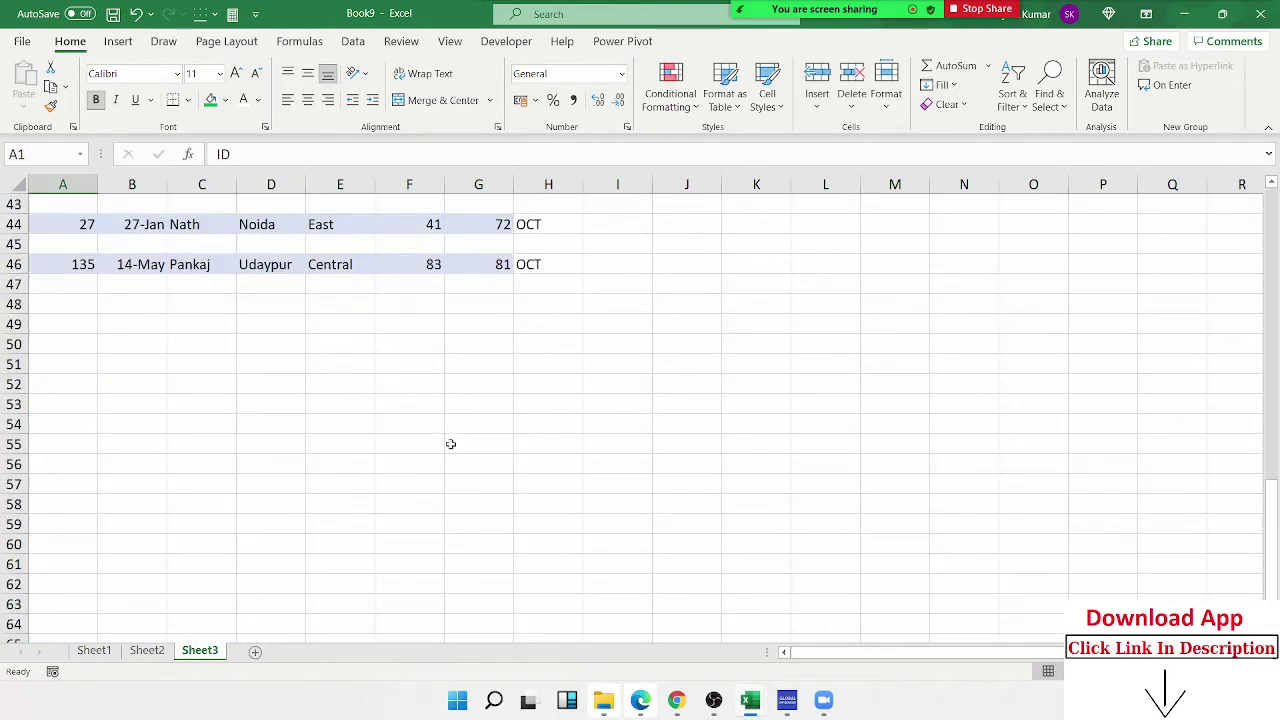
pyautogui.keyDown('shift'); pyautogui.click(553, 269); pyautogui.keyUp('shift')
pyautogui.scroll(5, 550, 268)
pyautogui.scroll(4, 545, 272)
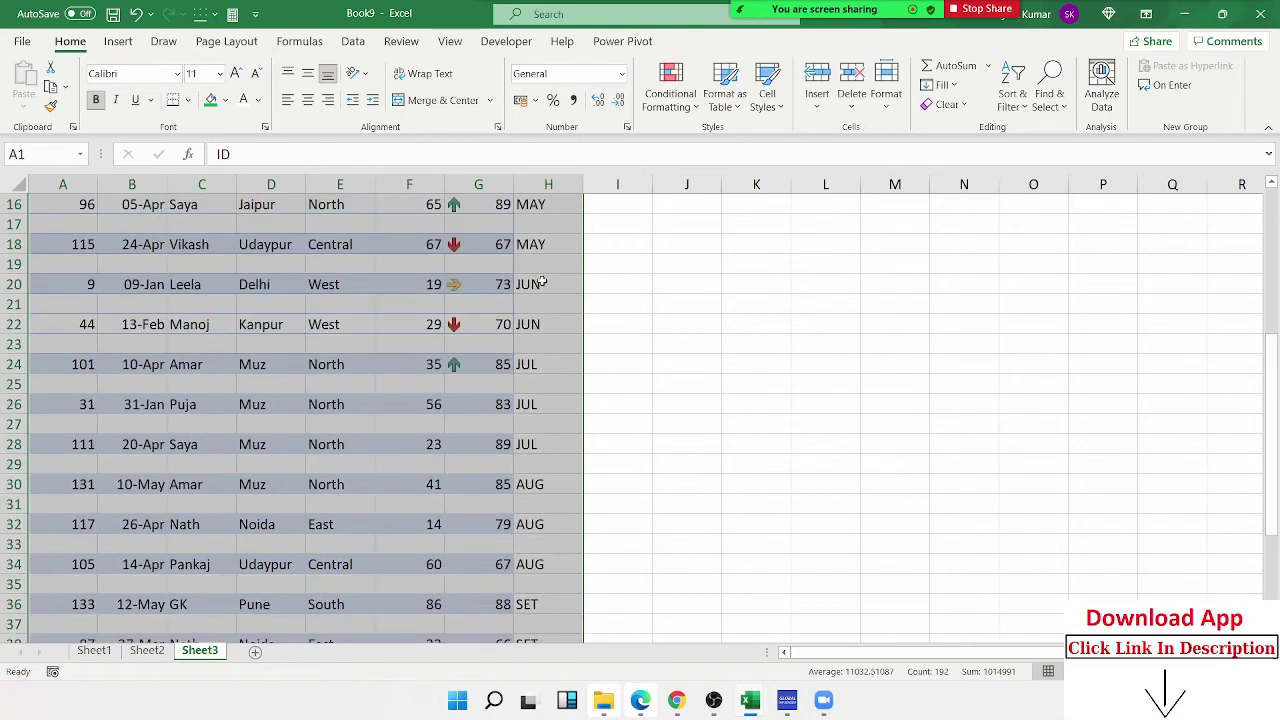
pyautogui.scroll(4, 540, 274)
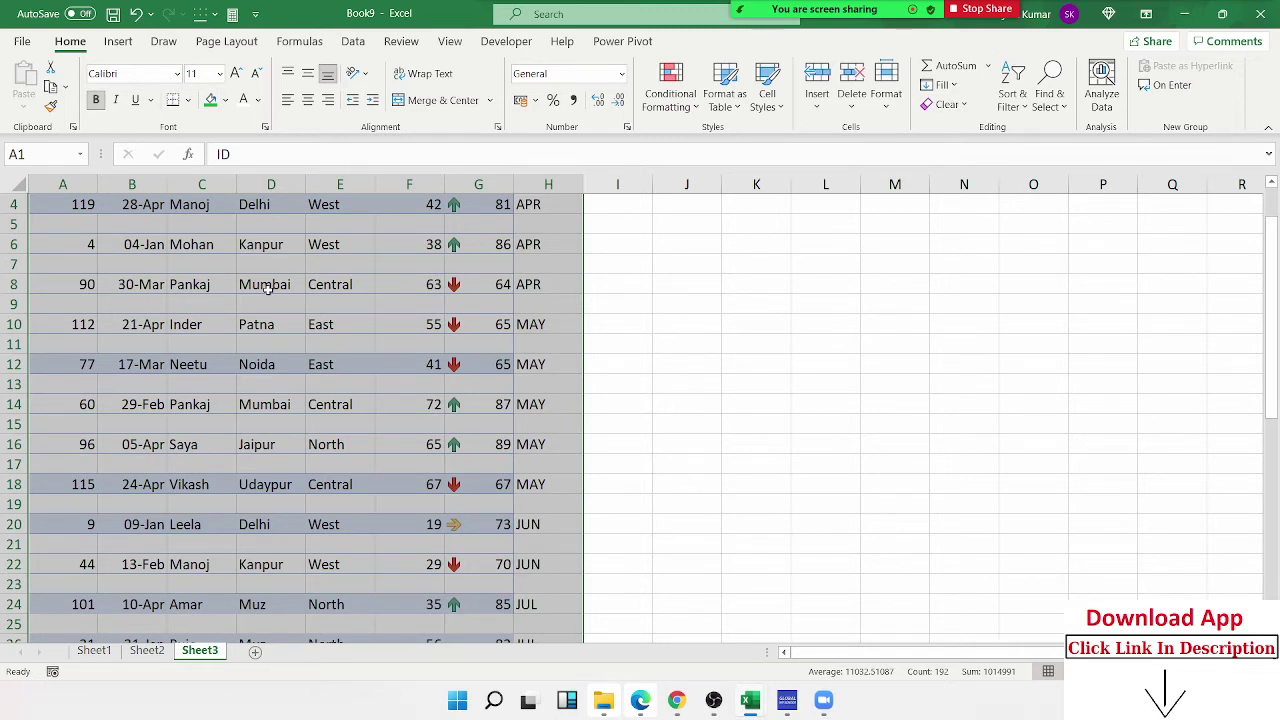
# - Custom-sort the table by ID, Smallest to Largest, and scroll down to check the bottom rows
pyautogui.click(1015, 100)
pyautogui.click(1050, 178)
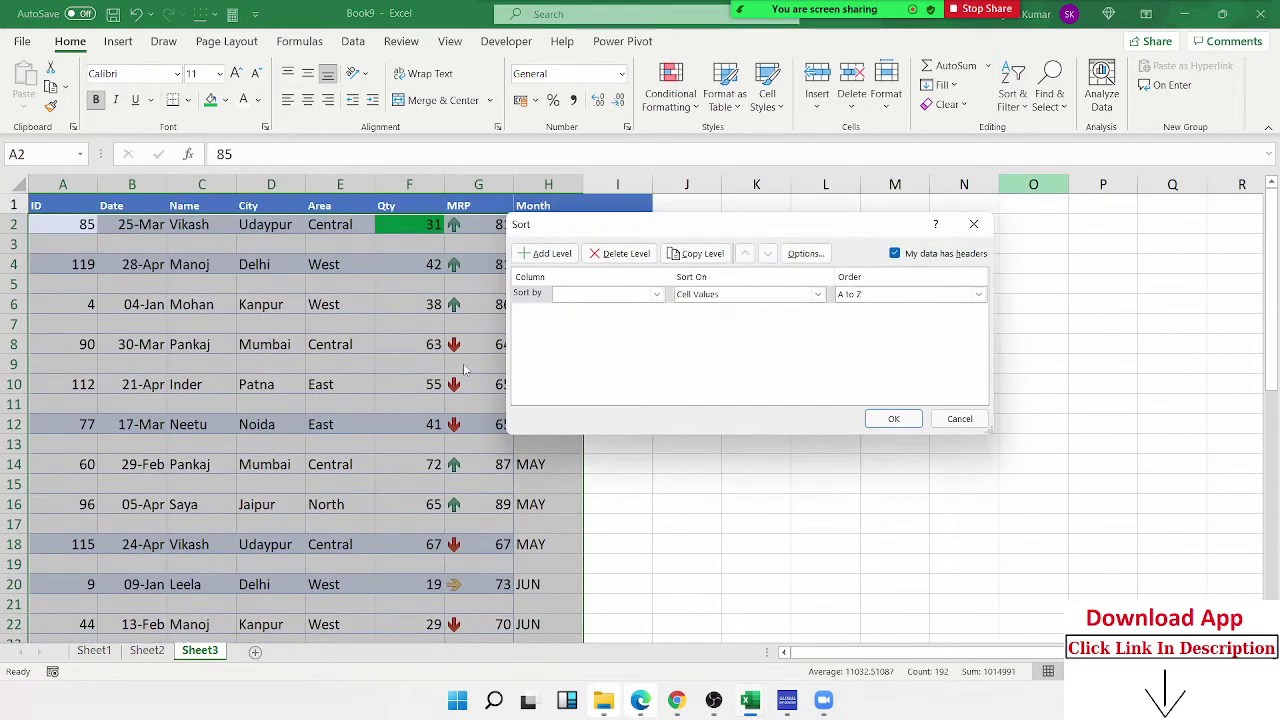
pyautogui.click(568, 296)
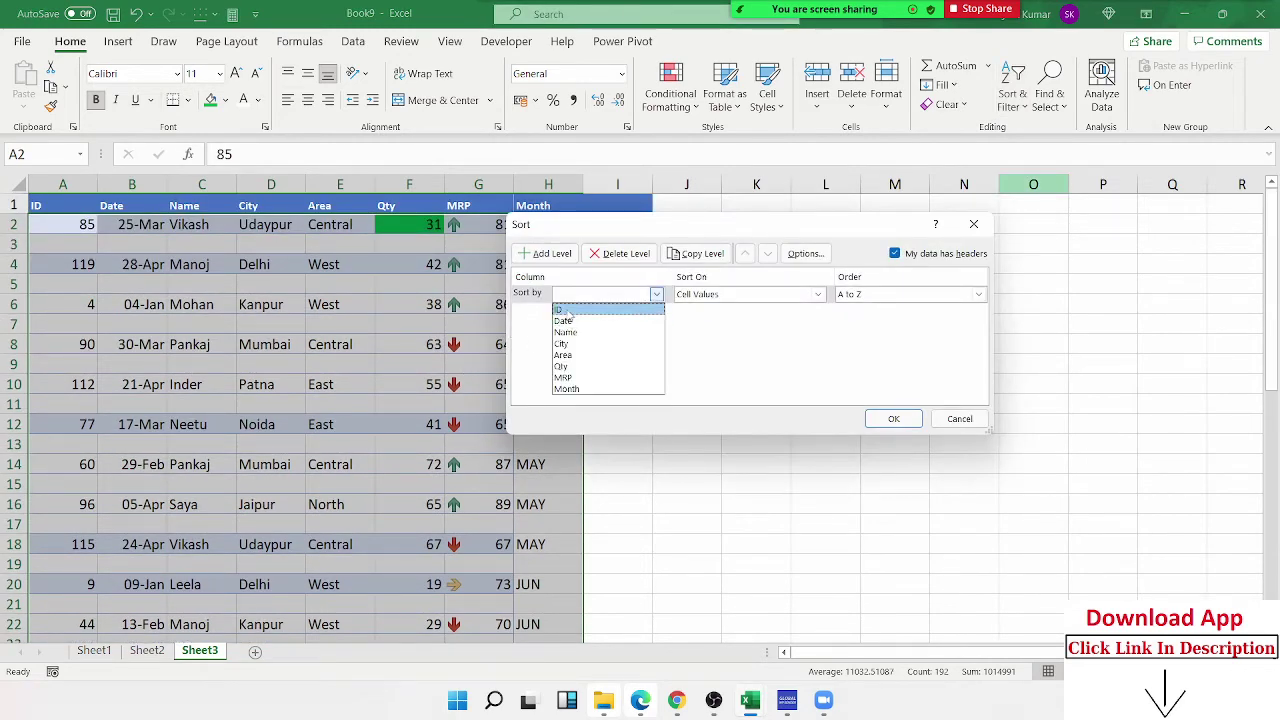
pyautogui.click(575, 309)
pyautogui.click(892, 419)
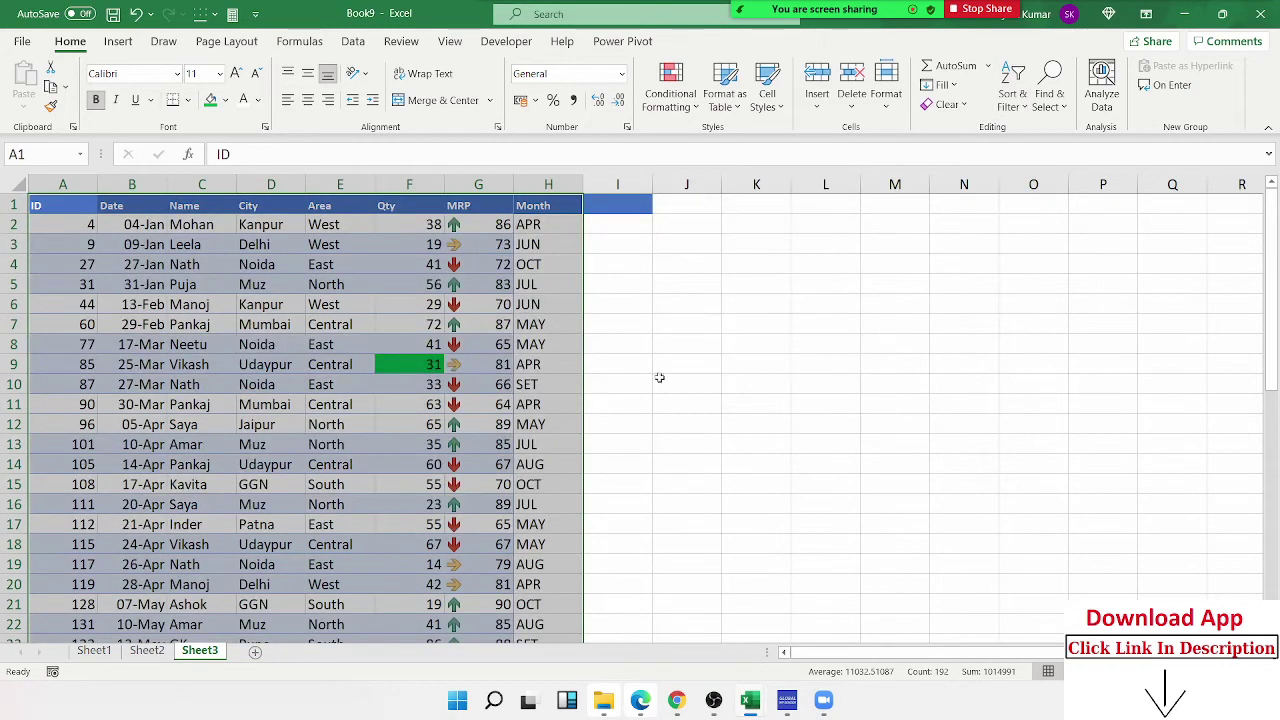
pyautogui.scroll(-6, 487, 323)
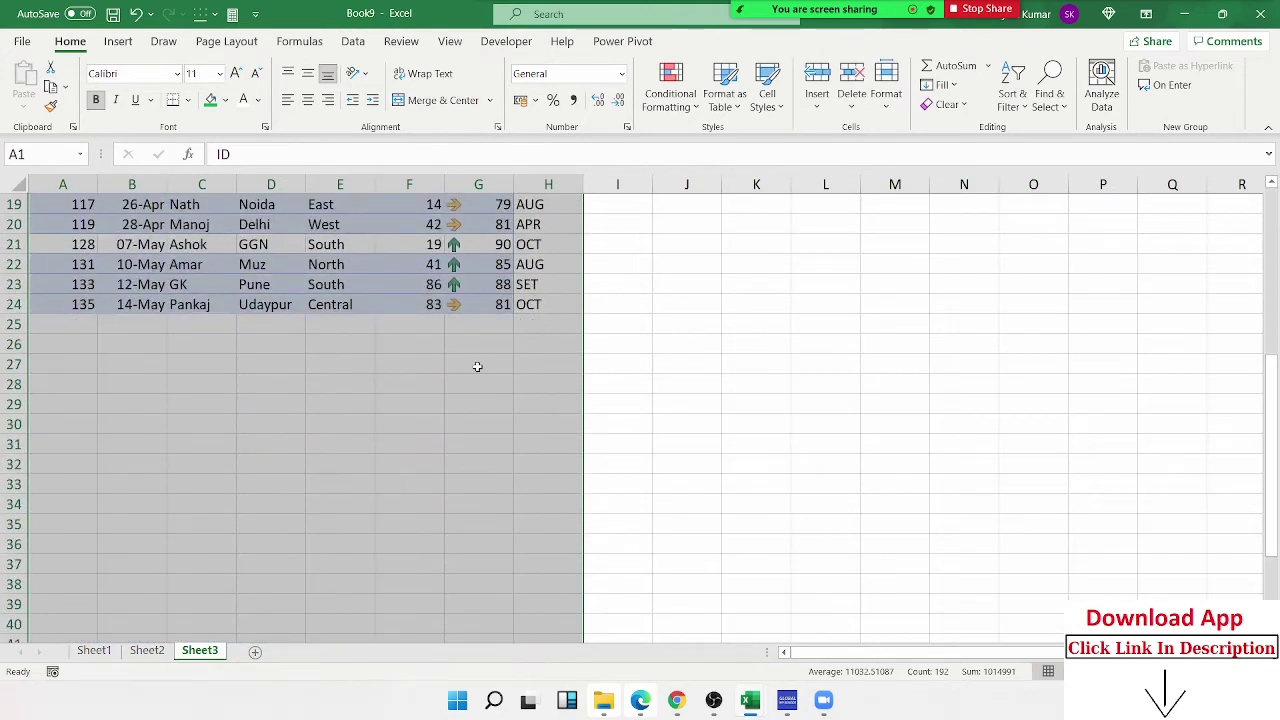
pyautogui.scroll(-2, 477, 367)
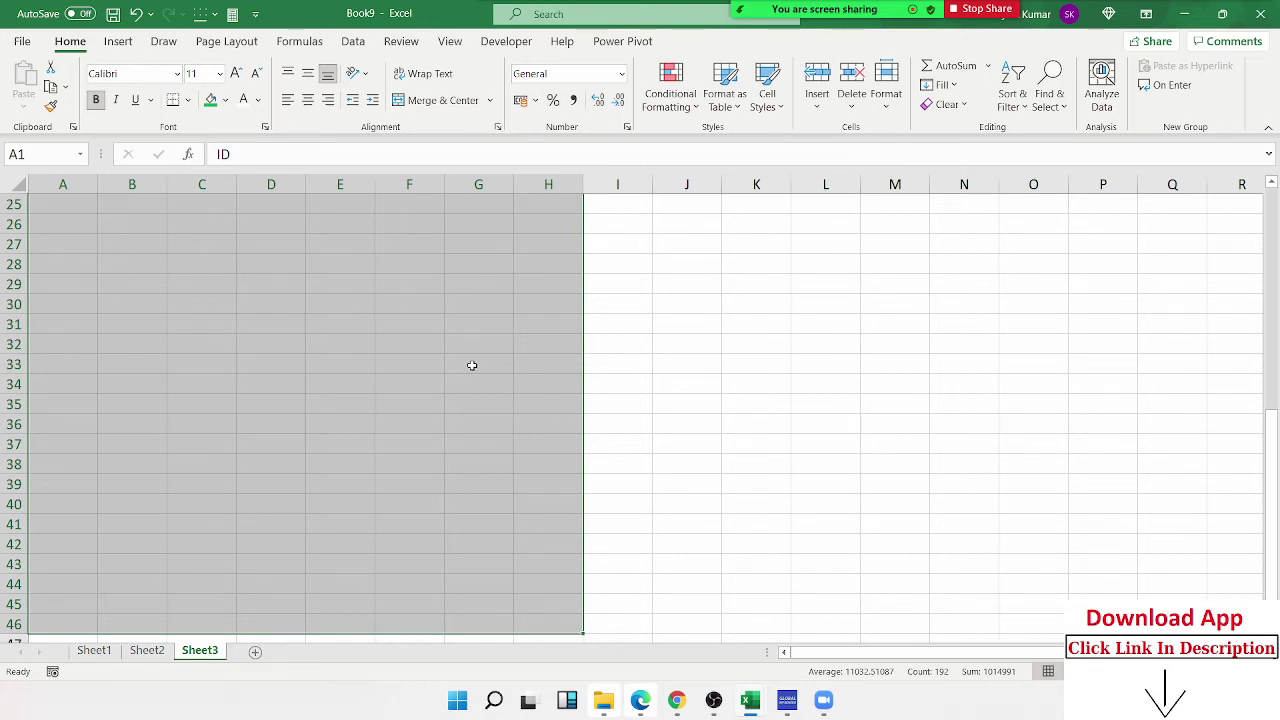
# - Undo the last sort, then custom-sort the records by the ID column (listed as 85)
pyautogui.hotkey('ctrl', 'z')
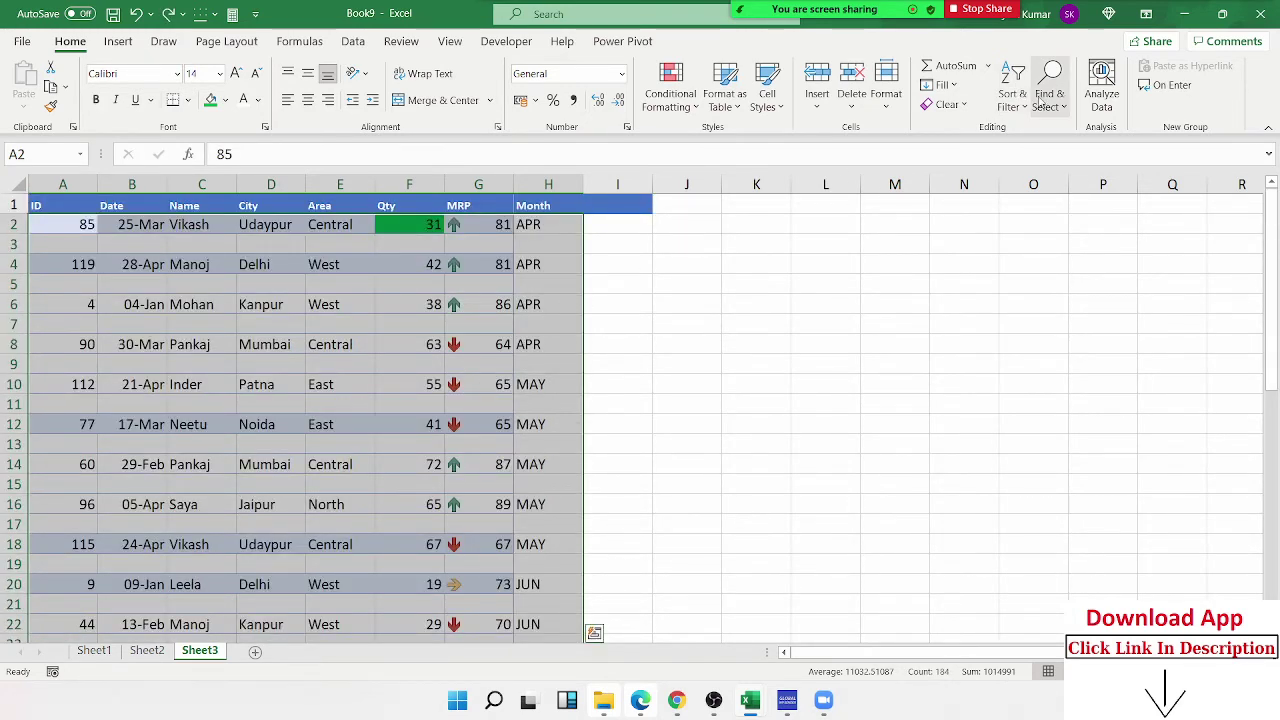
pyautogui.click(1030, 108)
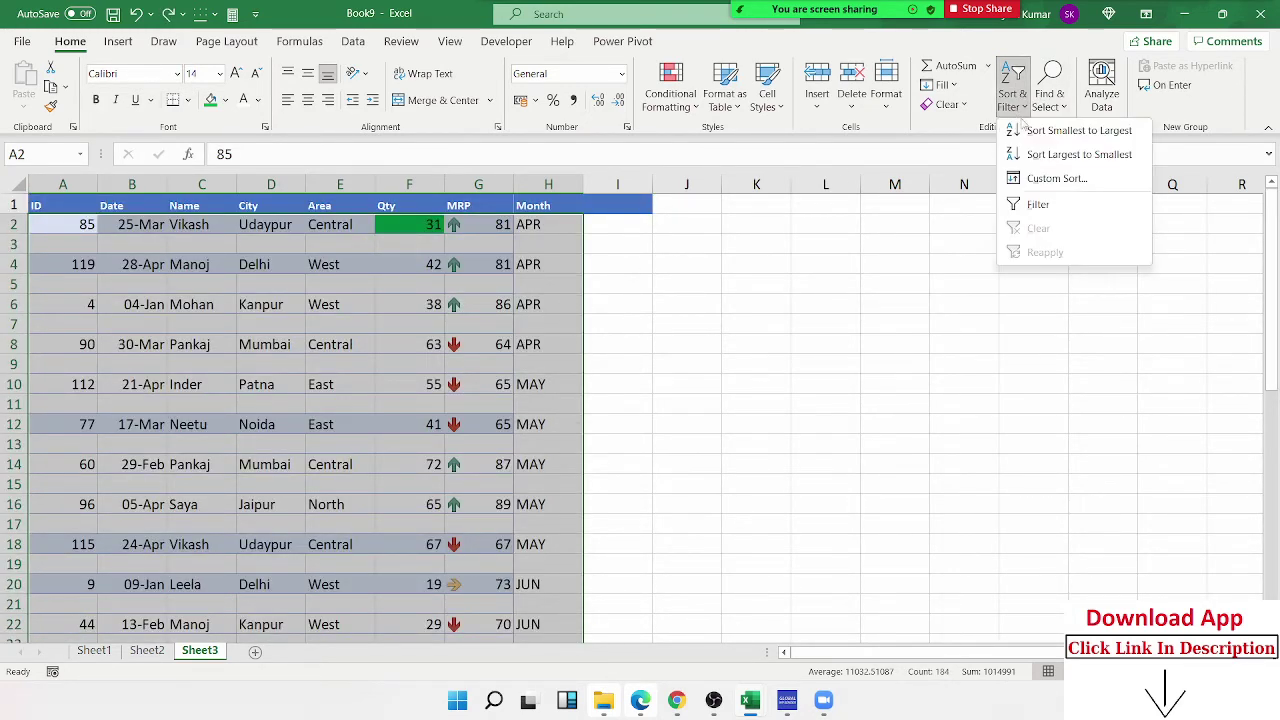
pyautogui.click(1040, 176)
pyautogui.click(578, 296)
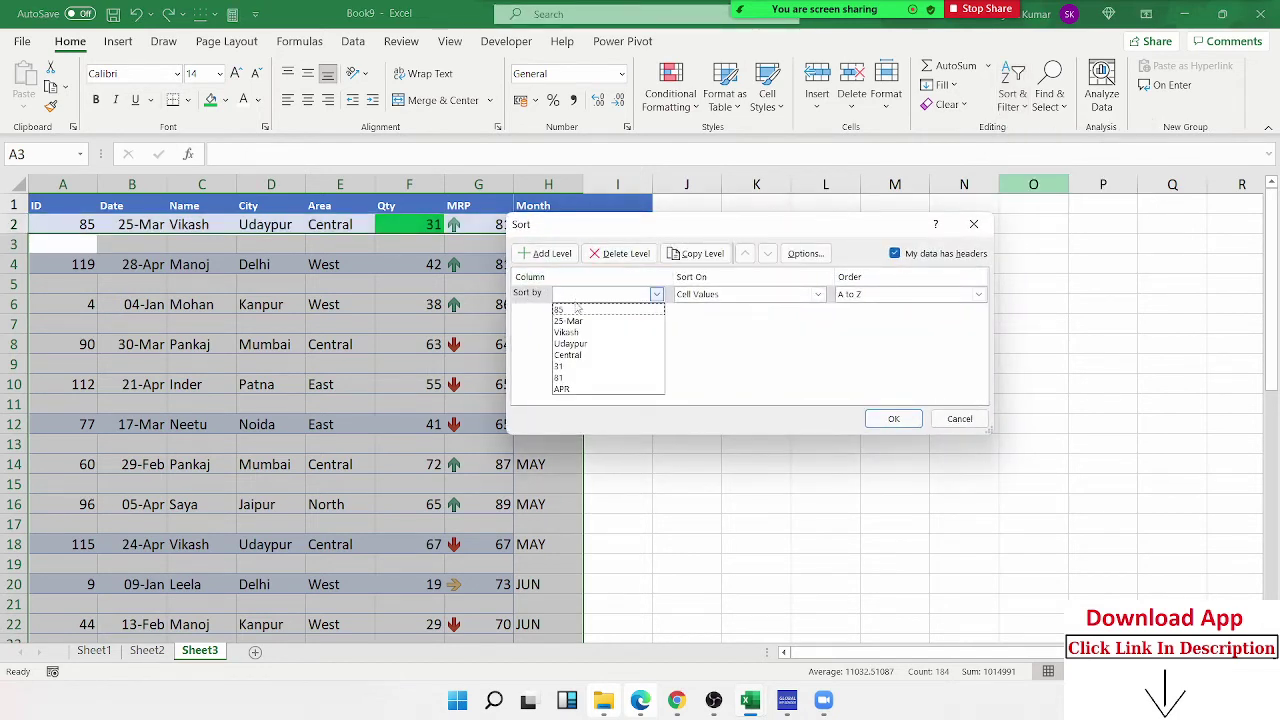
pyautogui.click(575, 309)
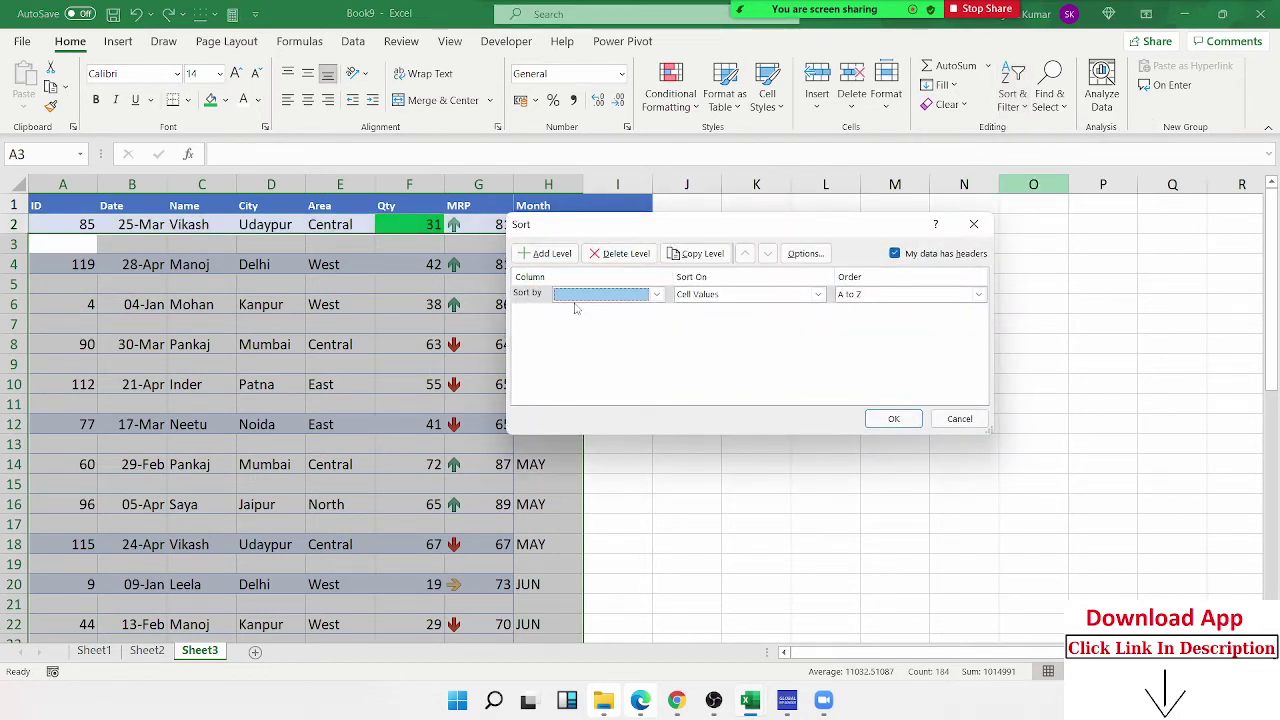
pyautogui.click(578, 297)
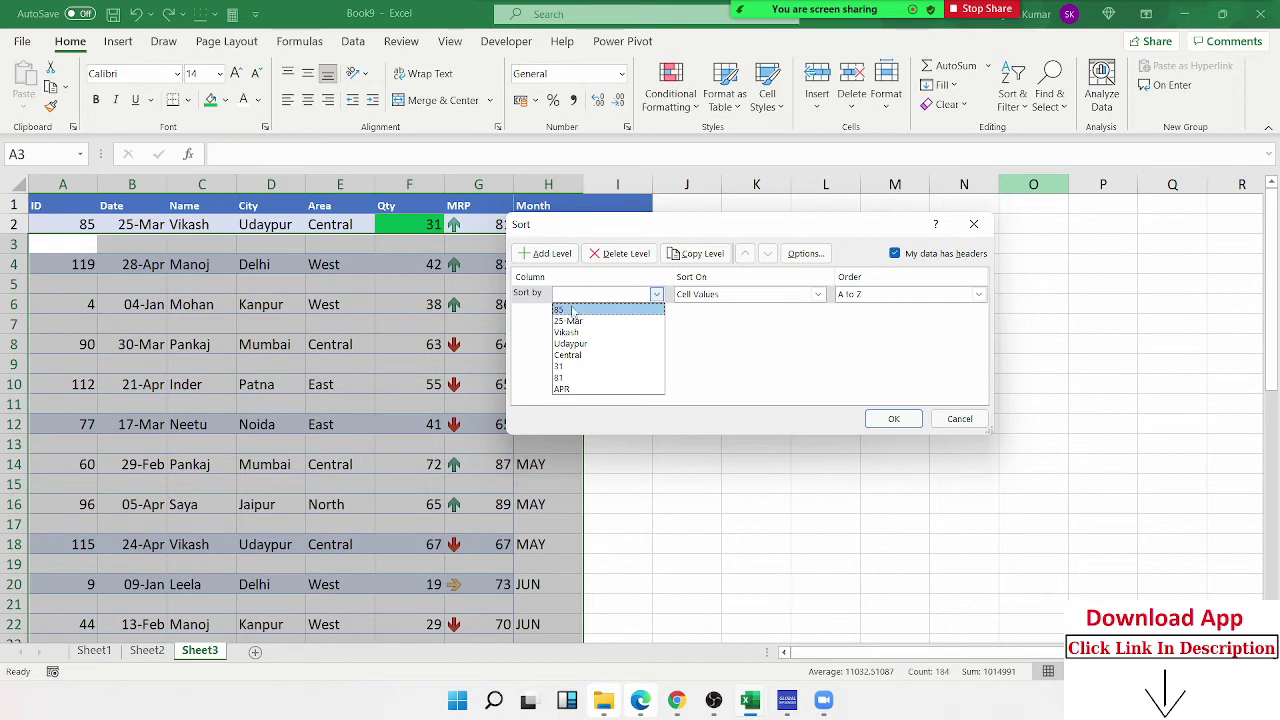
pyautogui.click(573, 310)
pyautogui.click(893, 418)
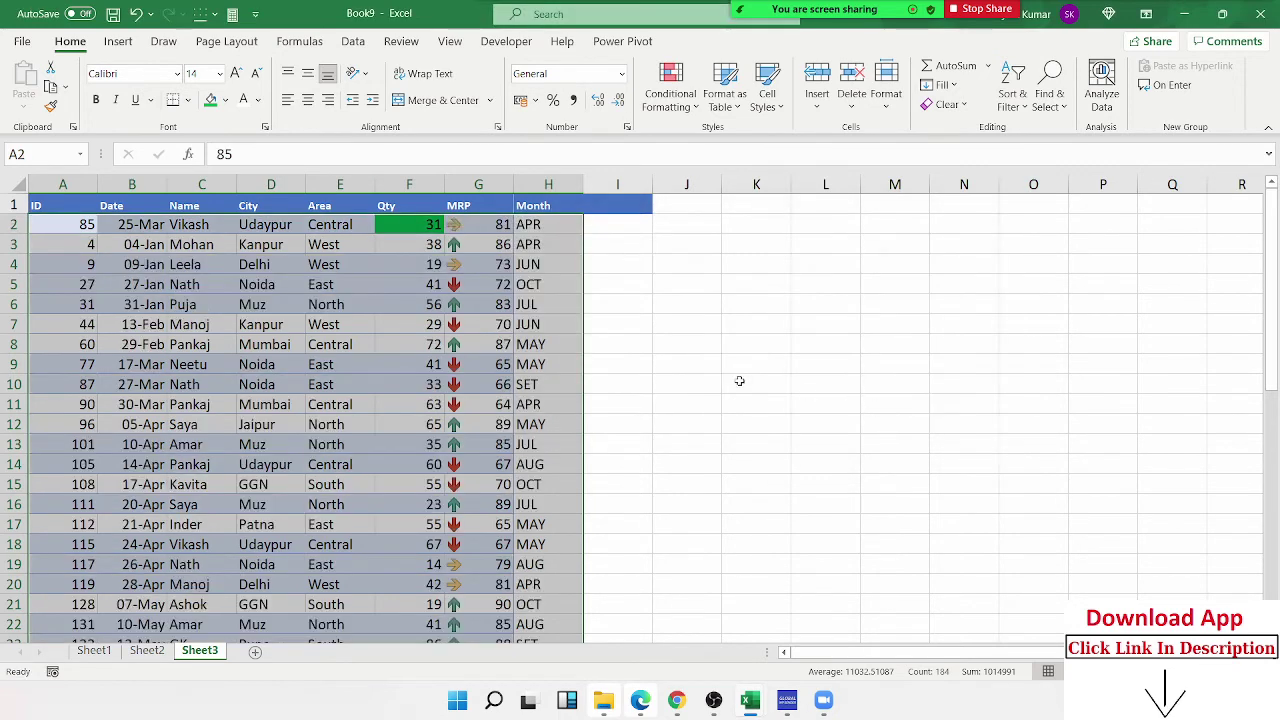
pyautogui.click(300, 264)
pyautogui.scroll(-1, 310, 266)
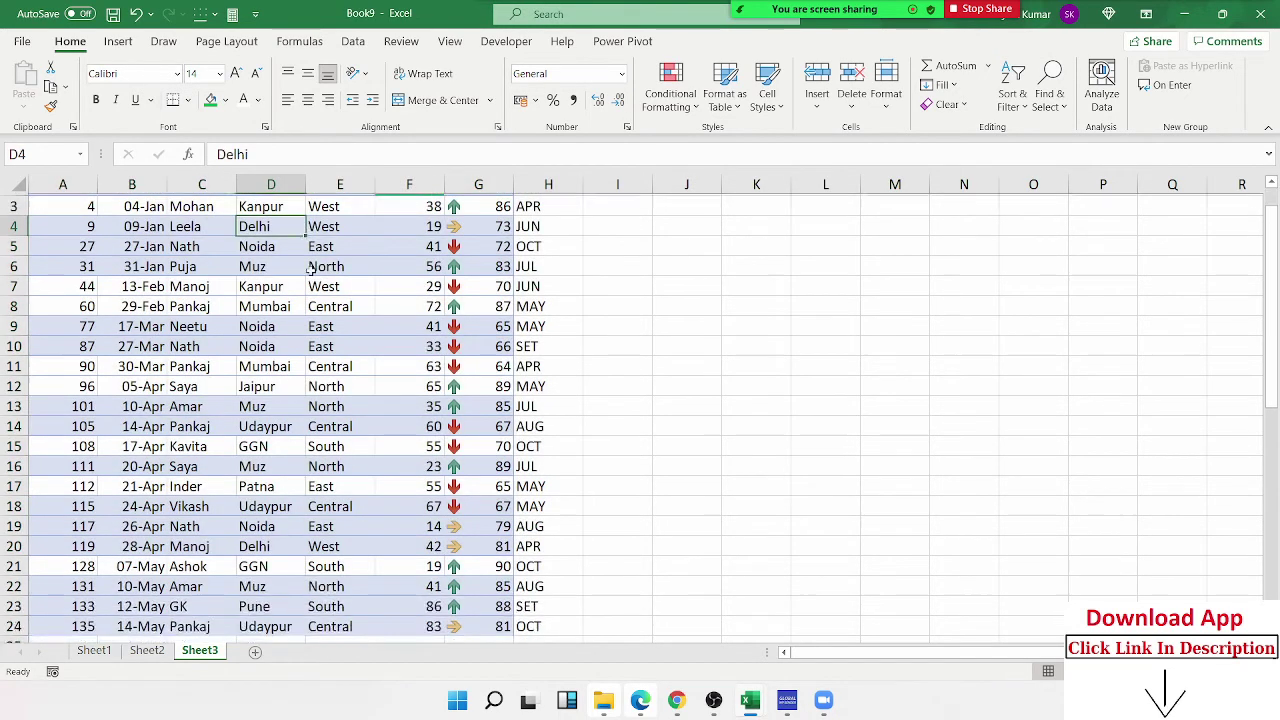
pyautogui.scroll(-6, 310, 266)
pyautogui.scroll(5, 309, 275)
pyautogui.scroll(-2, 184, 496)
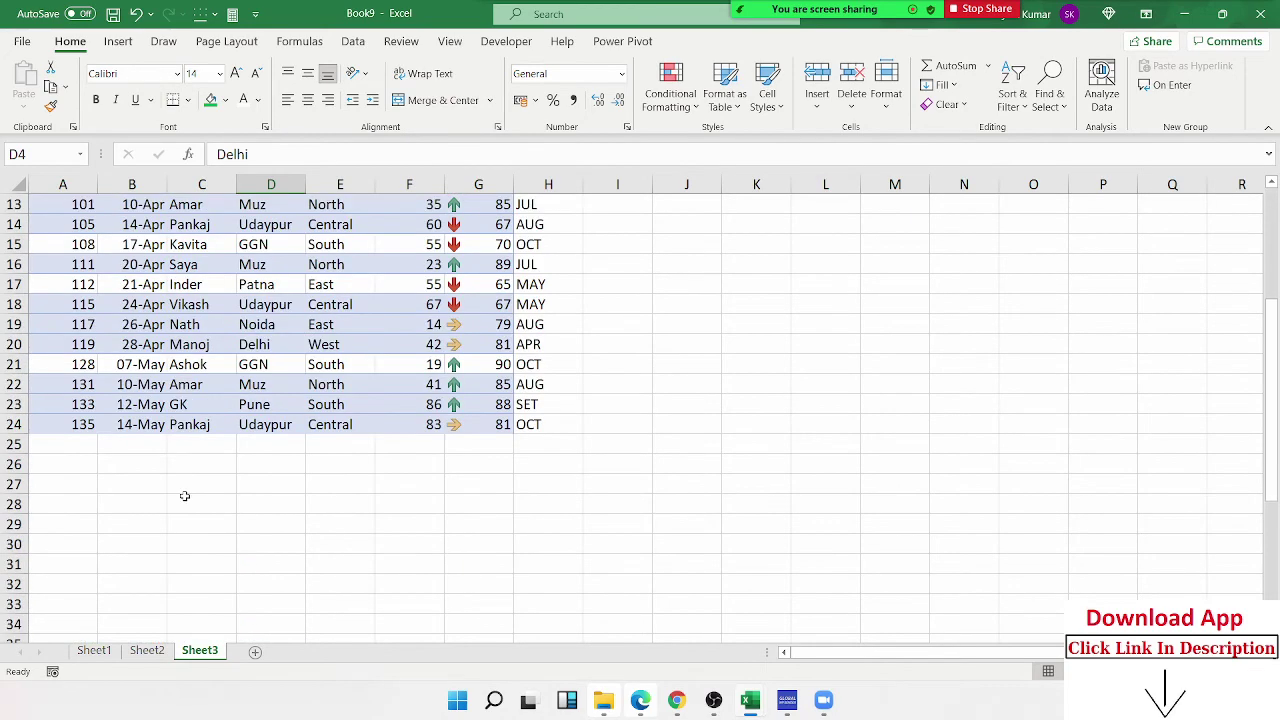
pyautogui.scroll(4, 184, 496)
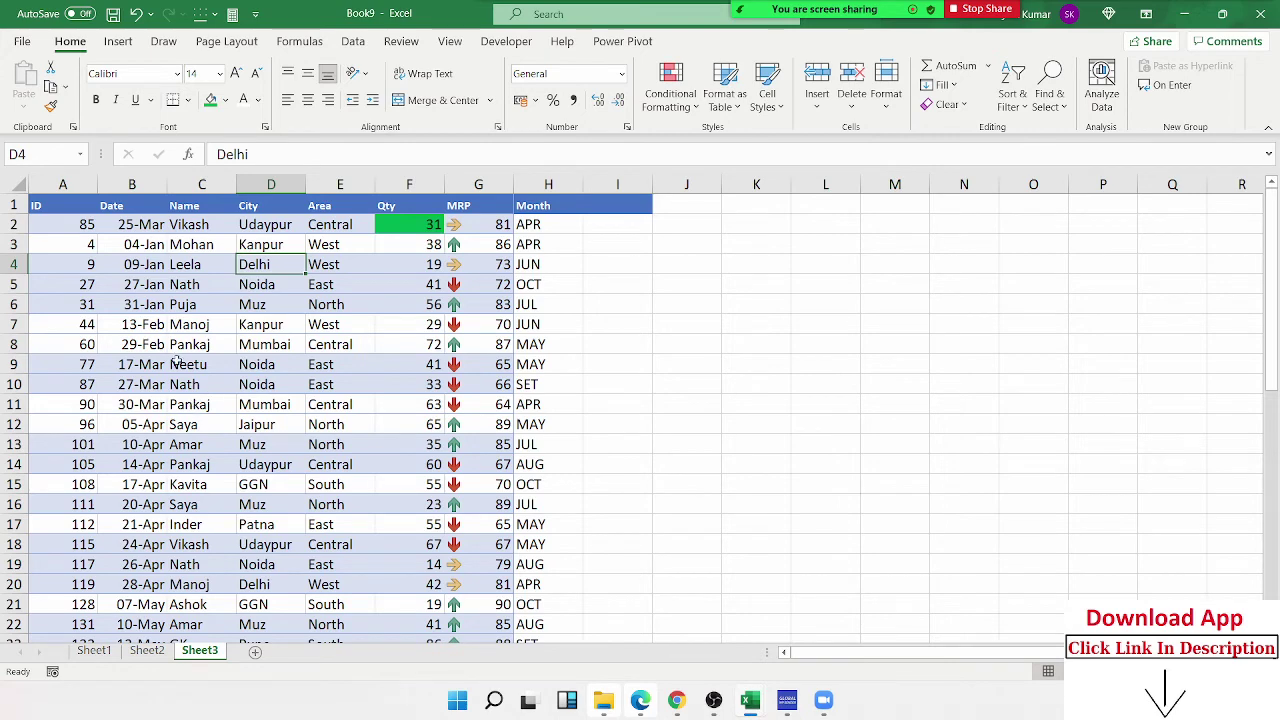
pyautogui.scroll(-4, 481, 321)
pyautogui.scroll(4, 481, 321)
pyautogui.click(545, 286)
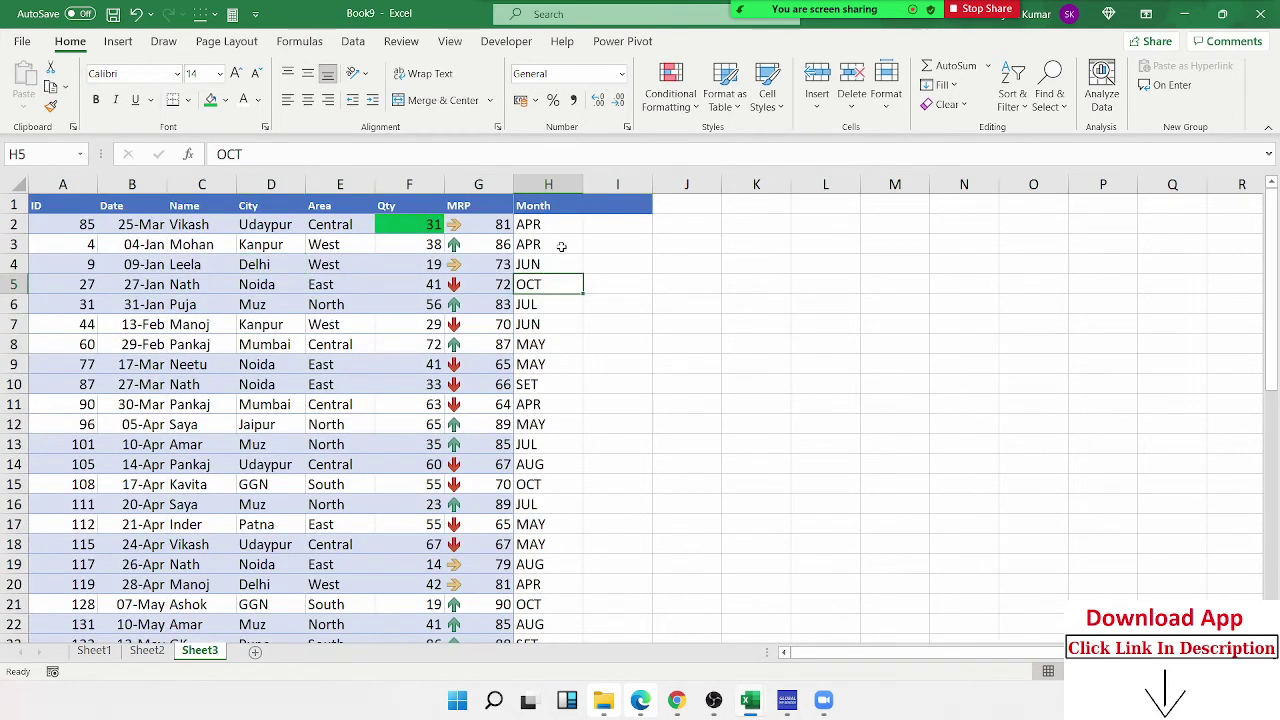
pyautogui.click(599, 245)
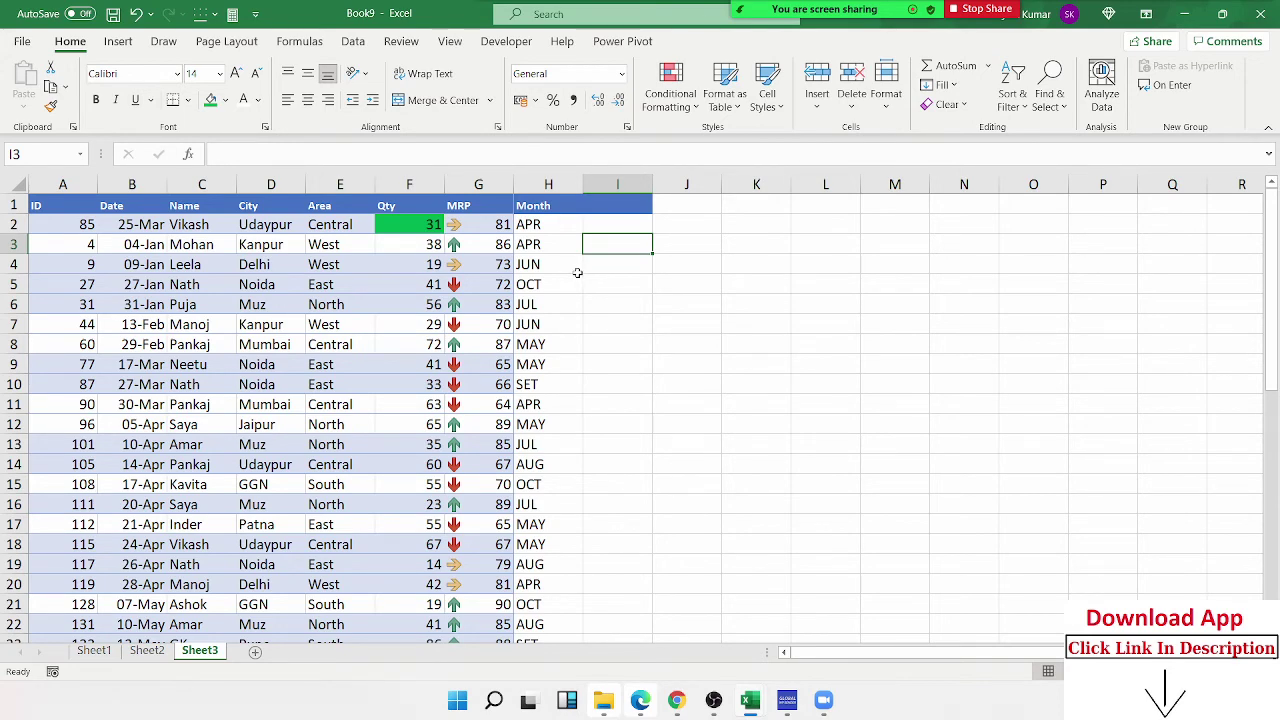
pyautogui.press('super')
pyautogui.write('h')
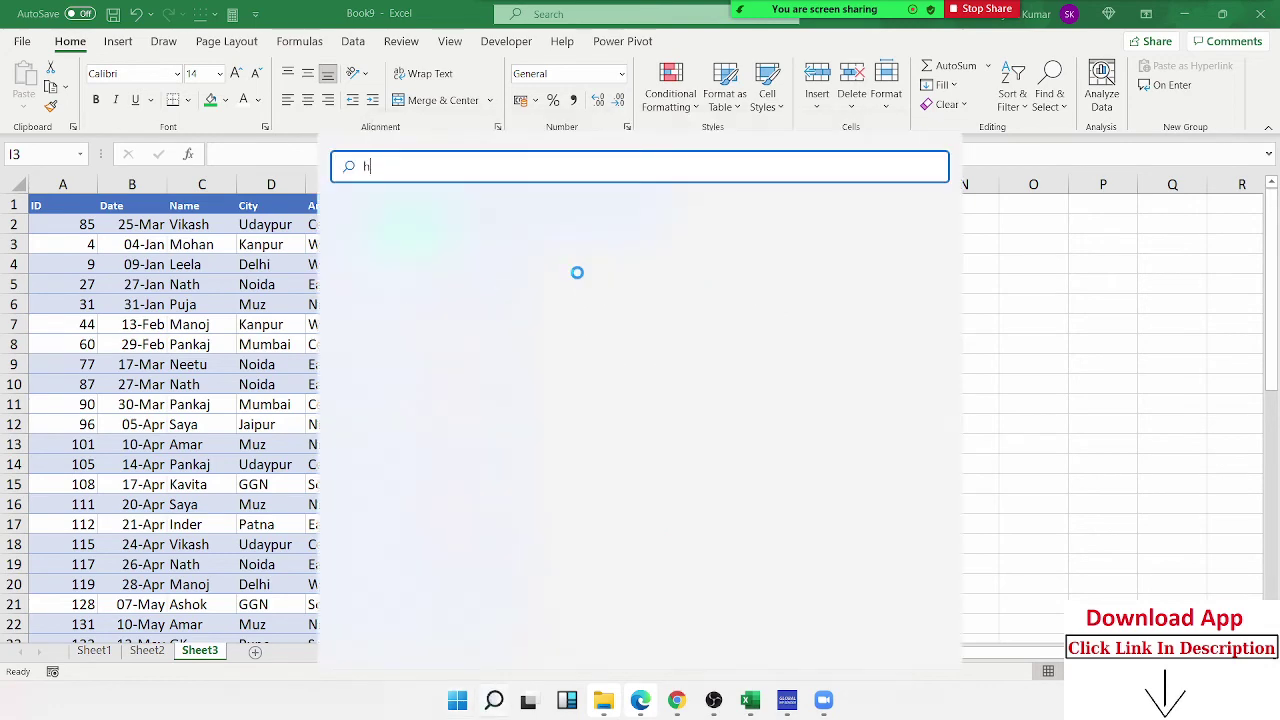
pyautogui.write('ome')
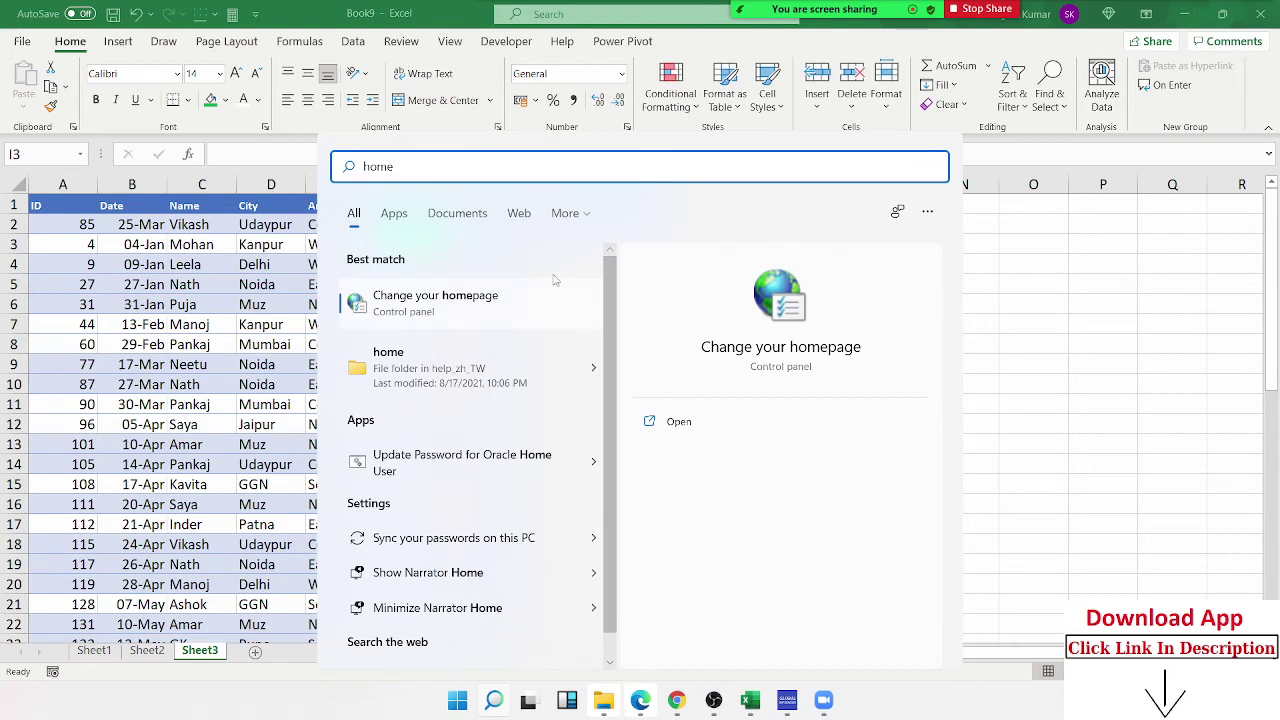
pyautogui.press('BackSpace')
pyautogui.press('BackSpace')
pyautogui.press('BackSpace')
pyautogui.press('BackSpace')
pyautogui.write('o')
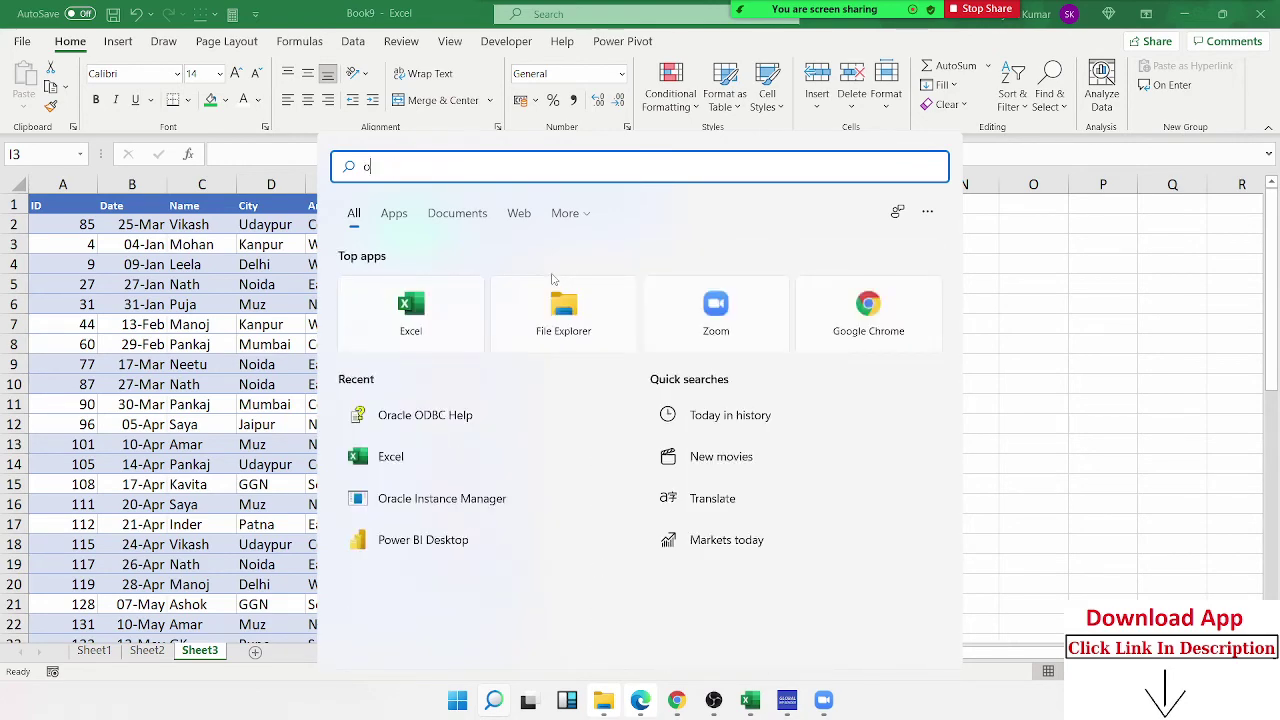
pyautogui.write('ra')
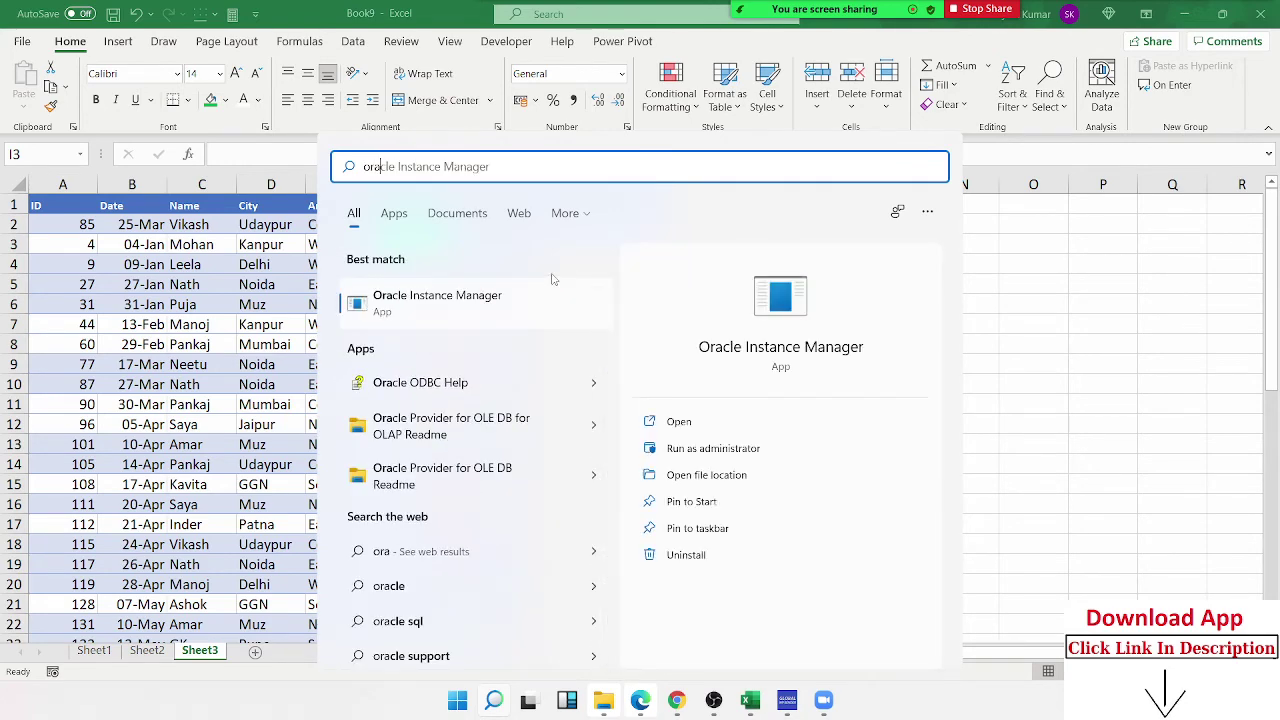
pyautogui.write('cl')
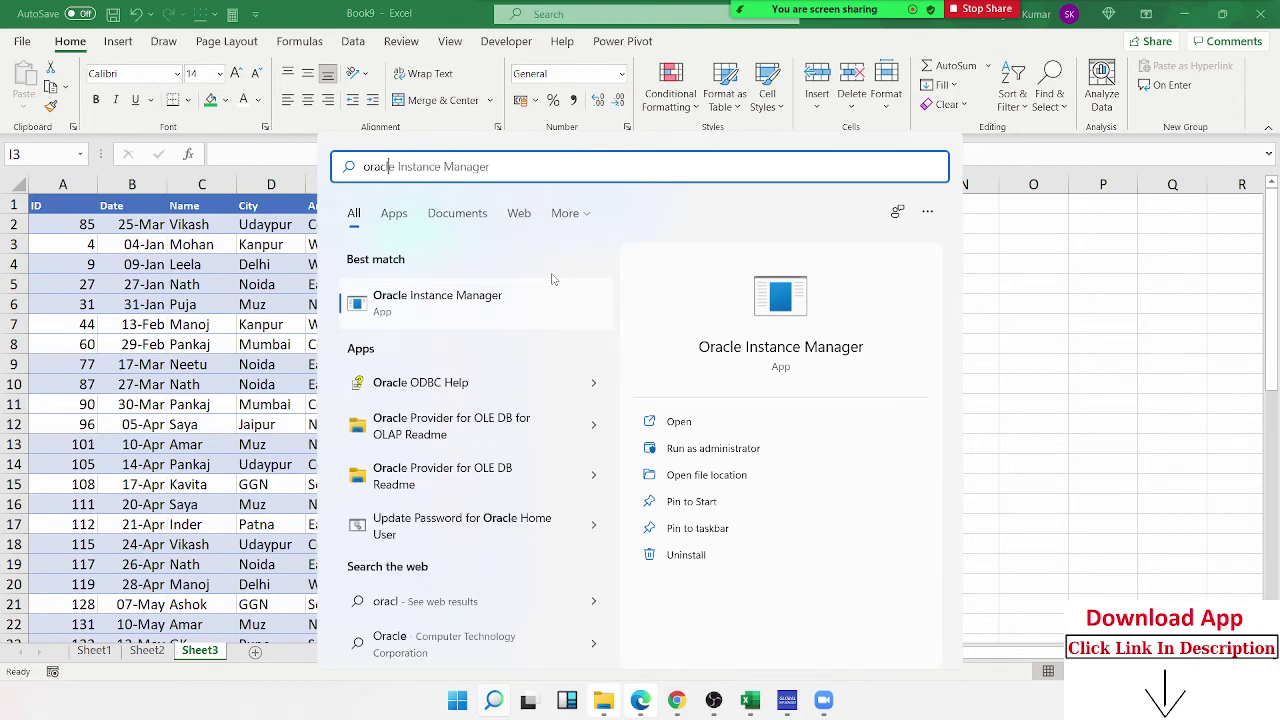
pyautogui.press('Escape')
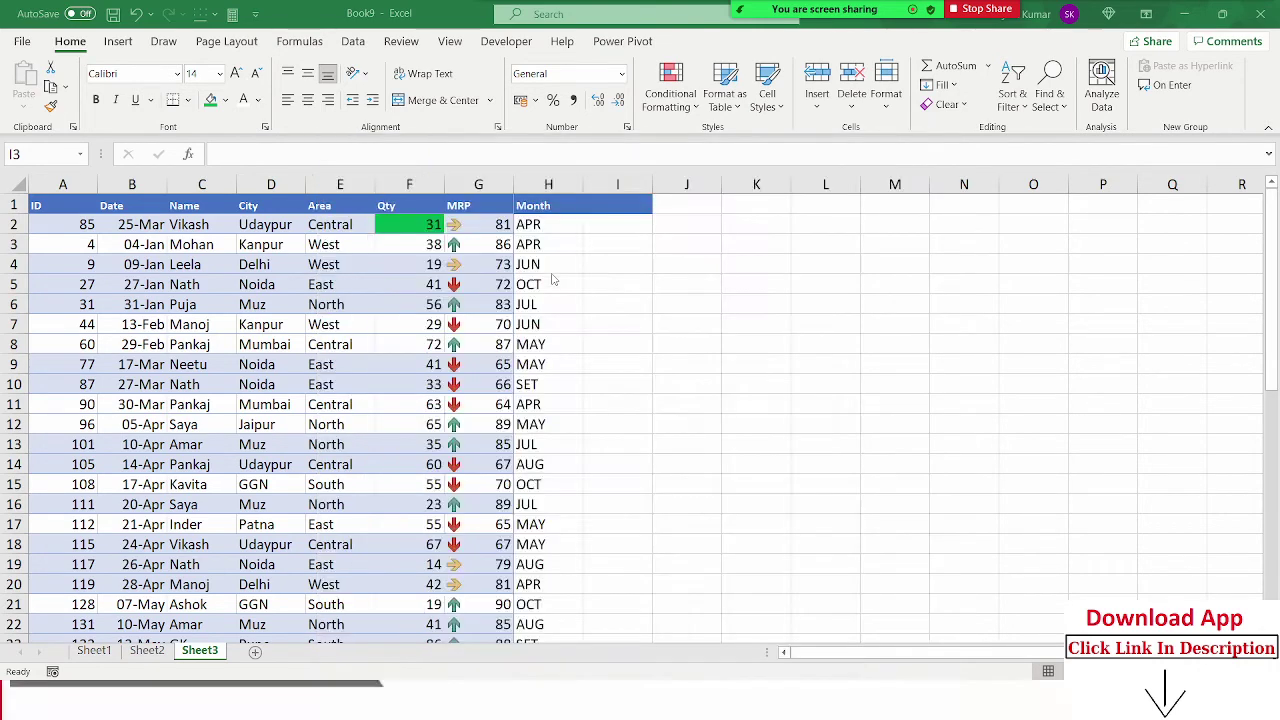
# - Enter 1 in I2 and I3, and an =I2+1 formula in I4
pyautogui.click(604, 224)
pyautogui.write('1')
pyautogui.press('Return')
pyautogui.write('1')
pyautogui.press('Return')
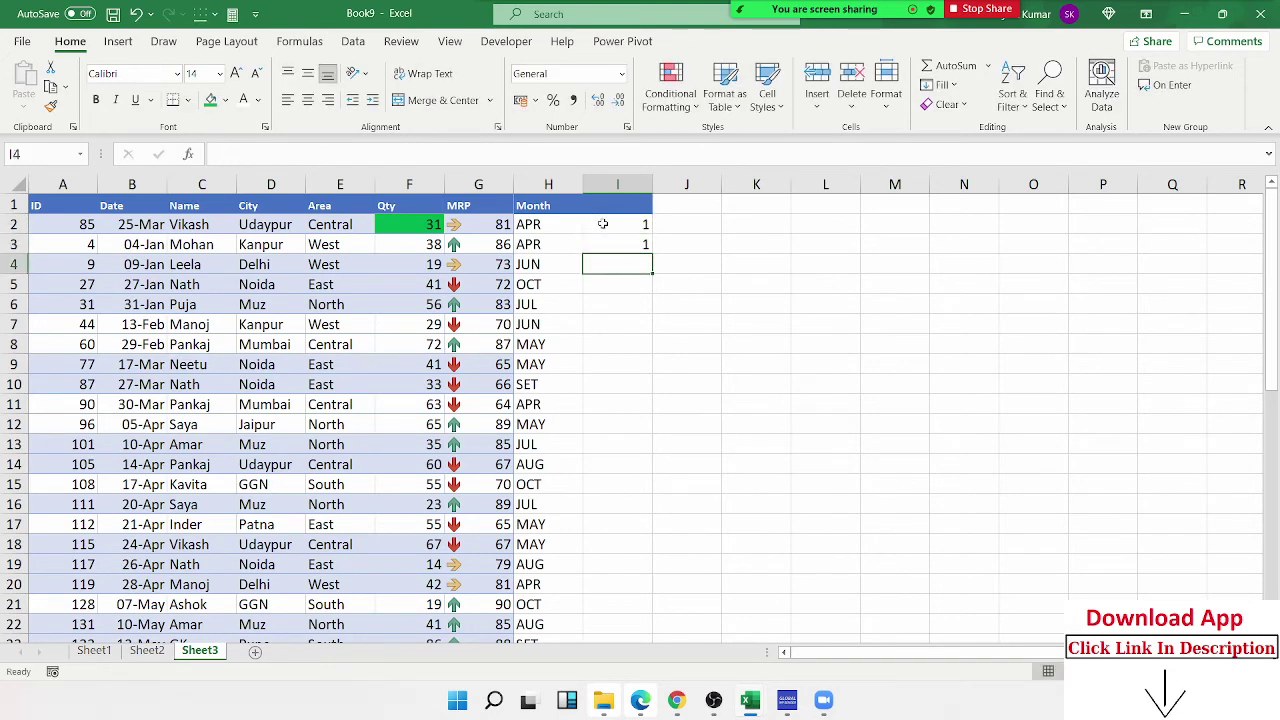
pyautogui.press('Up')
pyautogui.press('Up')
pyautogui.press('Down')
pyautogui.press('Down')
pyautogui.write('=')
pyautogui.press('Up')
pyautogui.press('Up')
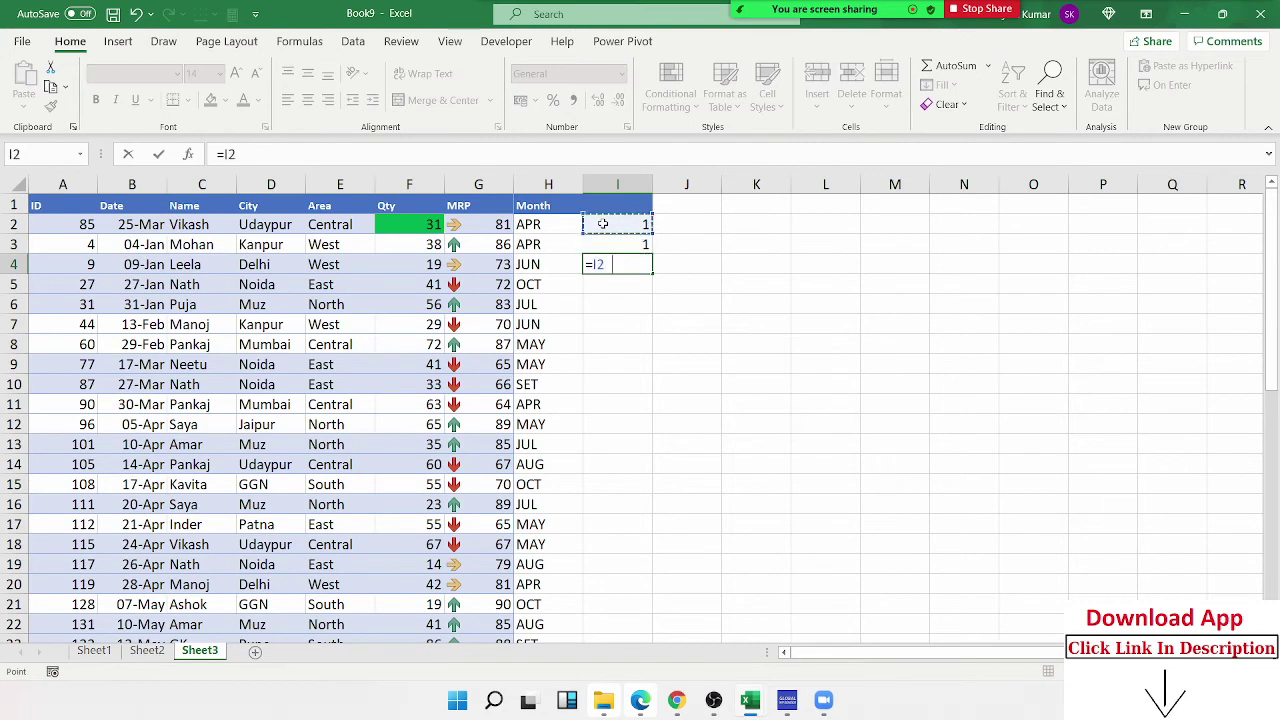
pyautogui.write('+1')
pyautogui.press('Return')
pyautogui.press('Up')
pyautogui.press('Left')
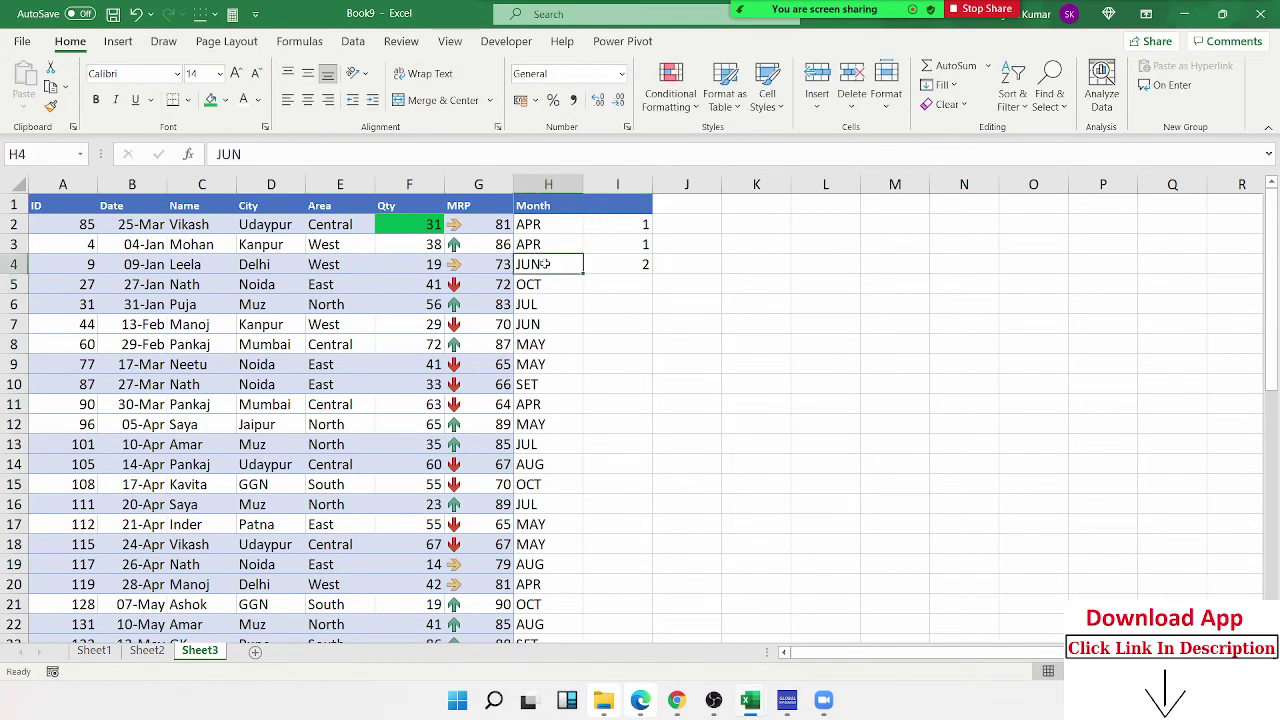
# - Fill the I4 serial formula down column I to row 24 and check the copies
pyautogui.click(619, 266)
pyautogui.doubleClick(651, 272)
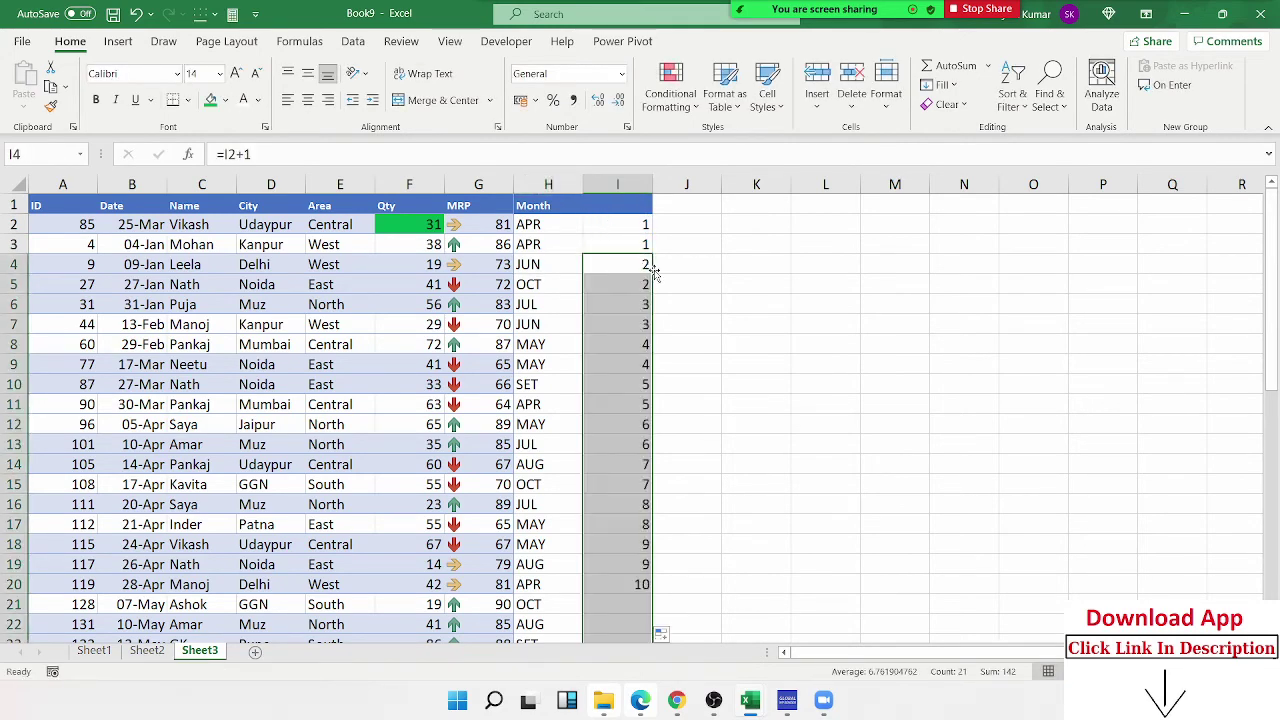
pyautogui.click(641, 283)
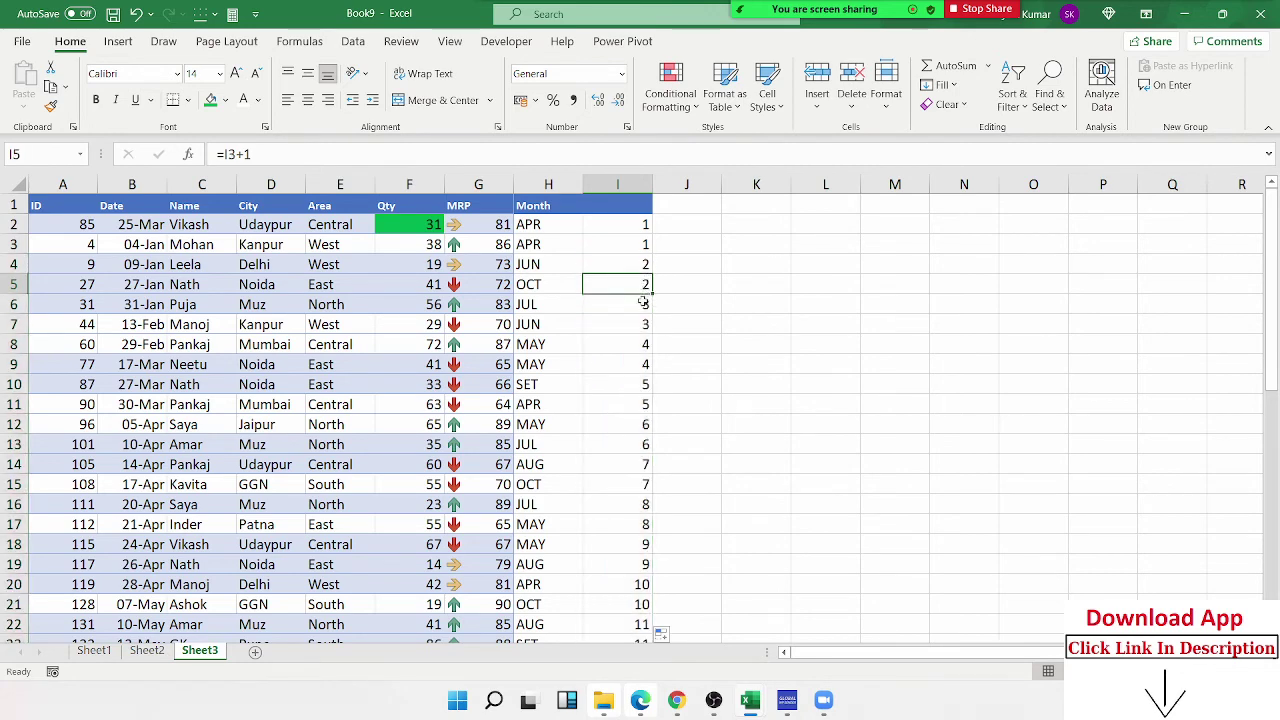
pyautogui.click(644, 324)
pyautogui.scroll(-2, 638, 345)
pyautogui.scroll(-2, 630, 400)
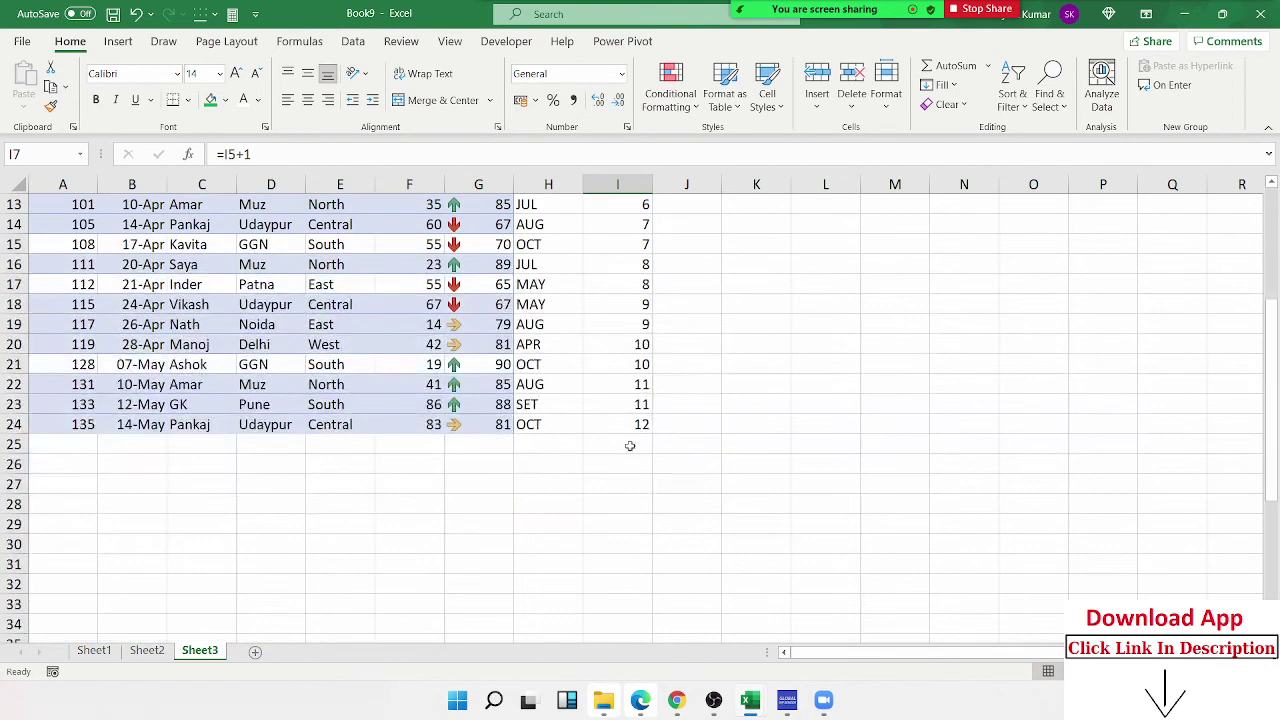
pyautogui.click(627, 428)
# - Enter 1 and 2 in I25:I26 and extend the series down to 11 in I35
pyautogui.press('Down')
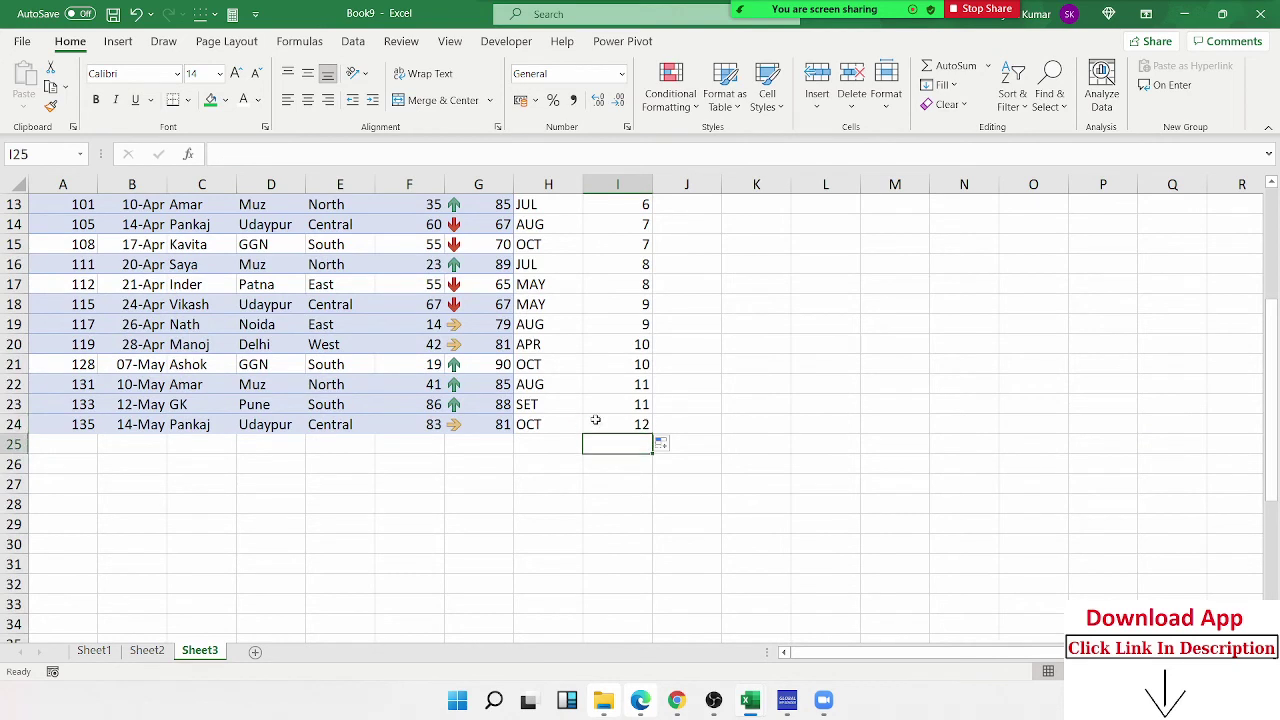
pyautogui.write('1')
pyautogui.press('Return')
pyautogui.write('2')
pyautogui.press('Return')
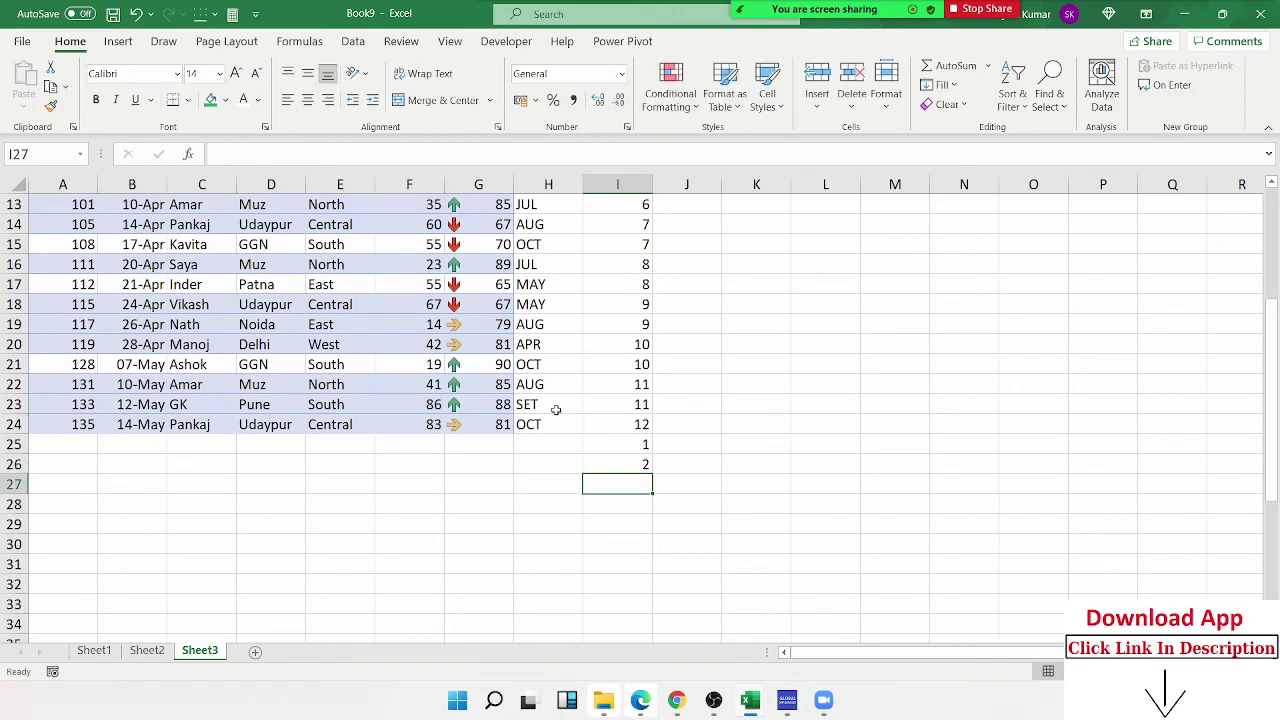
pyautogui.moveTo(605, 441); pyautogui.dragTo(620, 462)
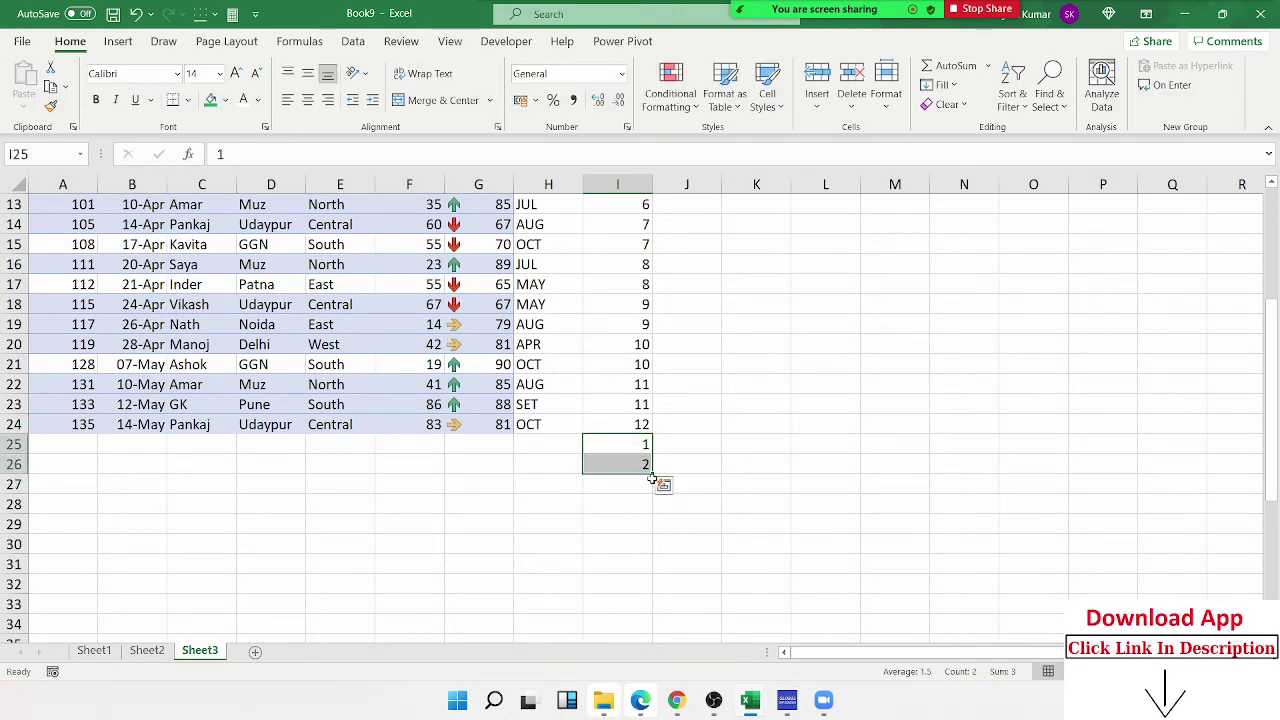
pyautogui.moveTo(653, 478); pyautogui.dragTo(654, 610)
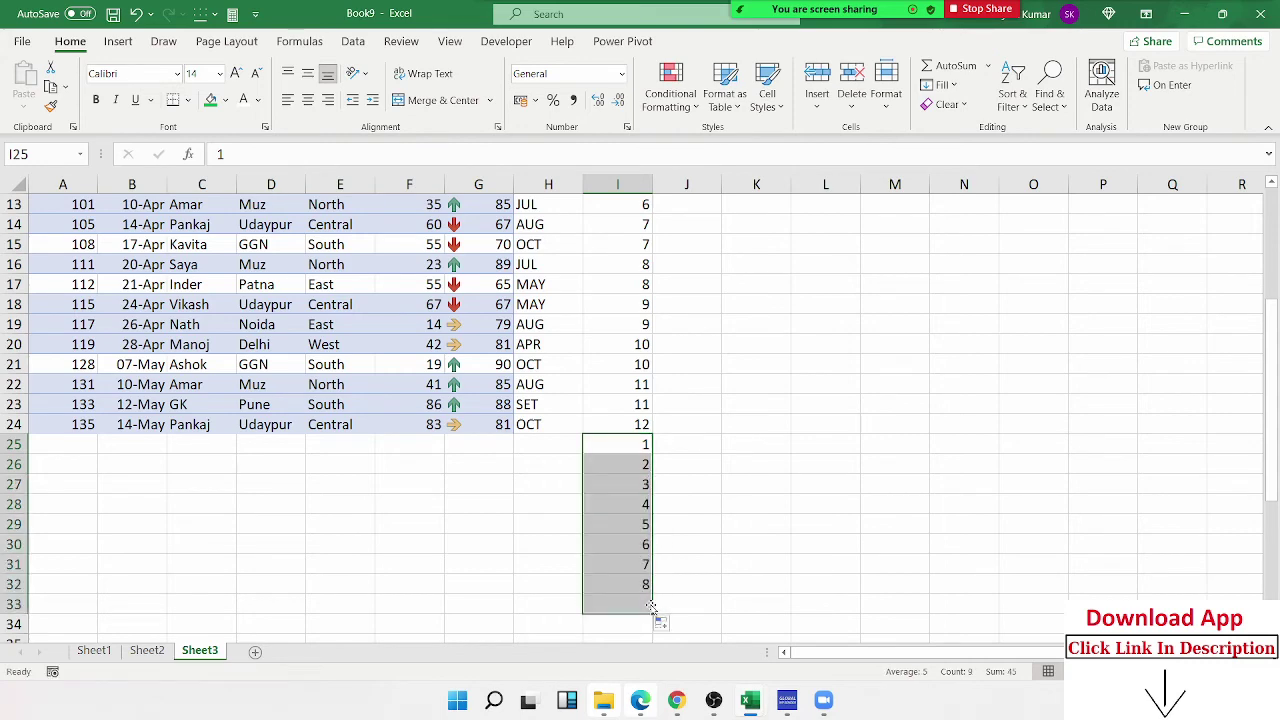
pyautogui.scroll(-3, 645, 521)
pyautogui.moveTo(653, 434); pyautogui.dragTo(657, 470)
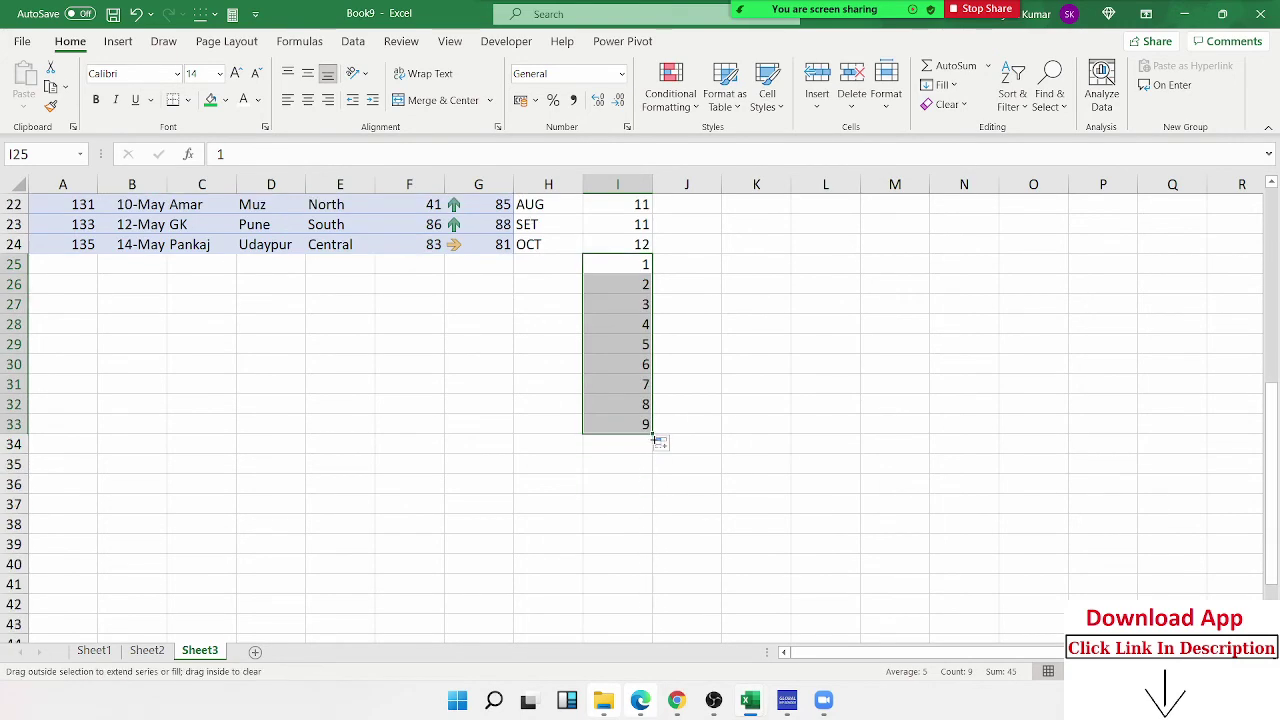
# - Enter 12 in cell I36 to complete the 1–12 series
pyautogui.click(646, 466)
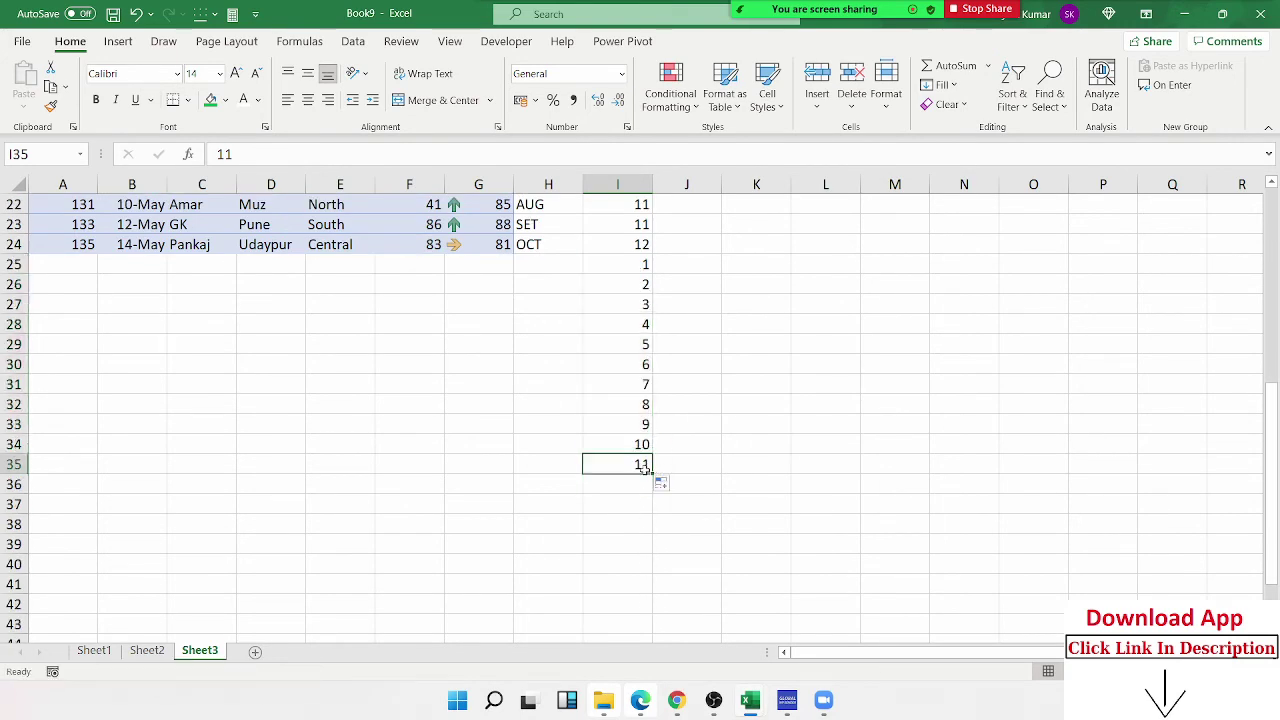
pyautogui.click(648, 482)
pyautogui.write('12')
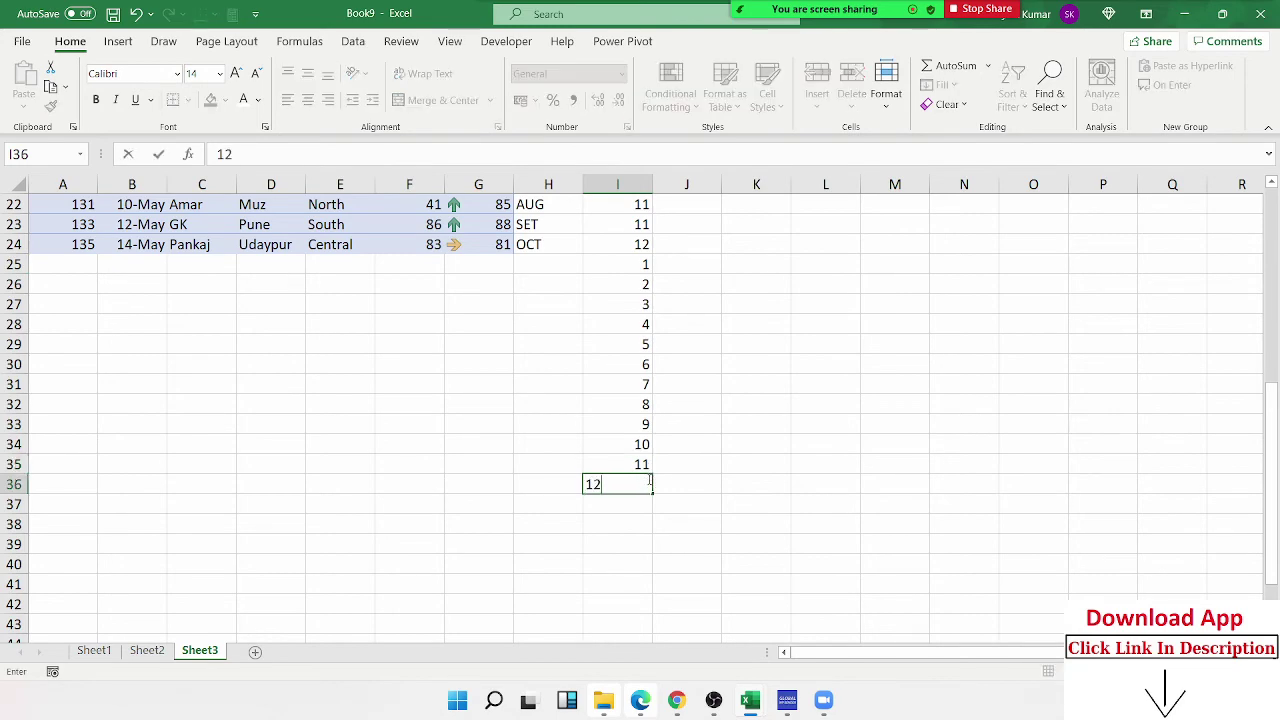
pyautogui.press('Return')
pyautogui.click(648, 481)
# - Give helper column I the heading 'Sr' in cell I1
pyautogui.hotkey('ctrl', 'shift', 'Up')
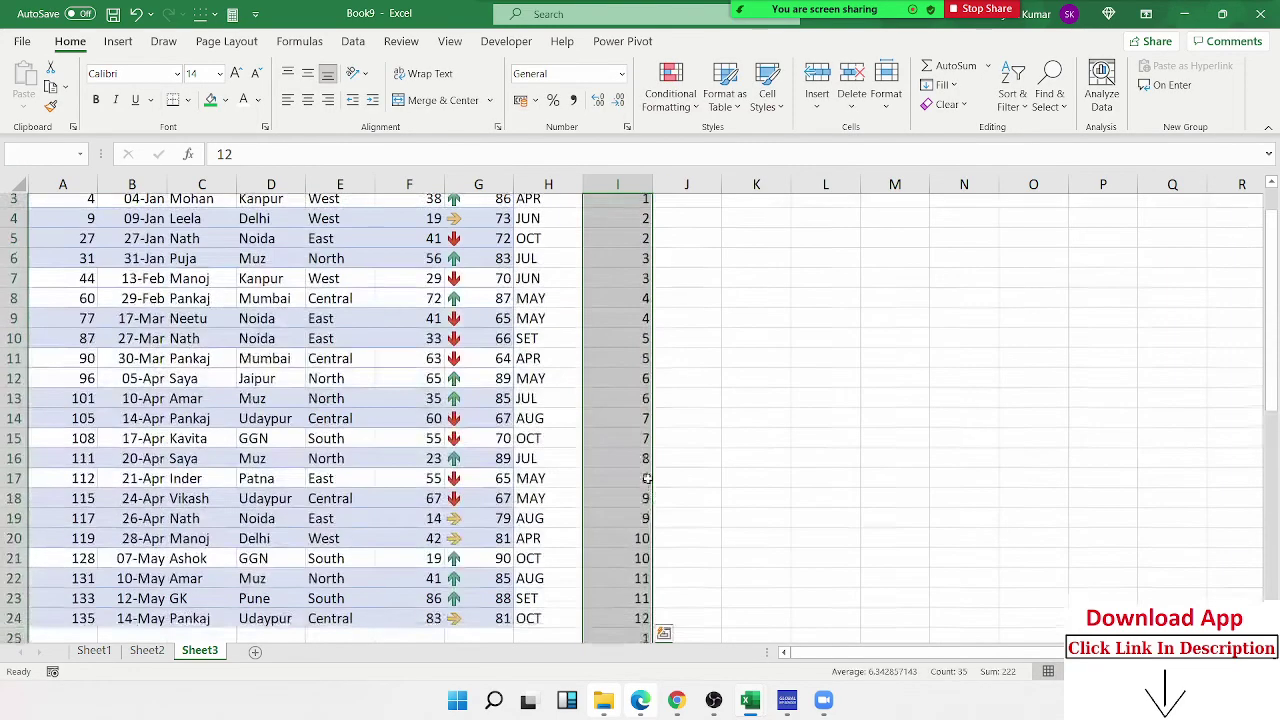
pyautogui.hotkey('ctrl', 'shift', 'Left')
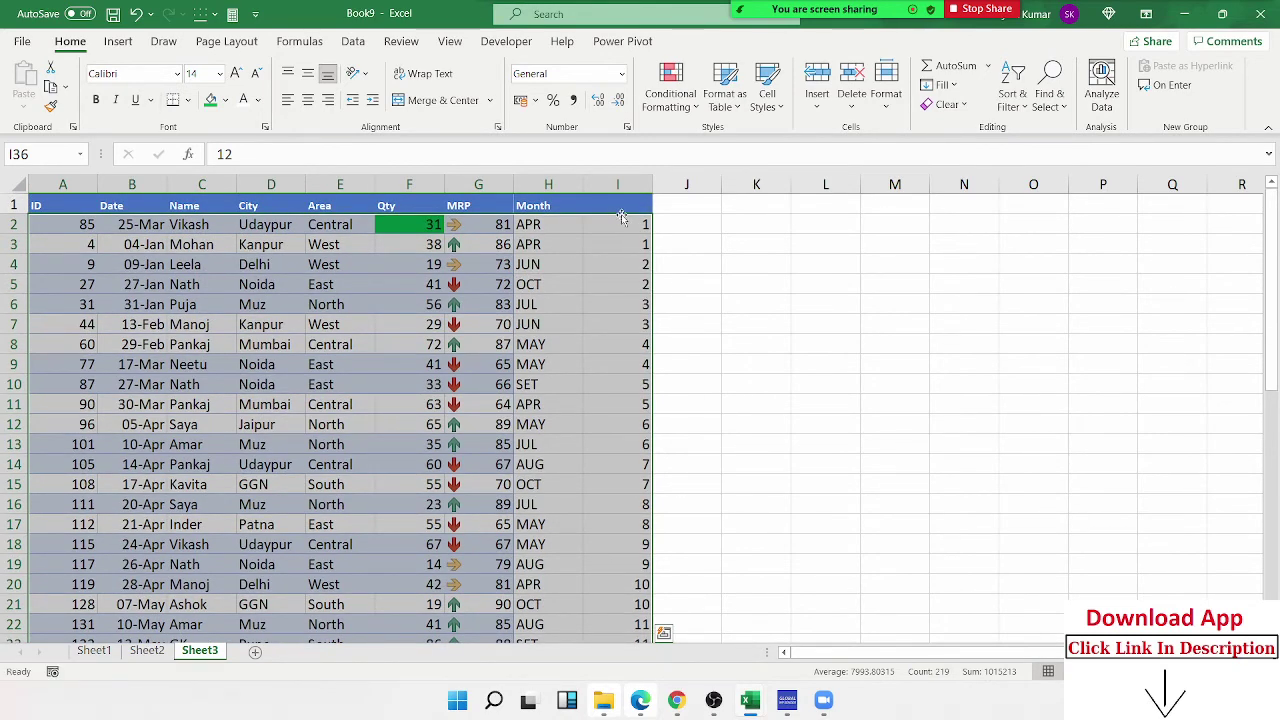
pyautogui.click(617, 207)
pyautogui.write('Sr')
pyautogui.press('Return')
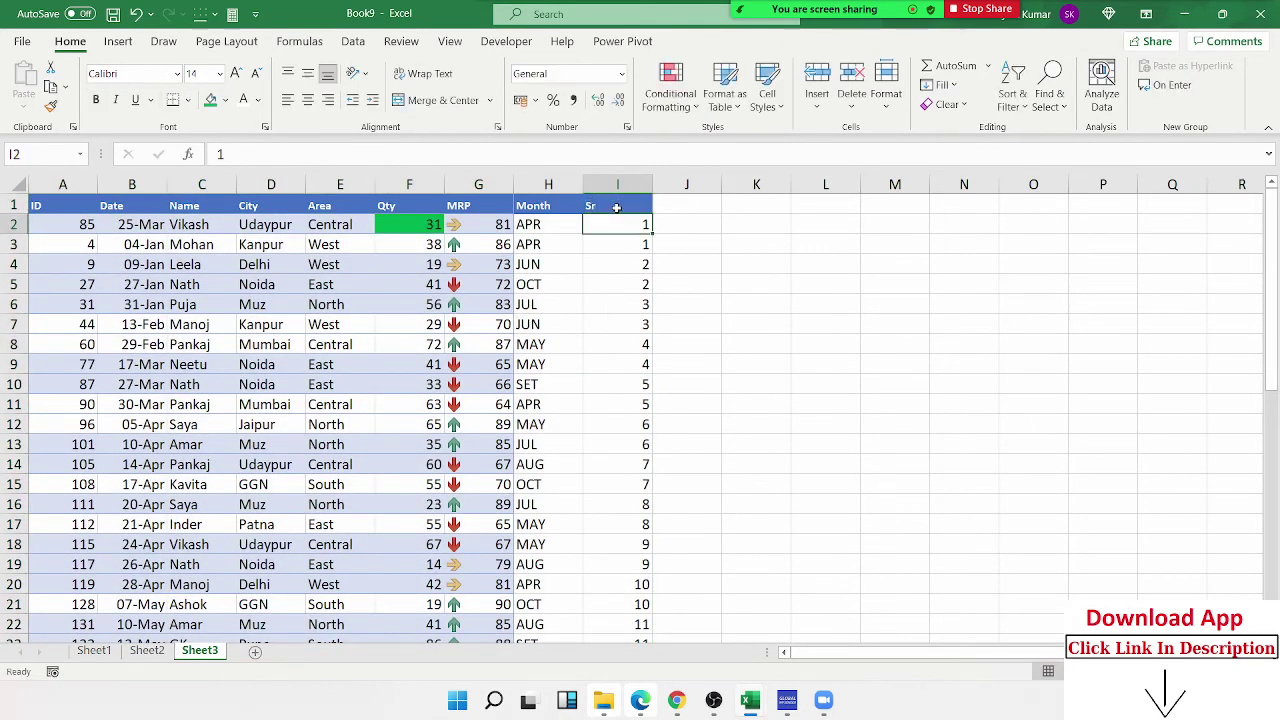
# - Select the whole table A1:I36 and custom-sort it by the Sr column
pyautogui.hotkey('ctrl', 'Down')
pyautogui.hotkey('ctrl', 'shift', 'Home')
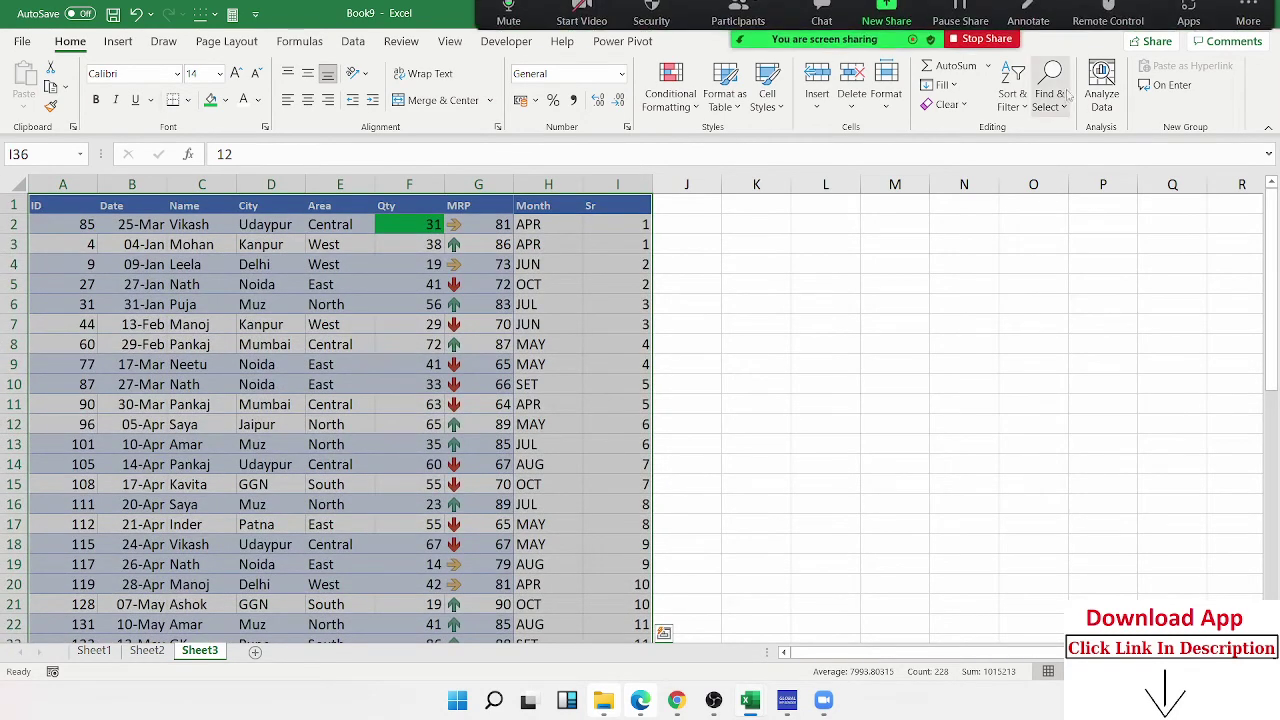
pyautogui.click(1016, 100)
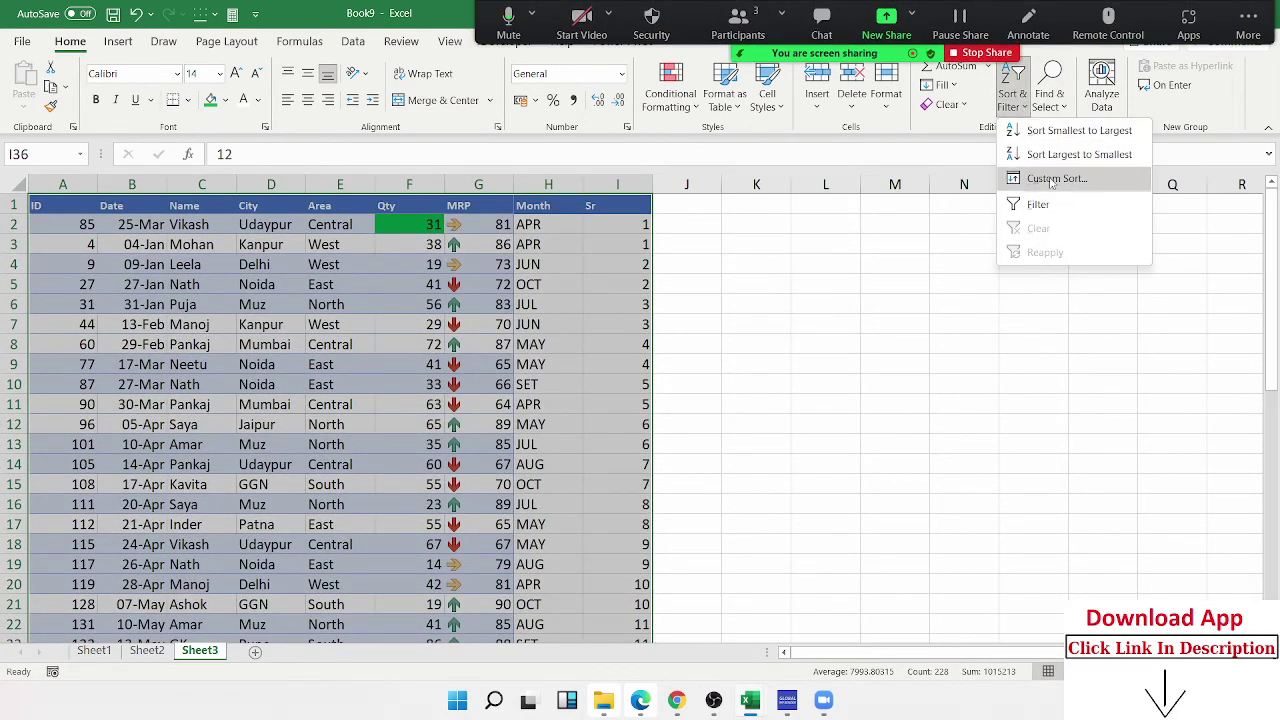
pyautogui.click(1055, 178)
pyautogui.click(627, 295)
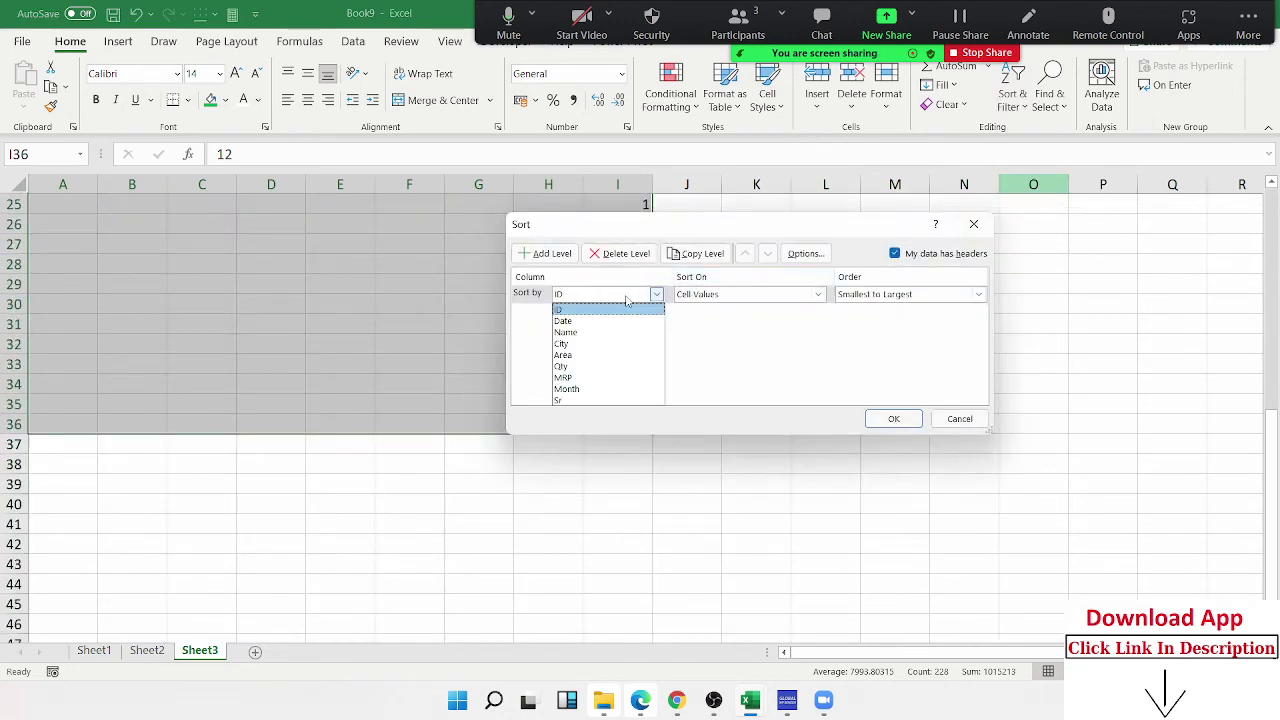
pyautogui.click(596, 401)
pyautogui.click(890, 419)
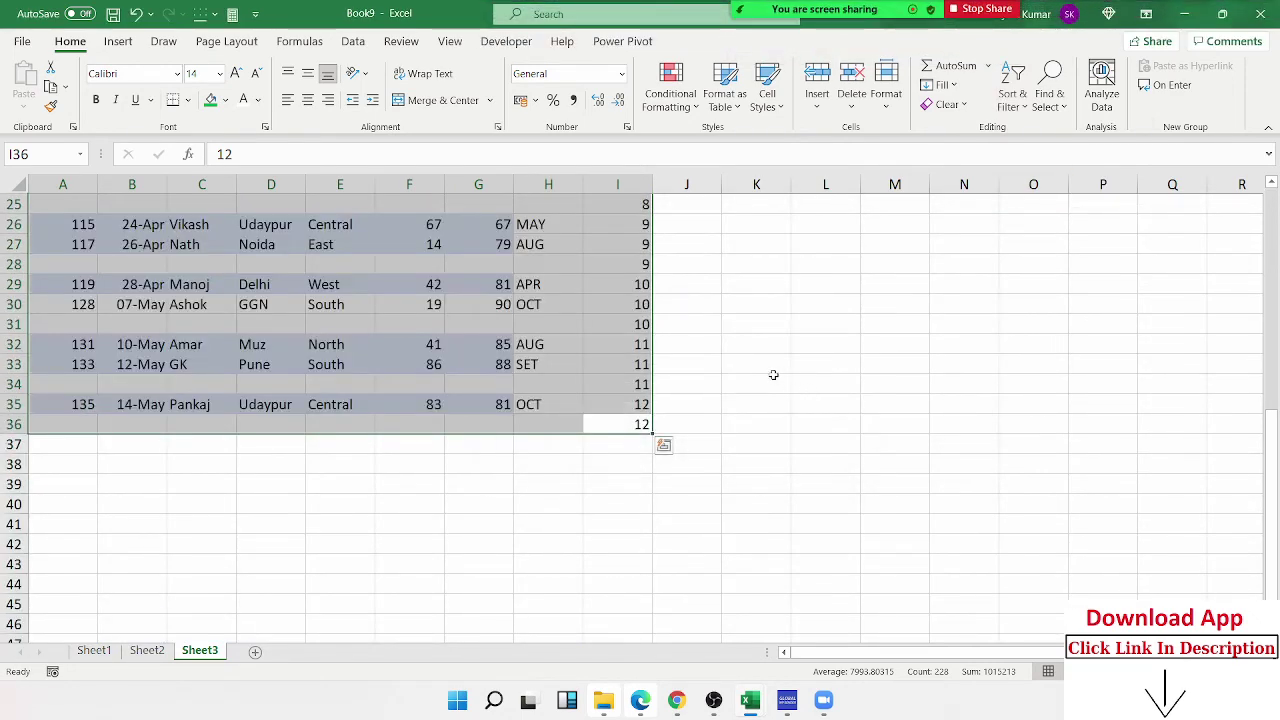
pyautogui.scroll(8, 771, 371)
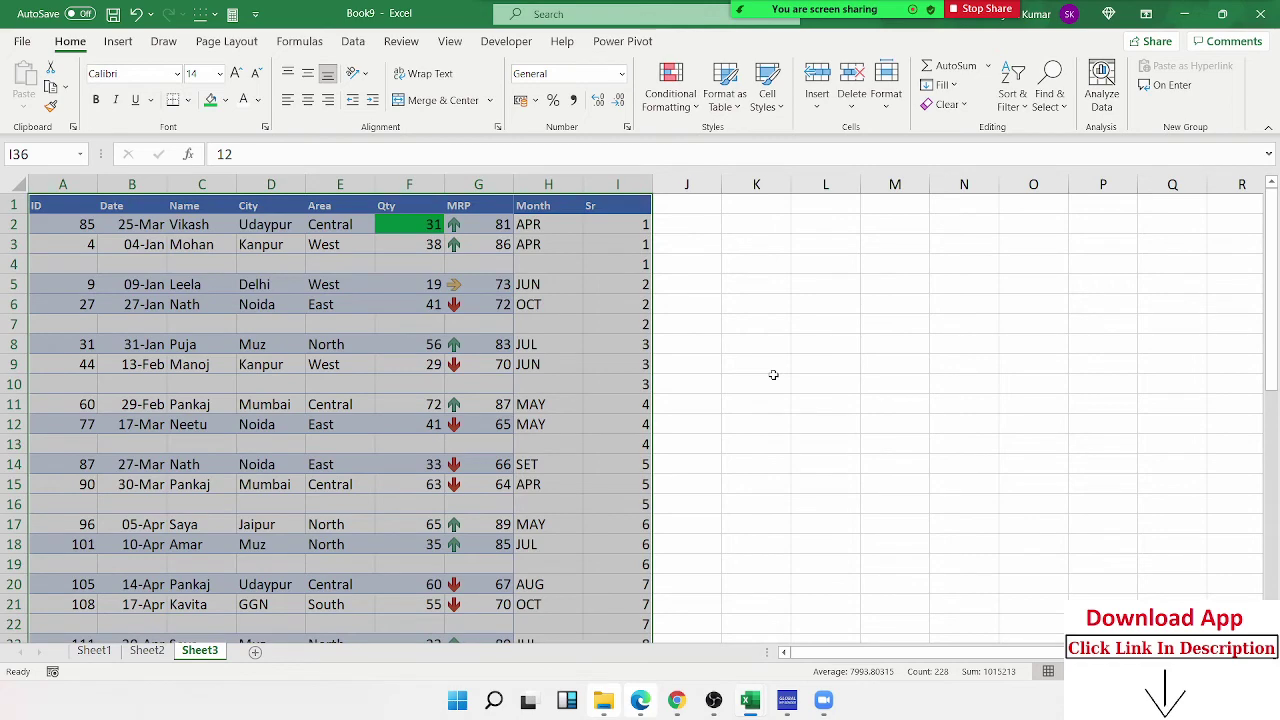
# - On Sheet1, turn on AutoFilter for the sales table headings with Ctrl+Shift+L
pyautogui.click(90, 652)
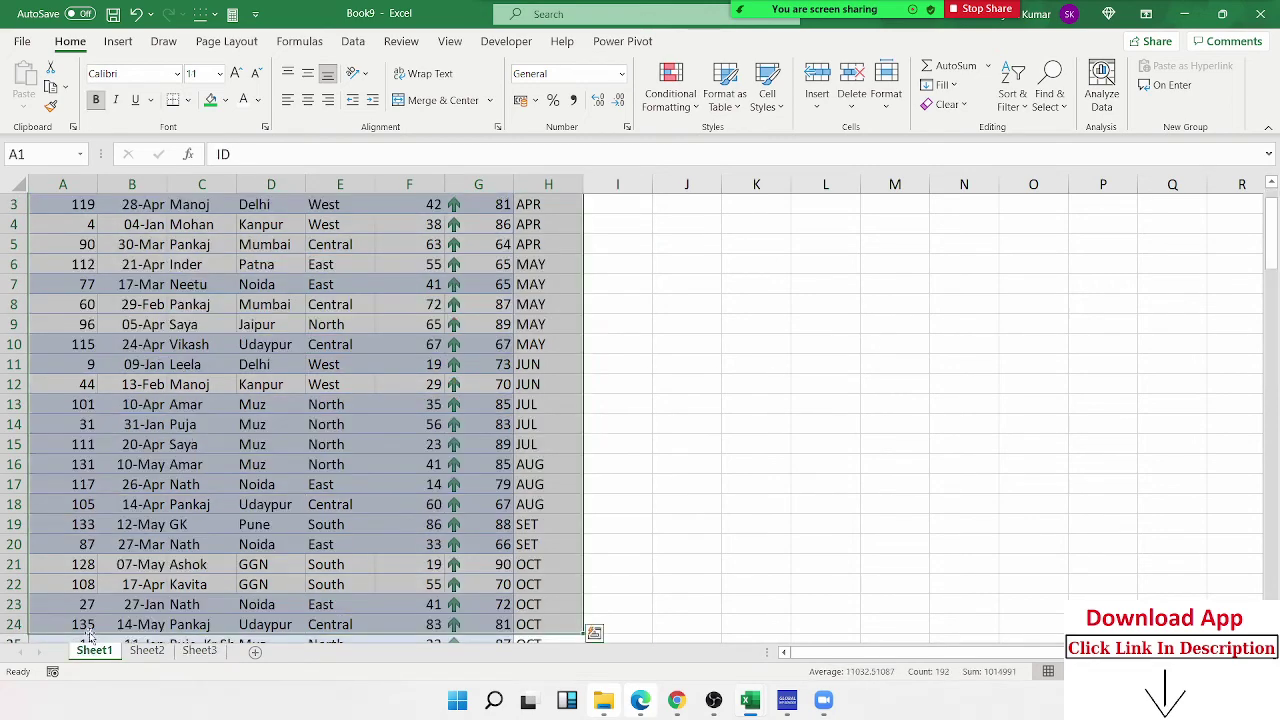
pyautogui.click(149, 364)
pyautogui.hotkey('ctrl', 'Up')
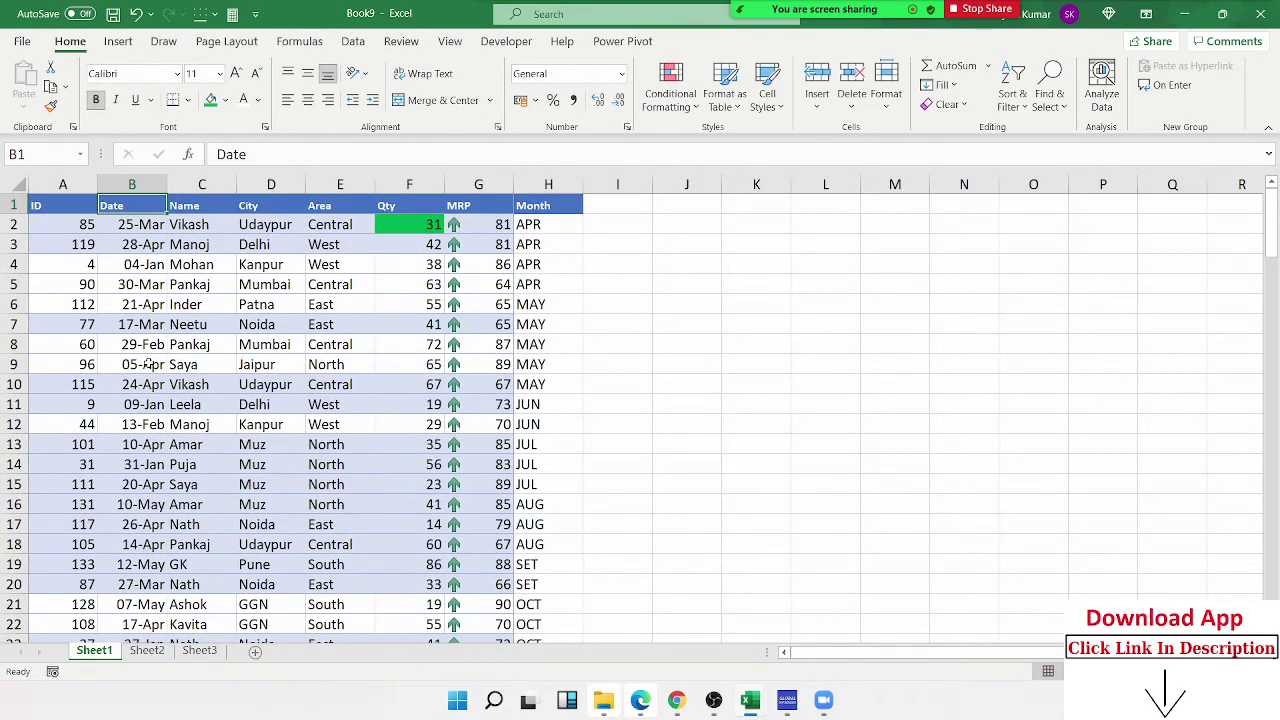
pyautogui.hotkey('ctrl', 'shift', 'l')
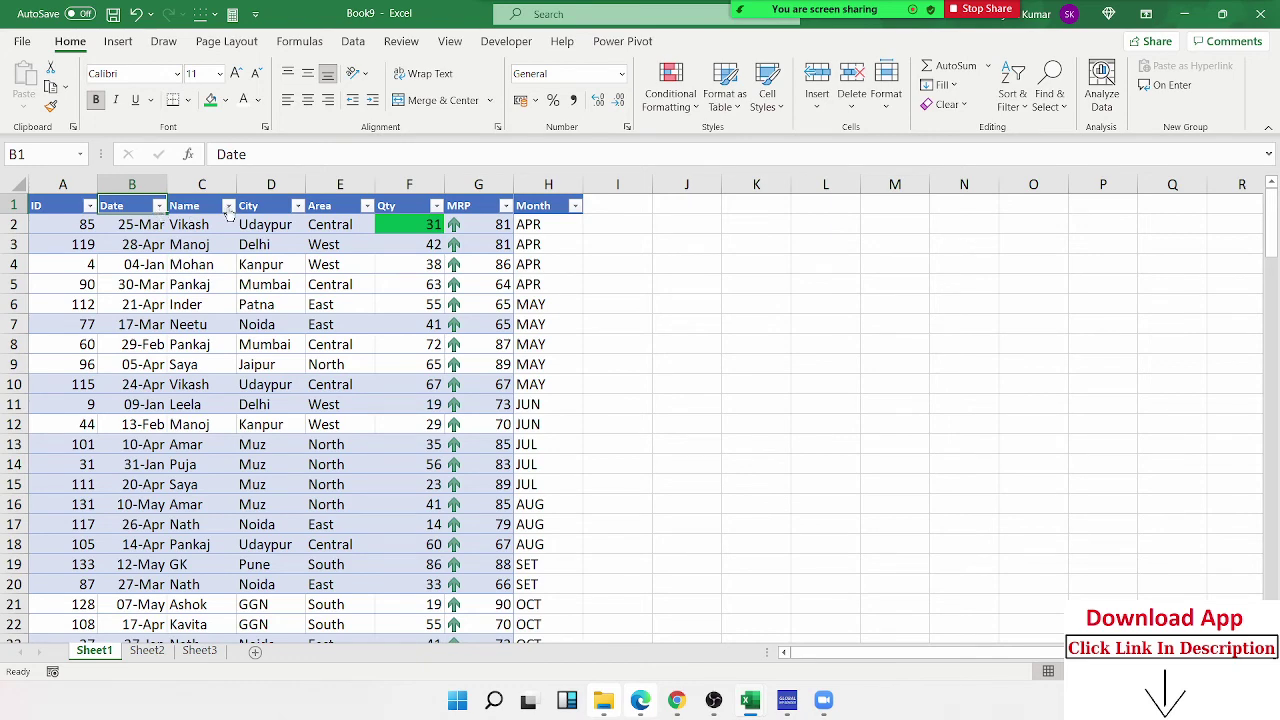
# - Show the Name and Qty filter dropdowns, closing each without filtering
pyautogui.click(229, 207)
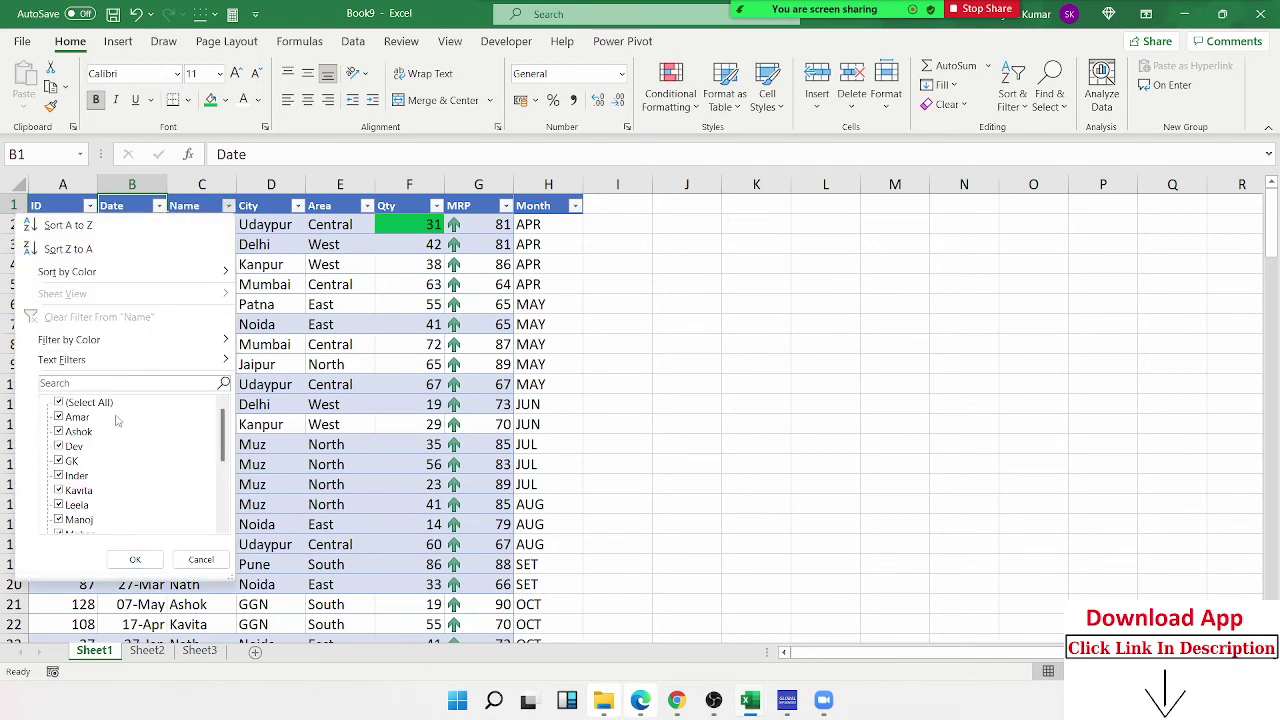
pyautogui.moveTo(138, 363)
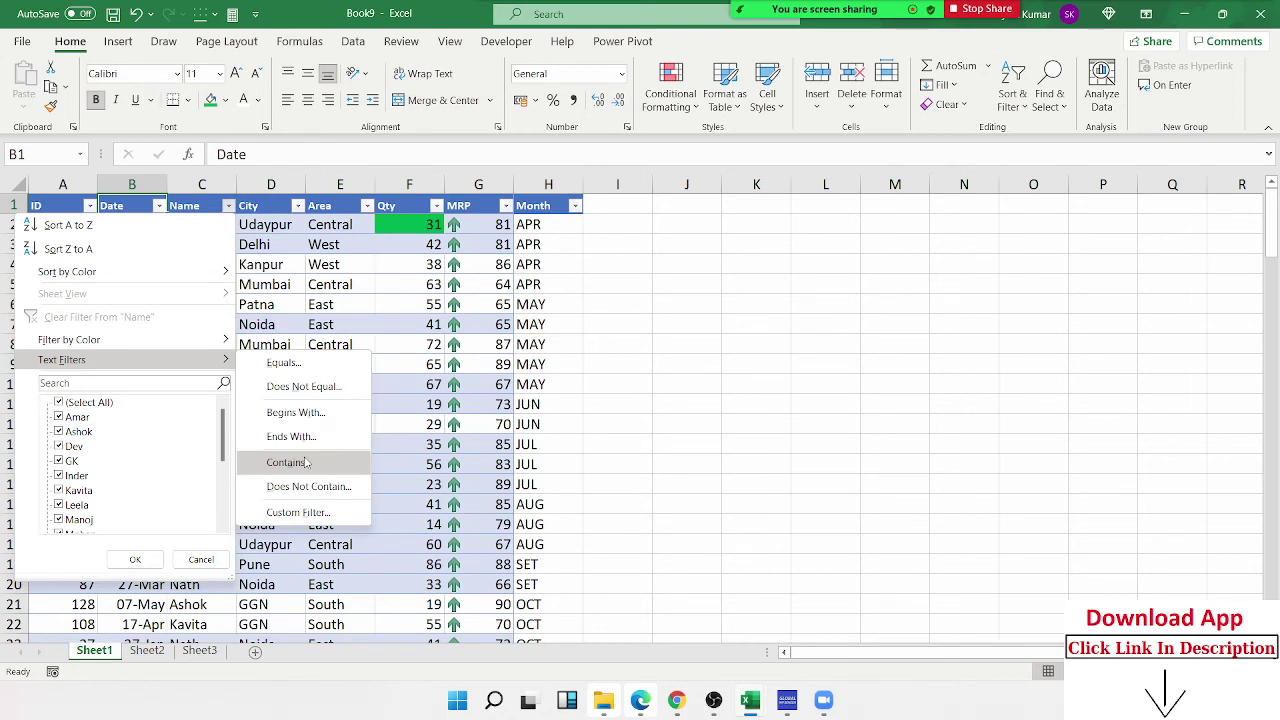
pyautogui.click(430, 347)
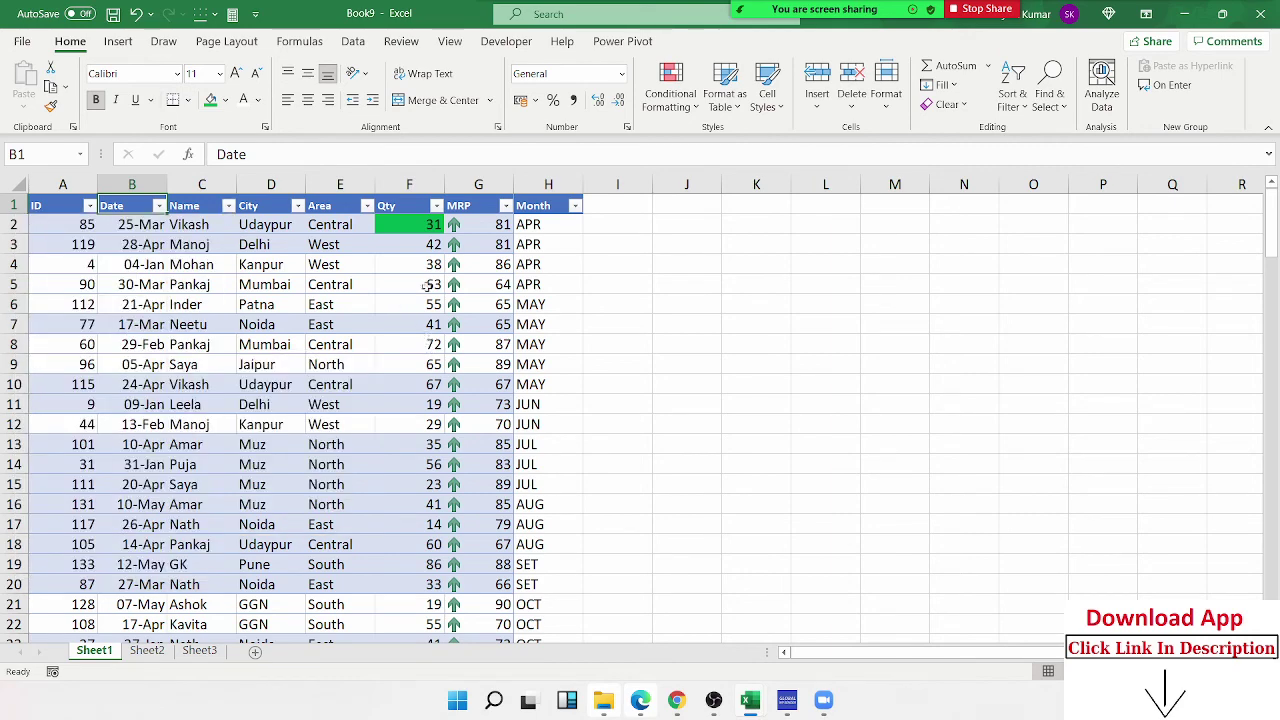
pyautogui.click(436, 205)
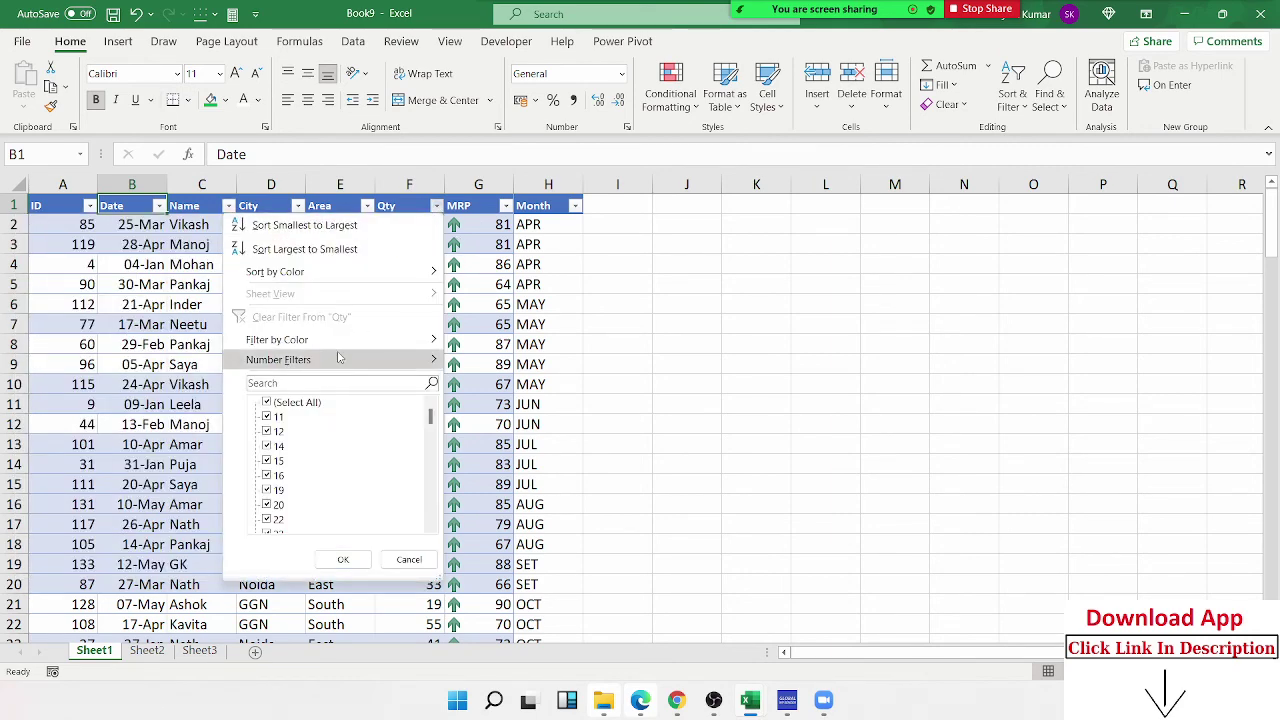
pyautogui.moveTo(338, 357)
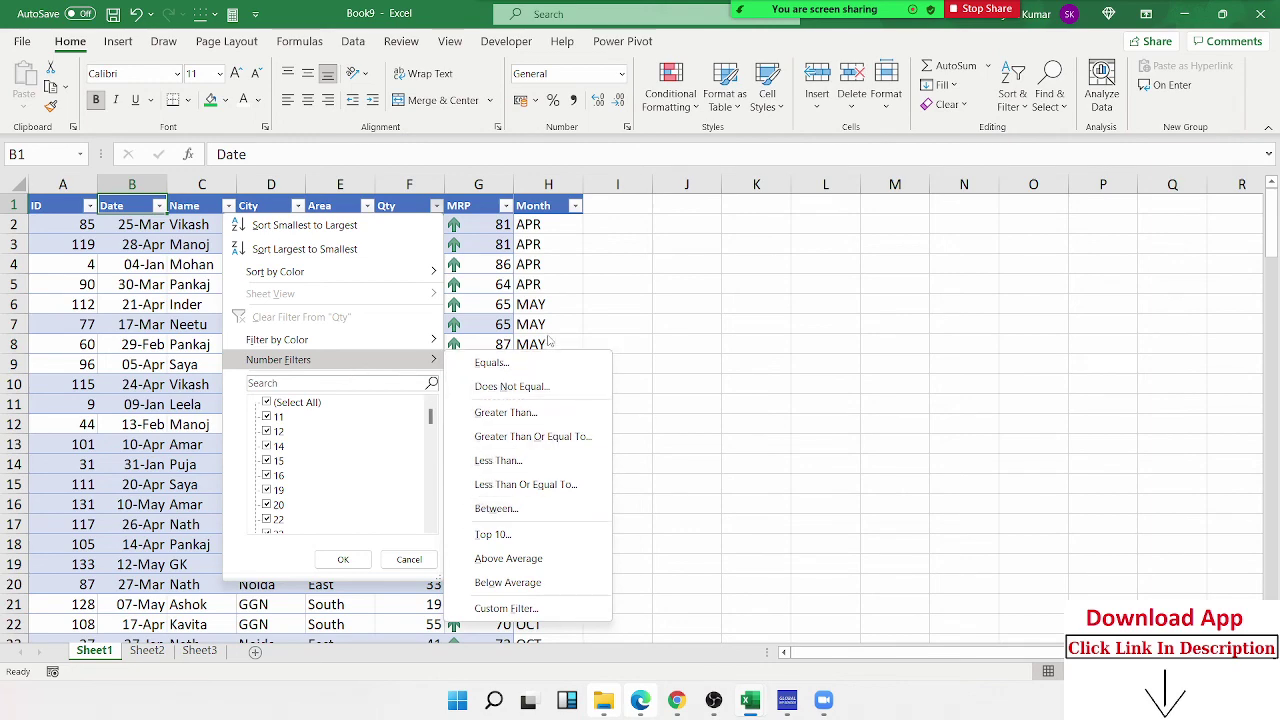
pyautogui.click(547, 276)
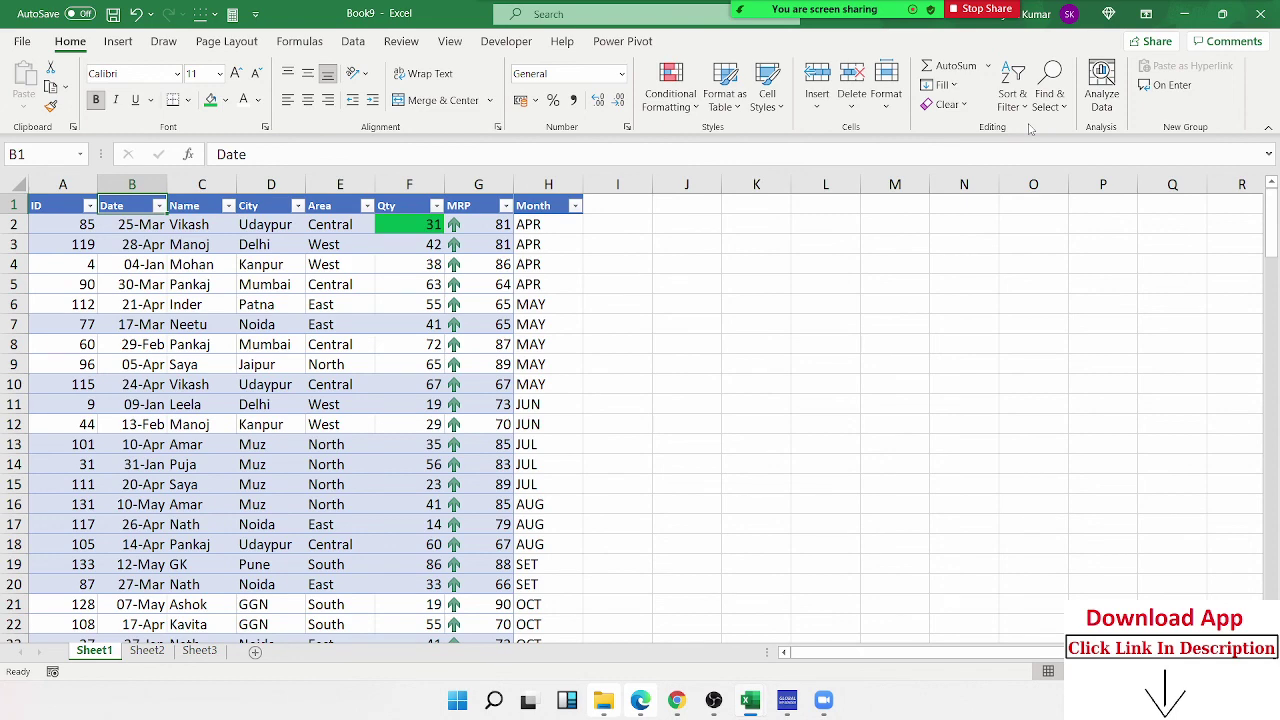
# - End the Zoom meeting from the More menu on the toolbar
pyautogui.click(1248, 22)
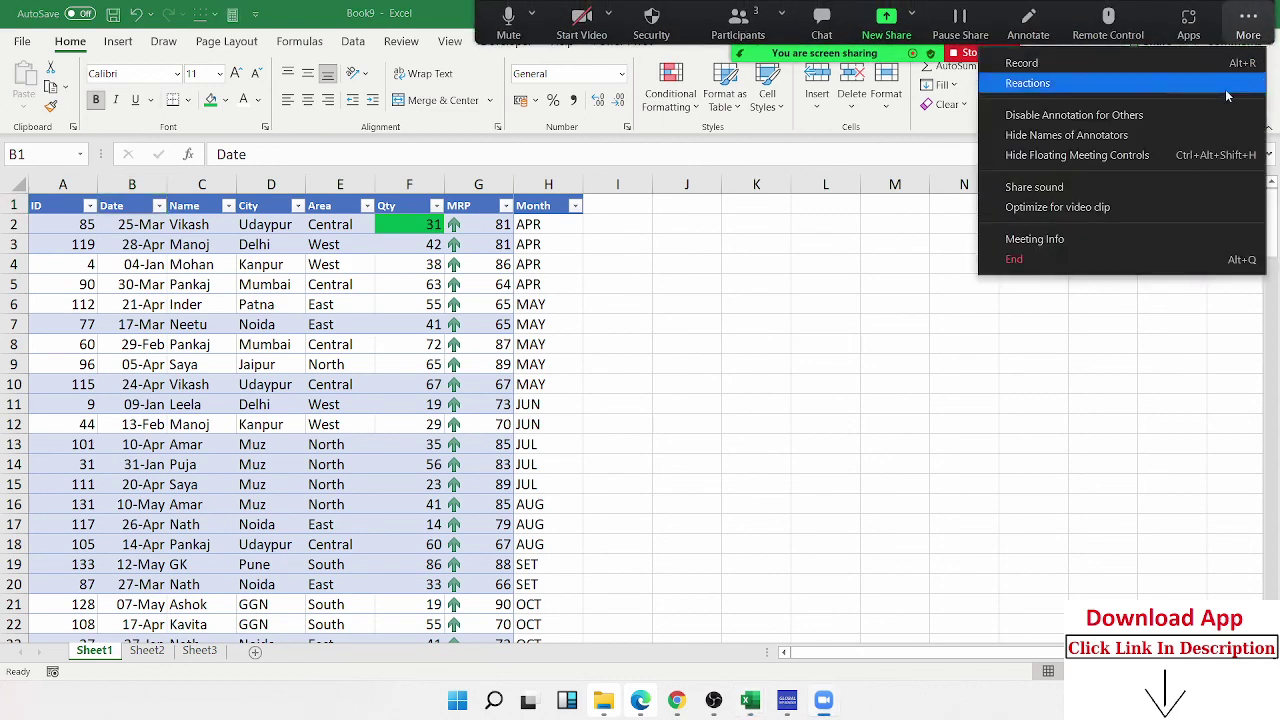
pyautogui.click(1071, 260)
pyautogui.press('Escape')
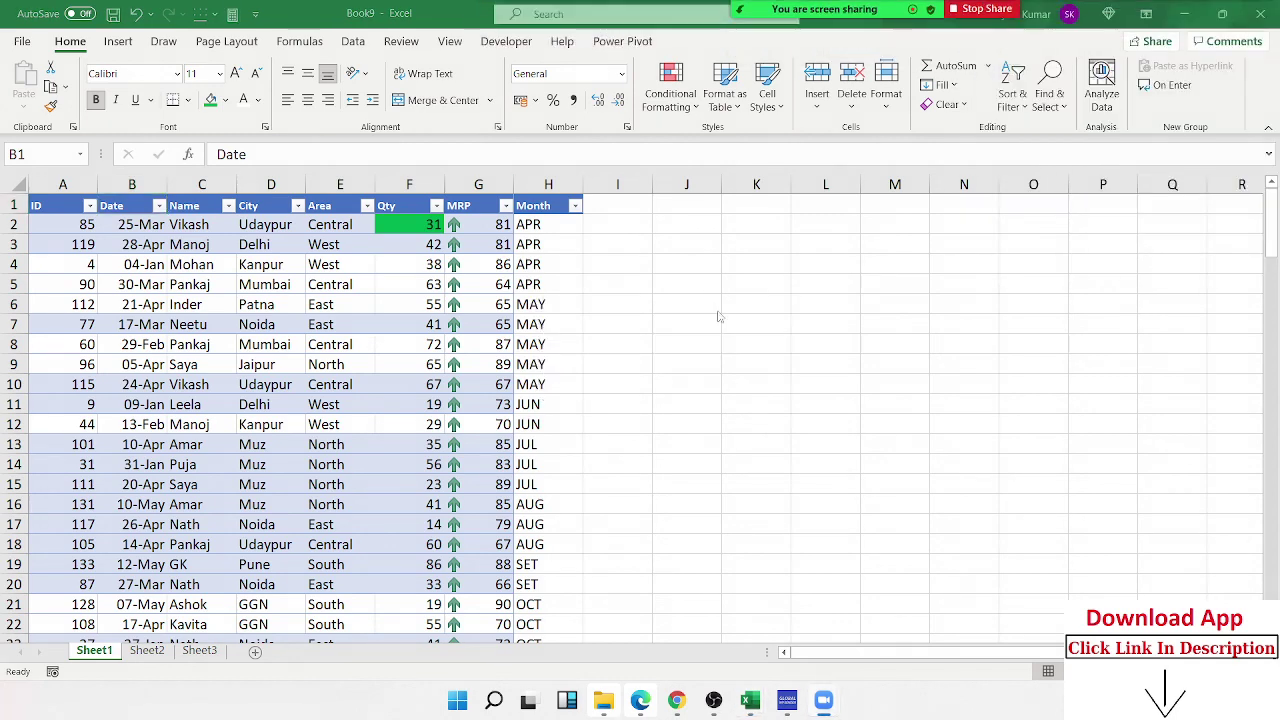